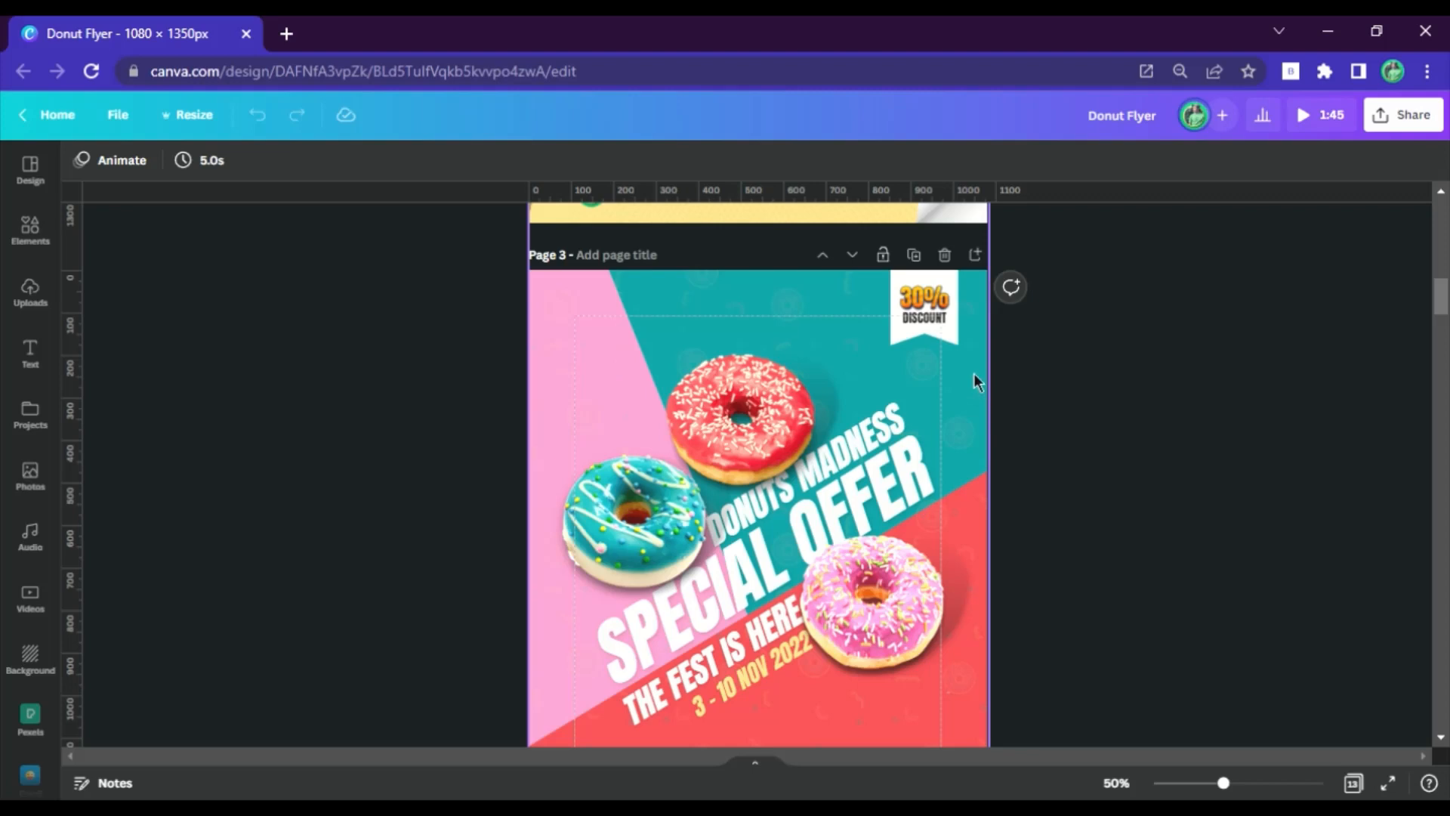
Examine the finished donut flyer on page 3 and the assets and extra pages that follow it.
scroll(973, 378, "down", 3)
scroll(959, 558, "up", 2)
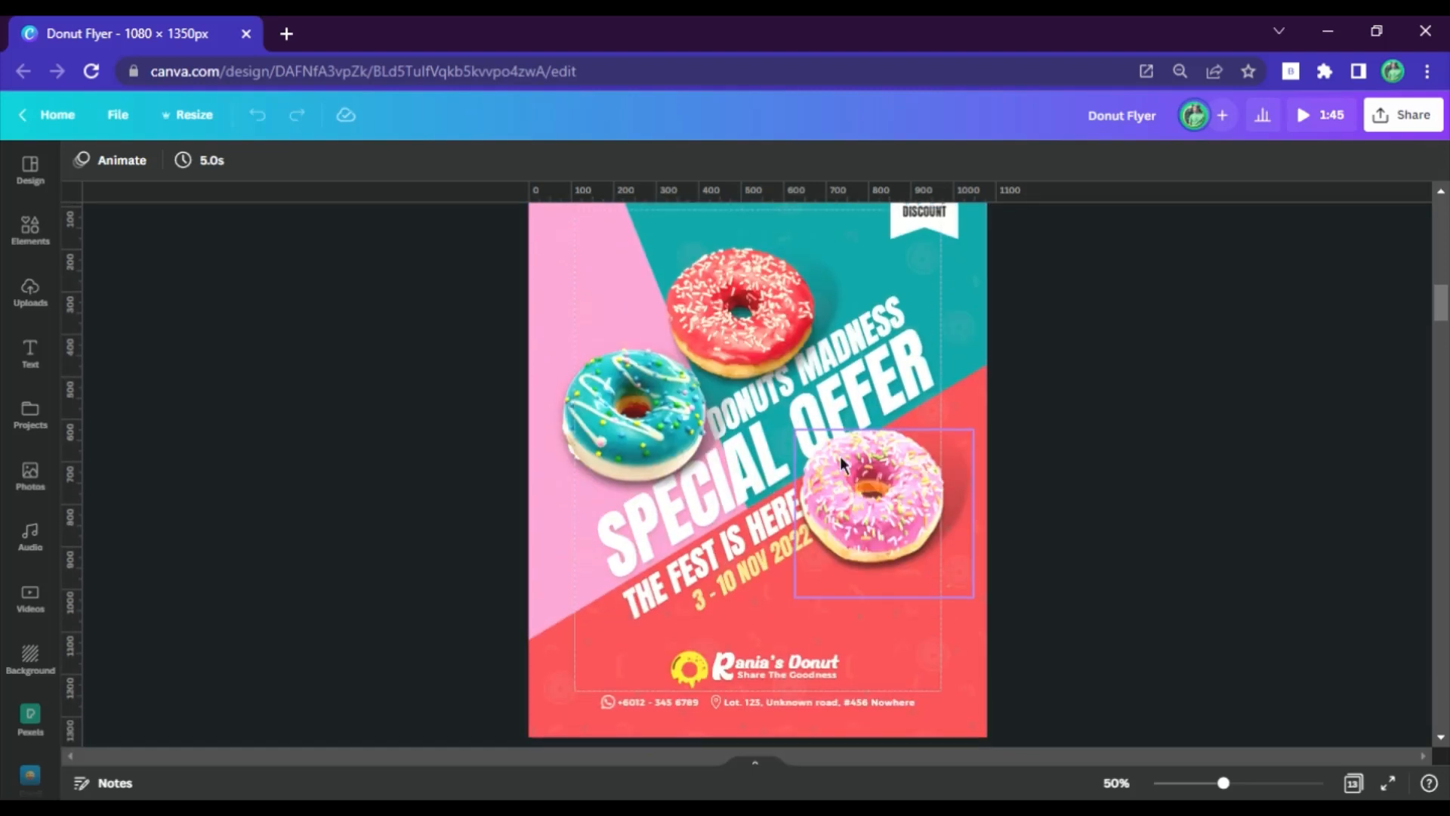
scroll(876, 453, "up", 2)
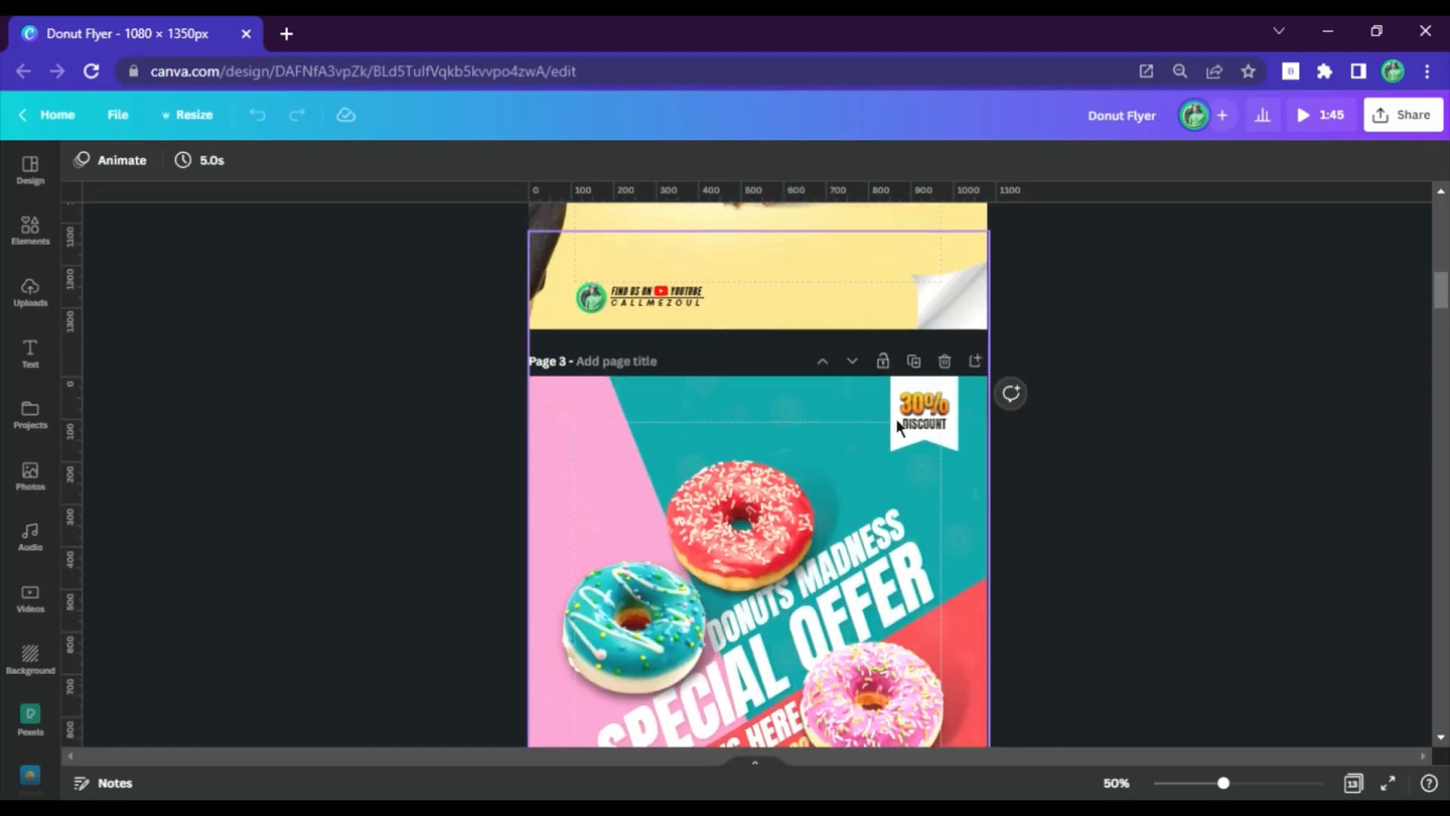
scroll(899, 419, "down", 2)
scroll(696, 563, "down", 3)
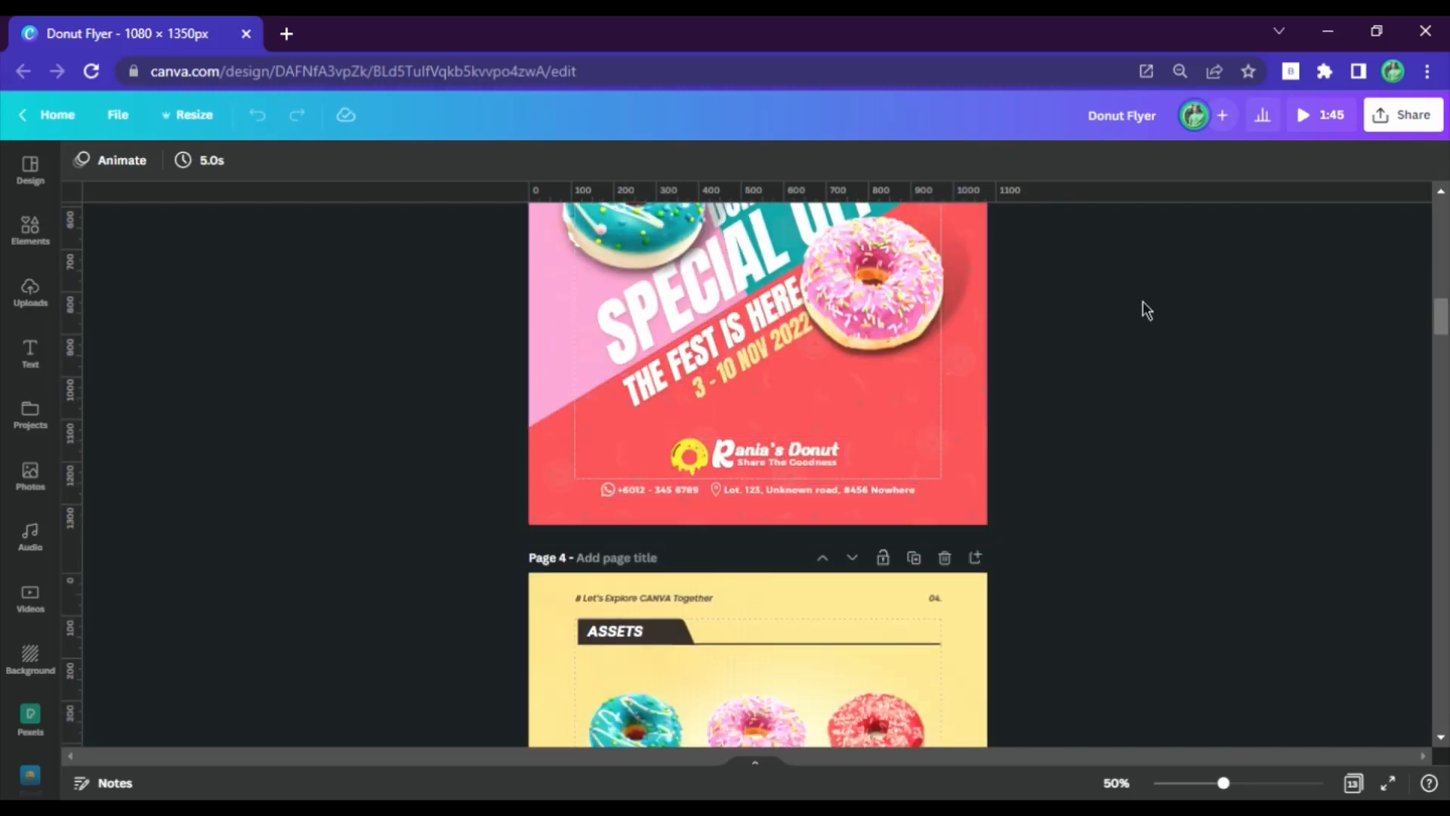
scroll(886, 405, "down", 4)
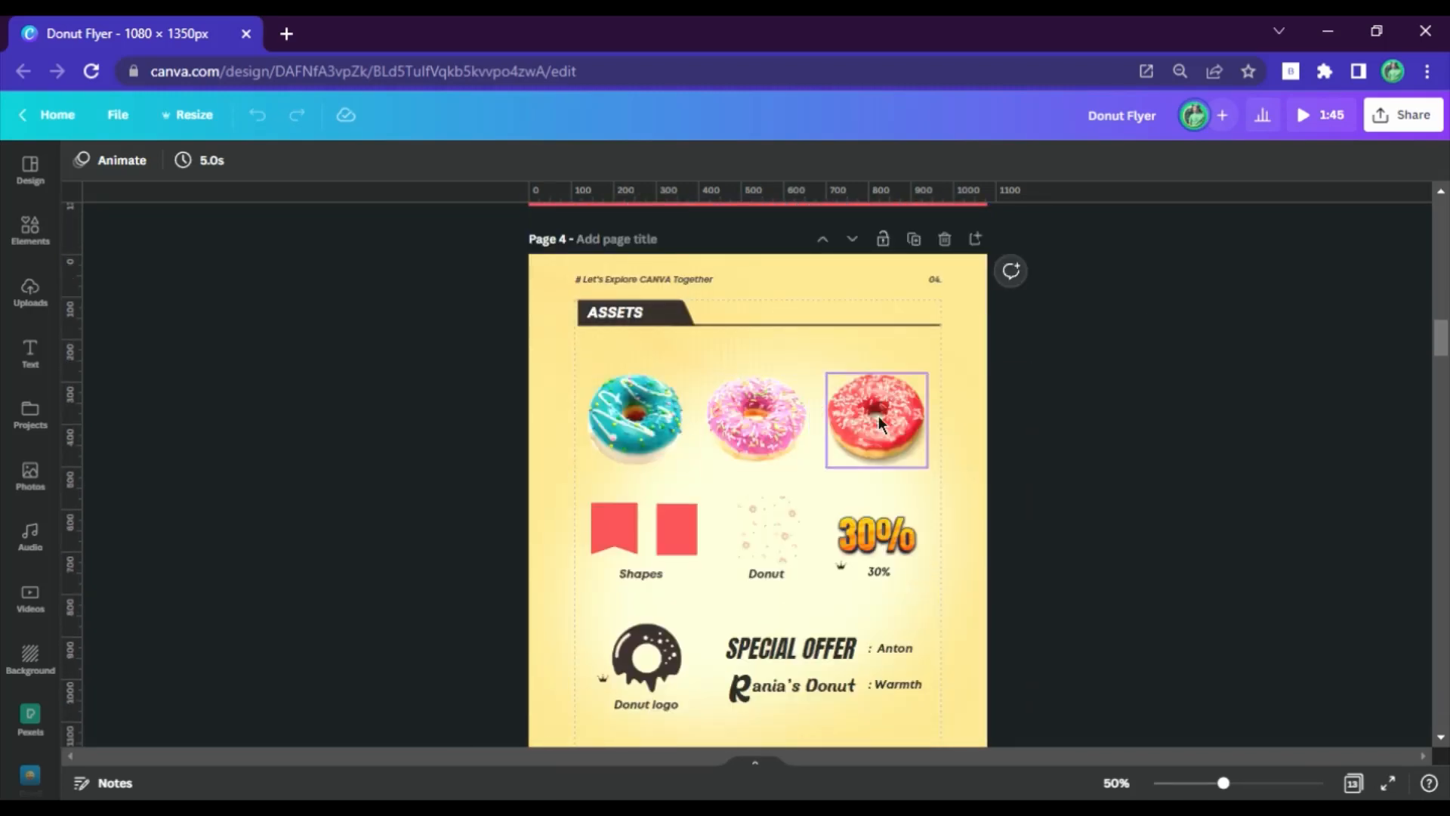
scroll(877, 412, "down", 3)
left_click(1116, 782)
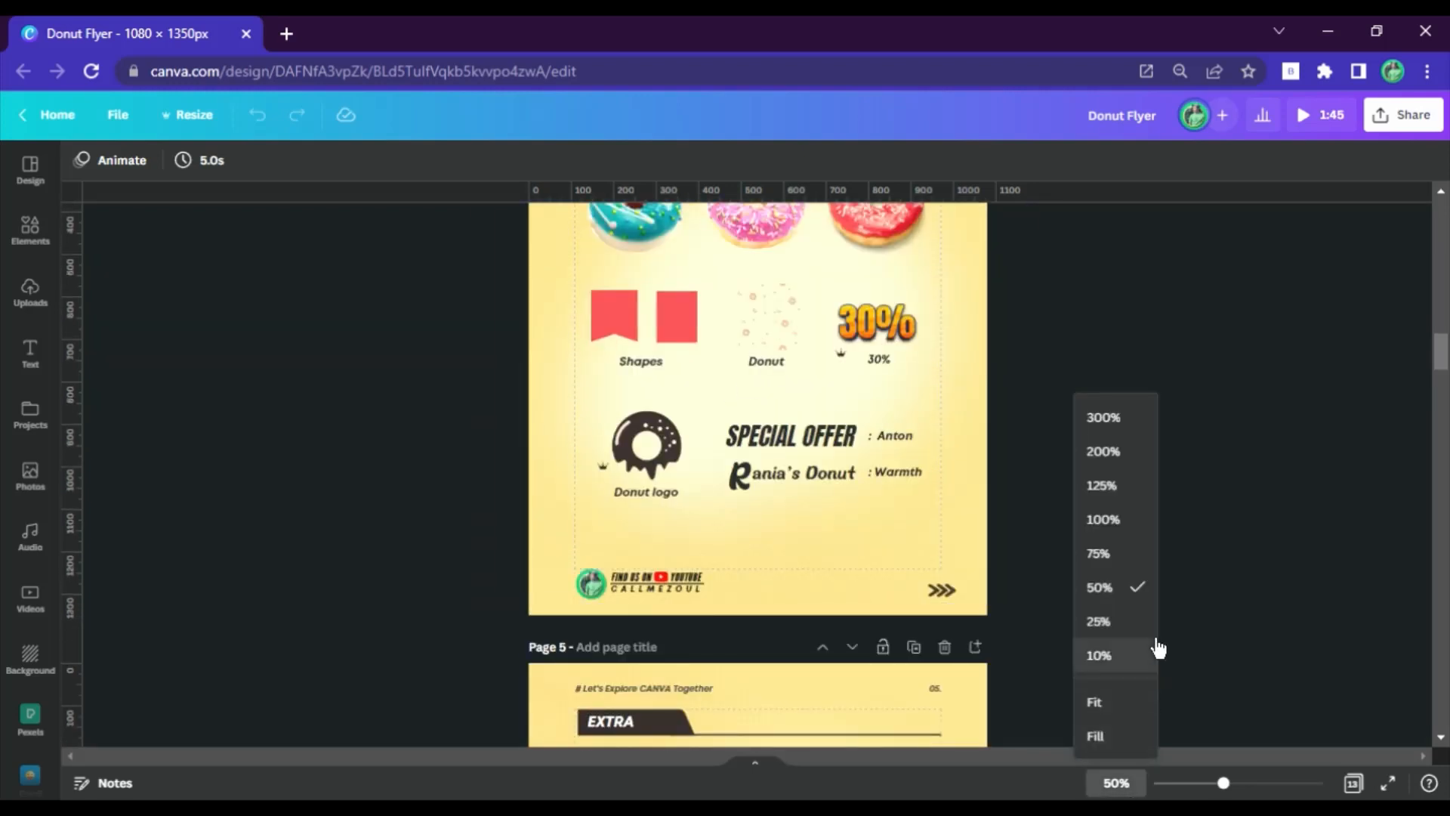
left_click(1136, 563)
scroll(1110, 474, "up", 4)
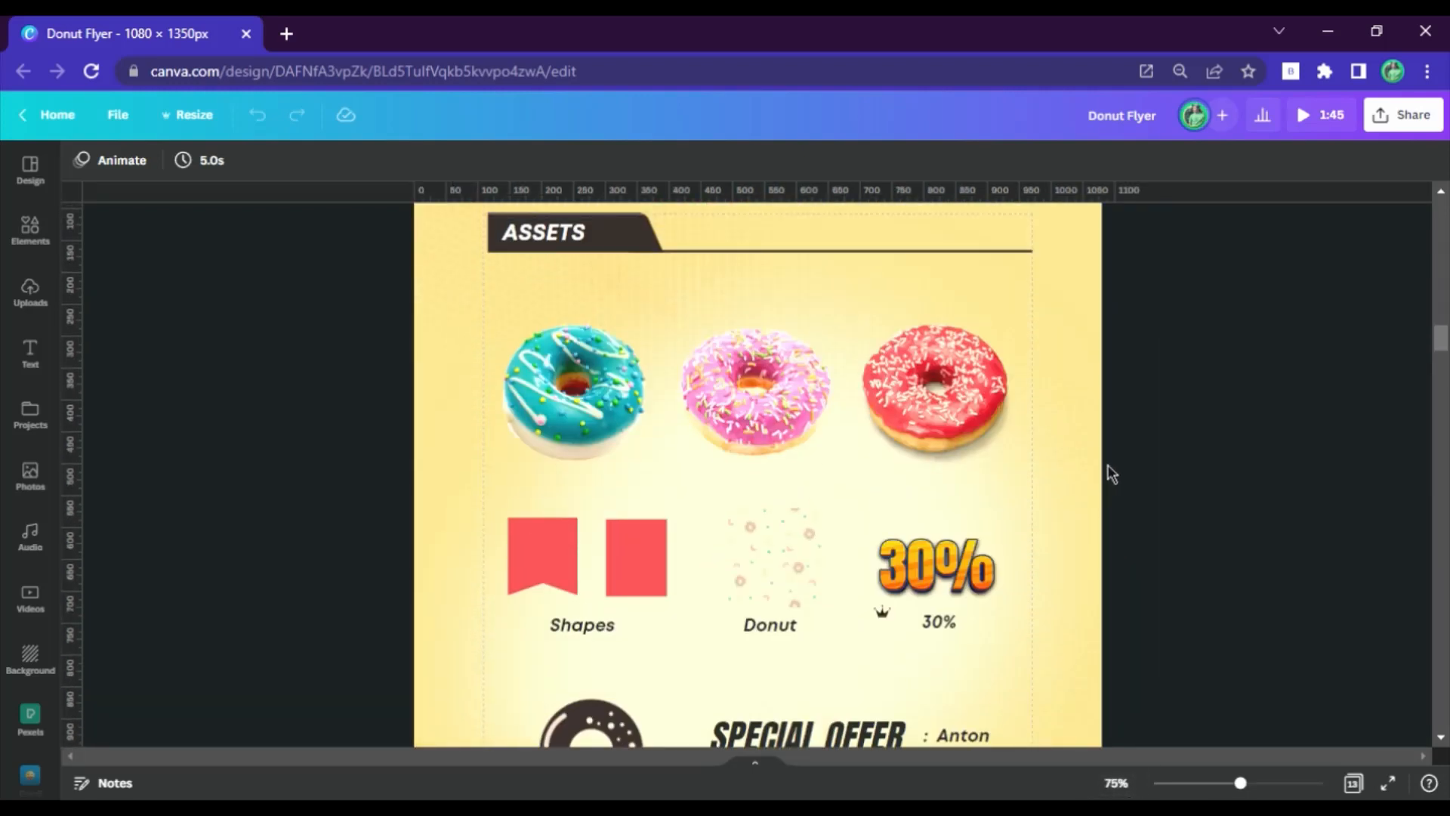
scroll(948, 544, "down", 4)
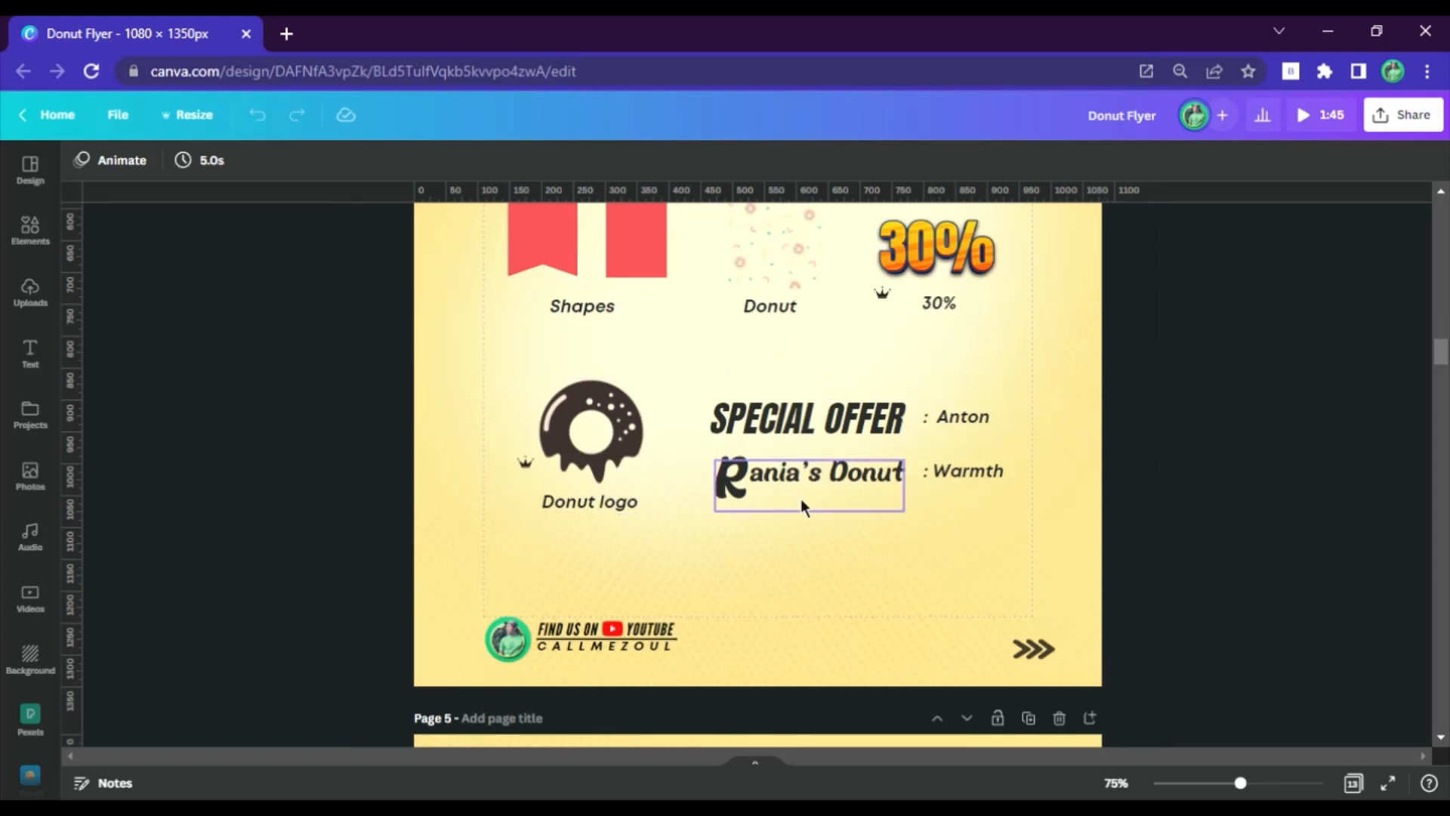
scroll(1078, 359, "down", 6)
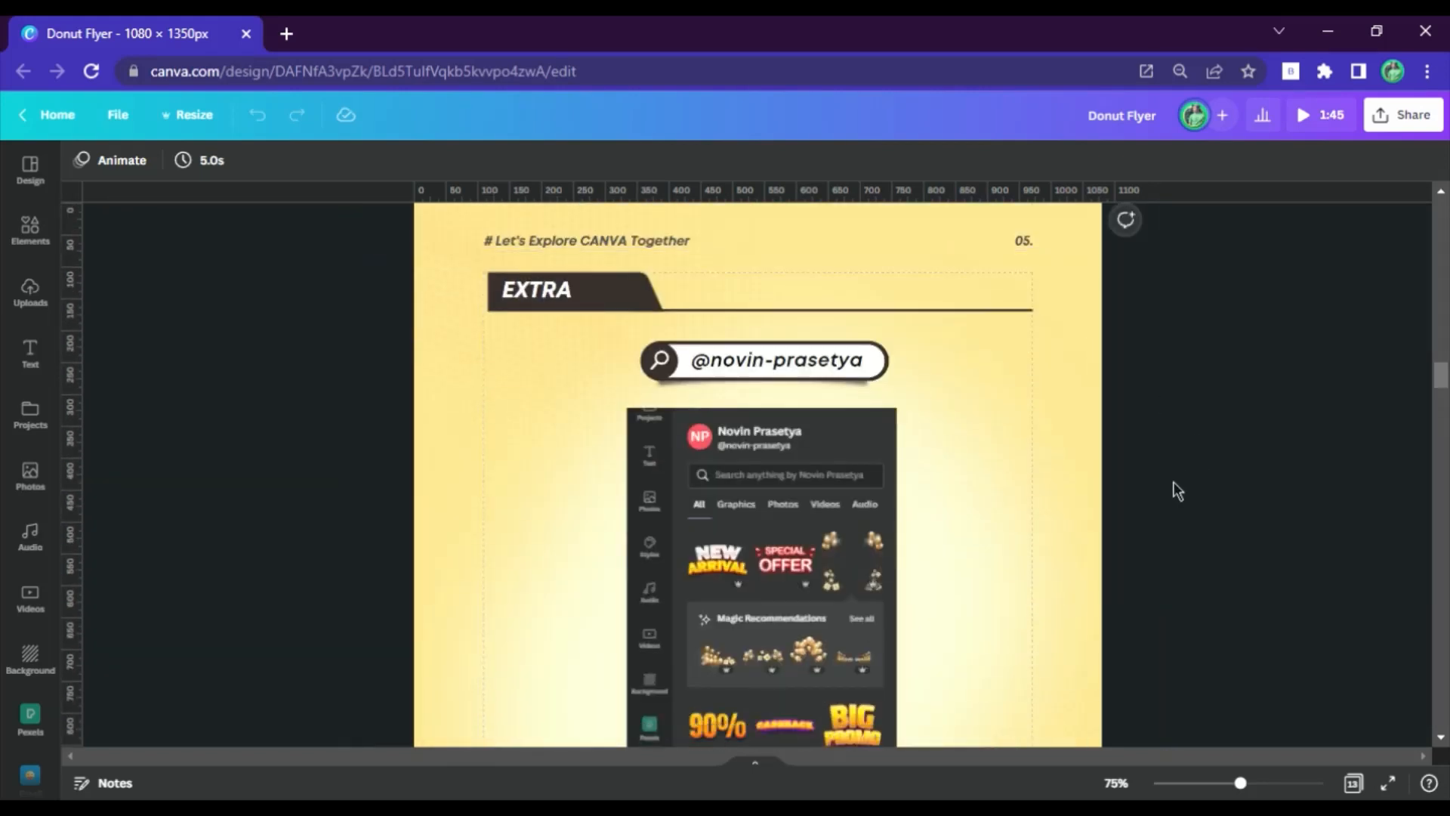
scroll(1175, 489, "up", 4)
scroll(1095, 453, "up", 8)
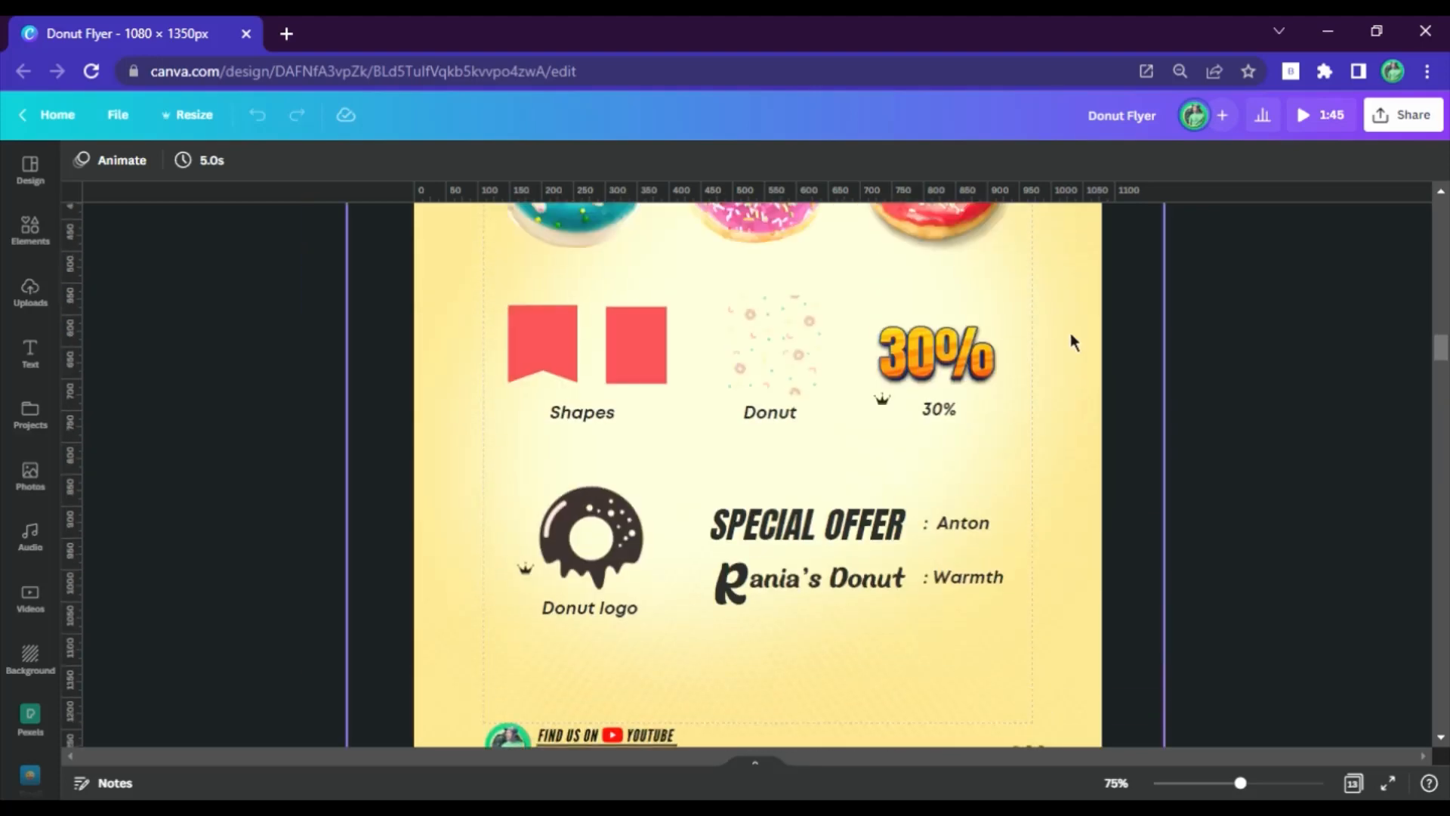
Add a blank page directly after the assets page and view it at 50% zoom.
scroll(1083, 248, "up", 1)
left_click(1090, 236)
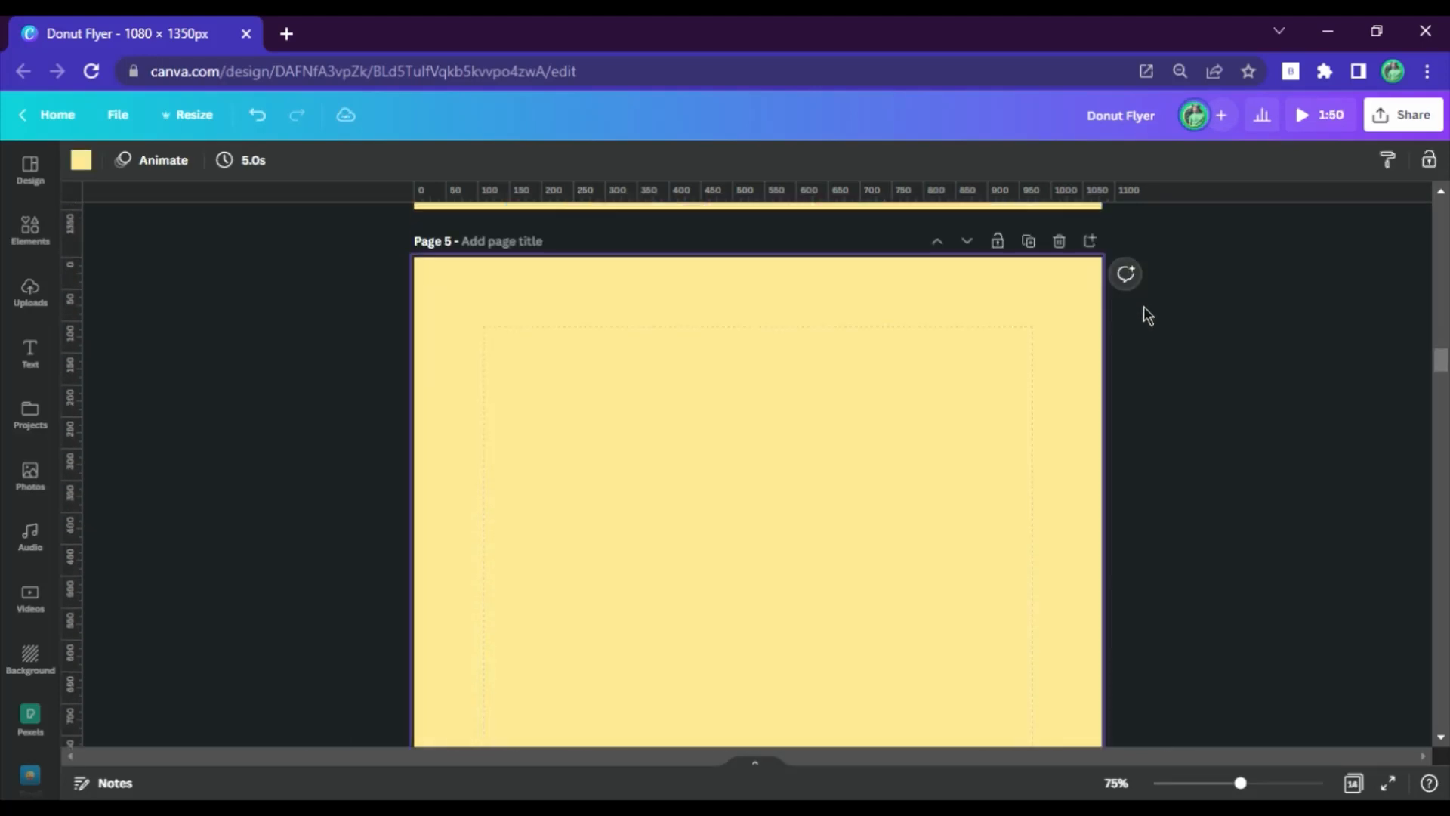
left_click(1116, 783)
left_click(1087, 588)
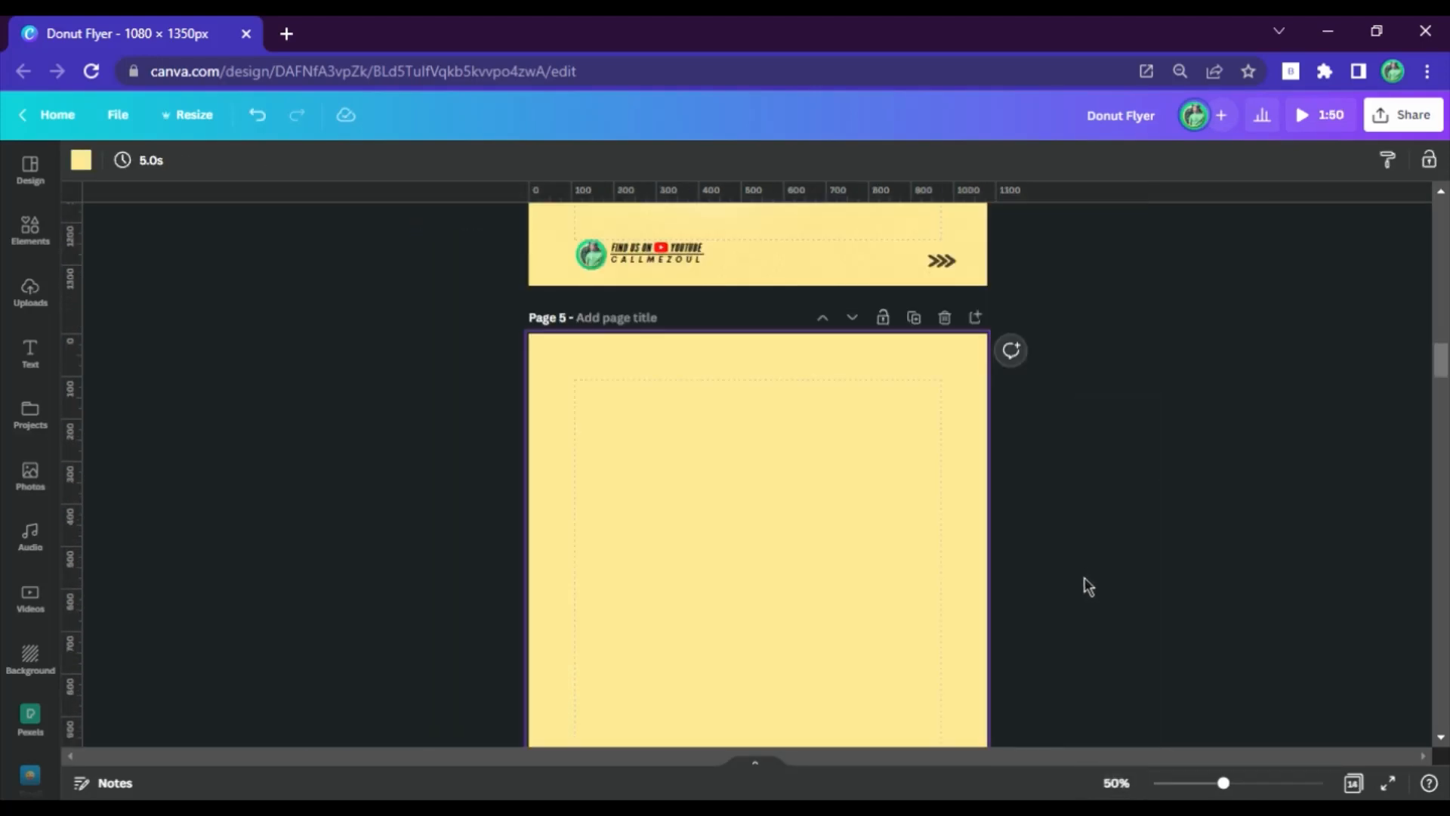
Copy the plain red rectangle from the assets page and paste it onto the blank page 5.
scroll(899, 514, "up", 5)
scroll(867, 391, "up", 8)
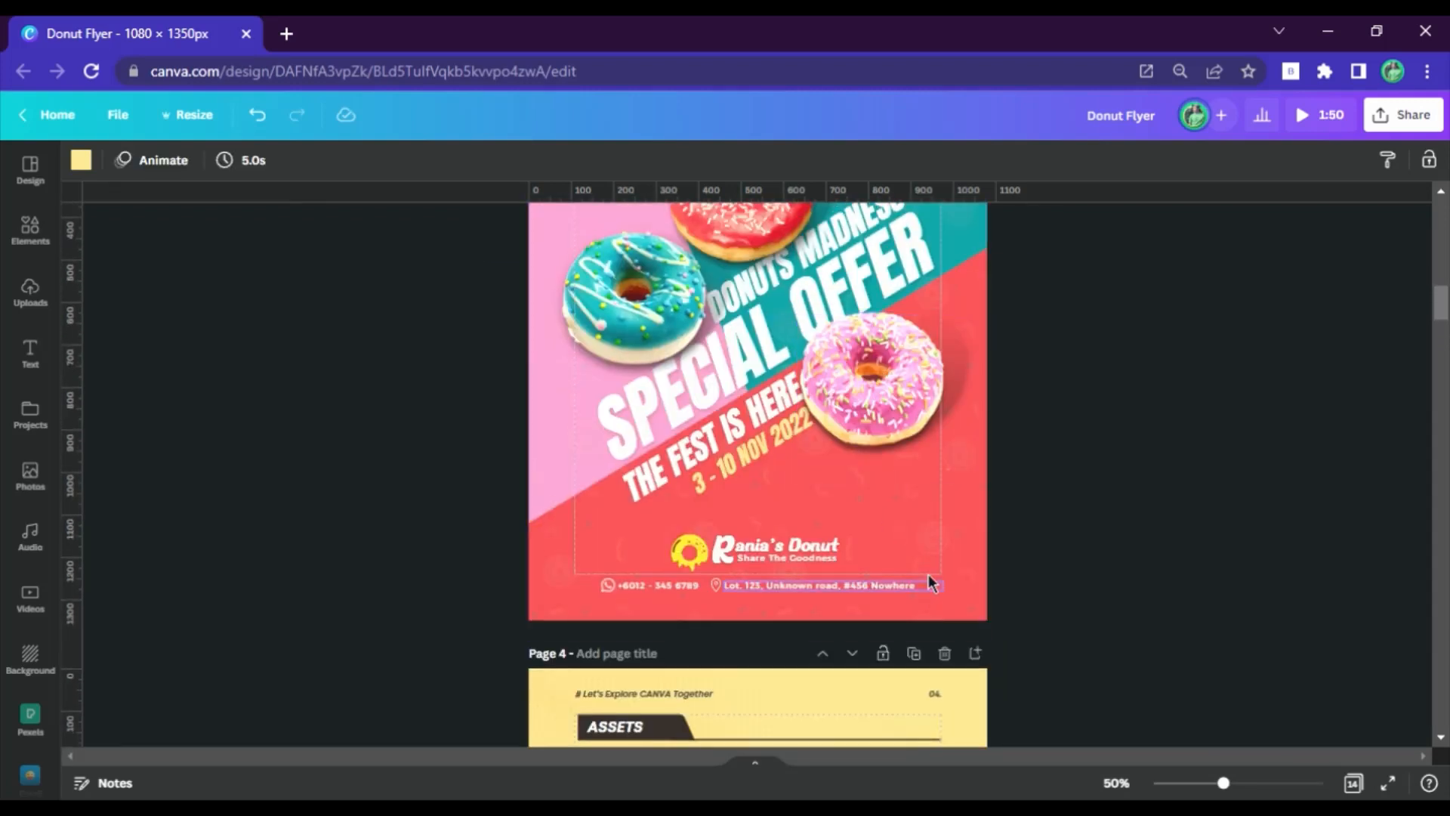
scroll(994, 365, "down", 8)
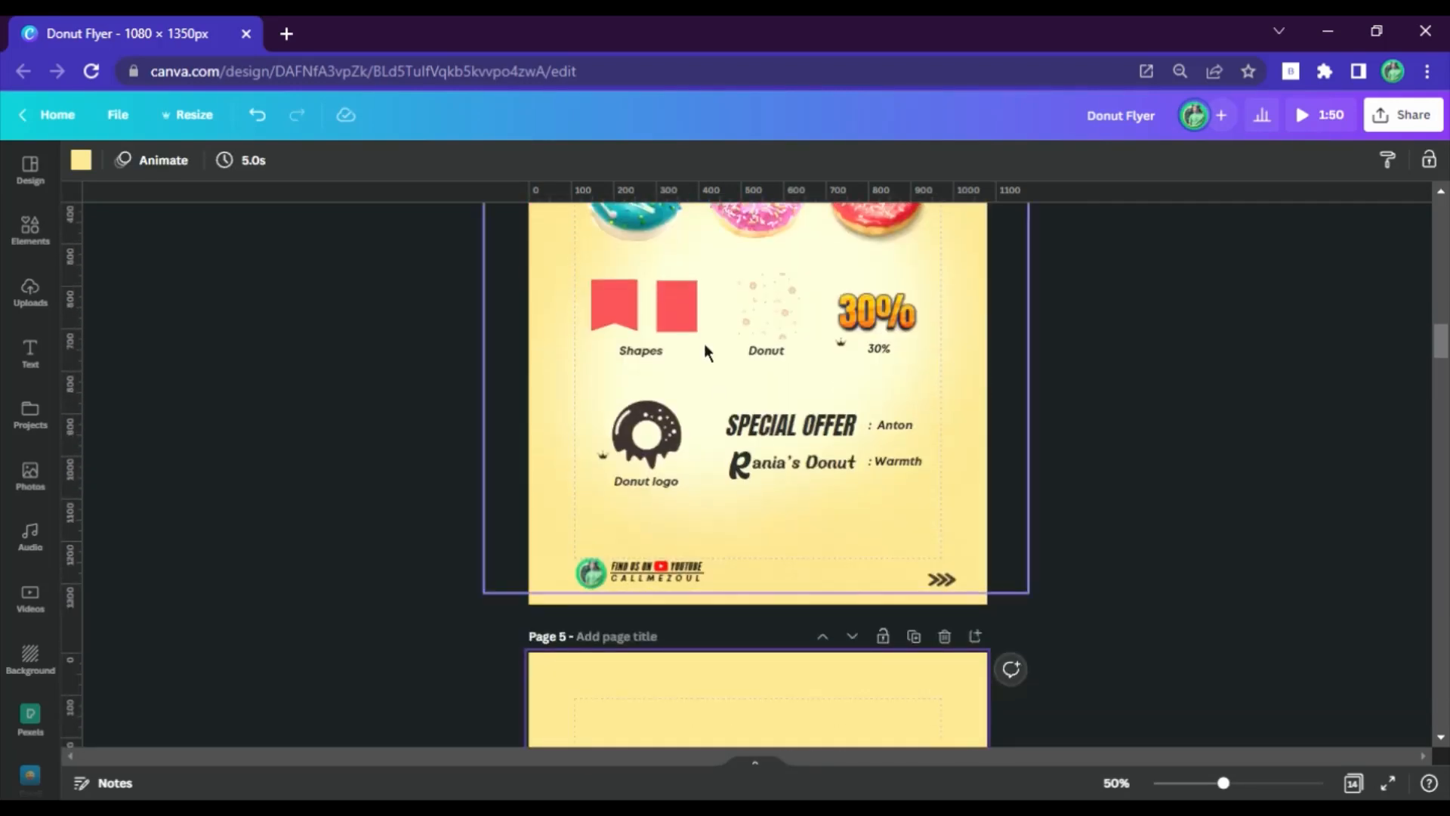
left_click(677, 305)
key("ctrl+c")
scroll(804, 484, "down", 6)
left_click(803, 438)
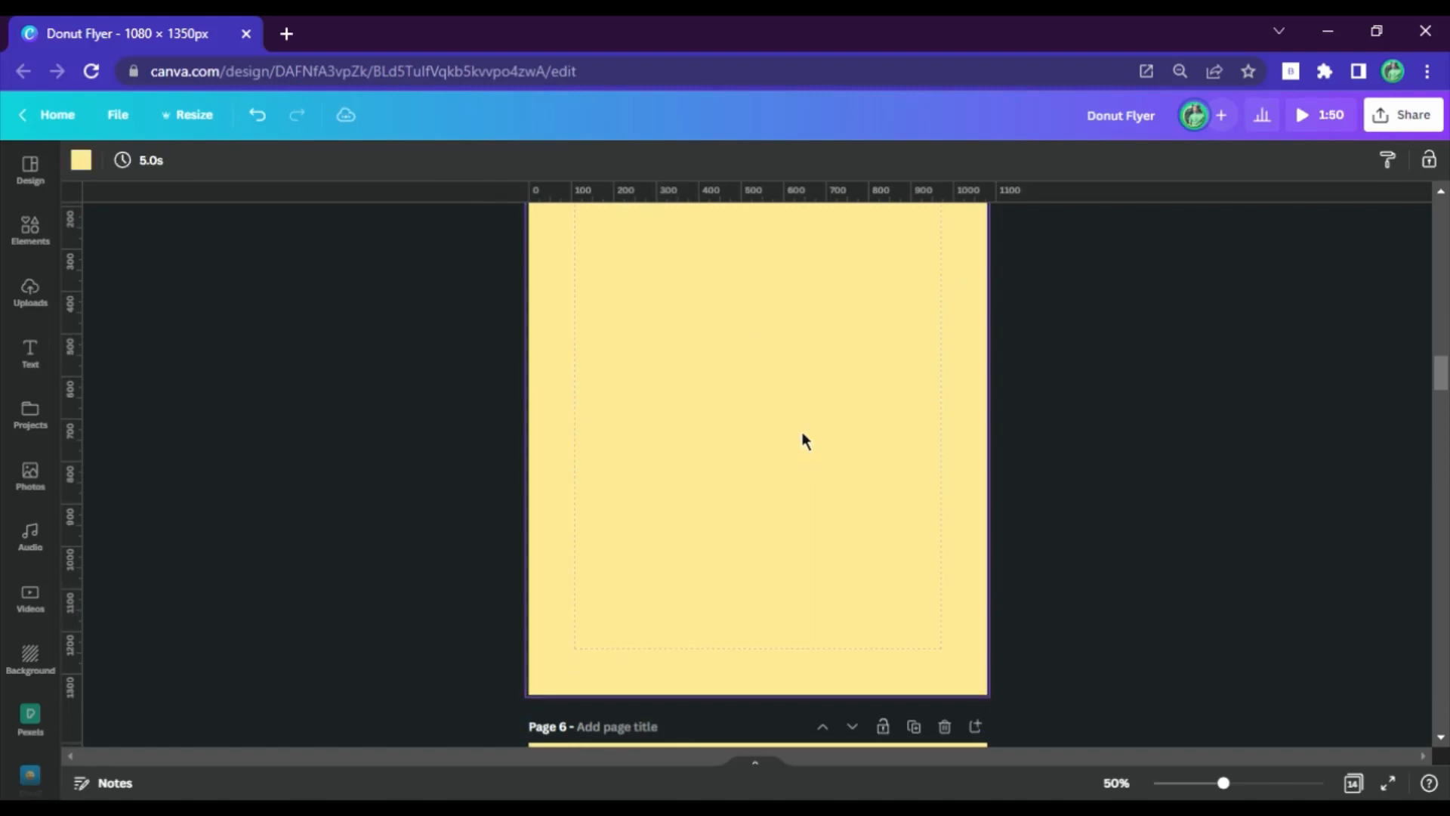
key("ctrl+v")
Enlarge and tilt the red rectangle so it covers the lower part of page 5, its top edge rising to the right.
left_click_drag(714, 434, 1180, 728)
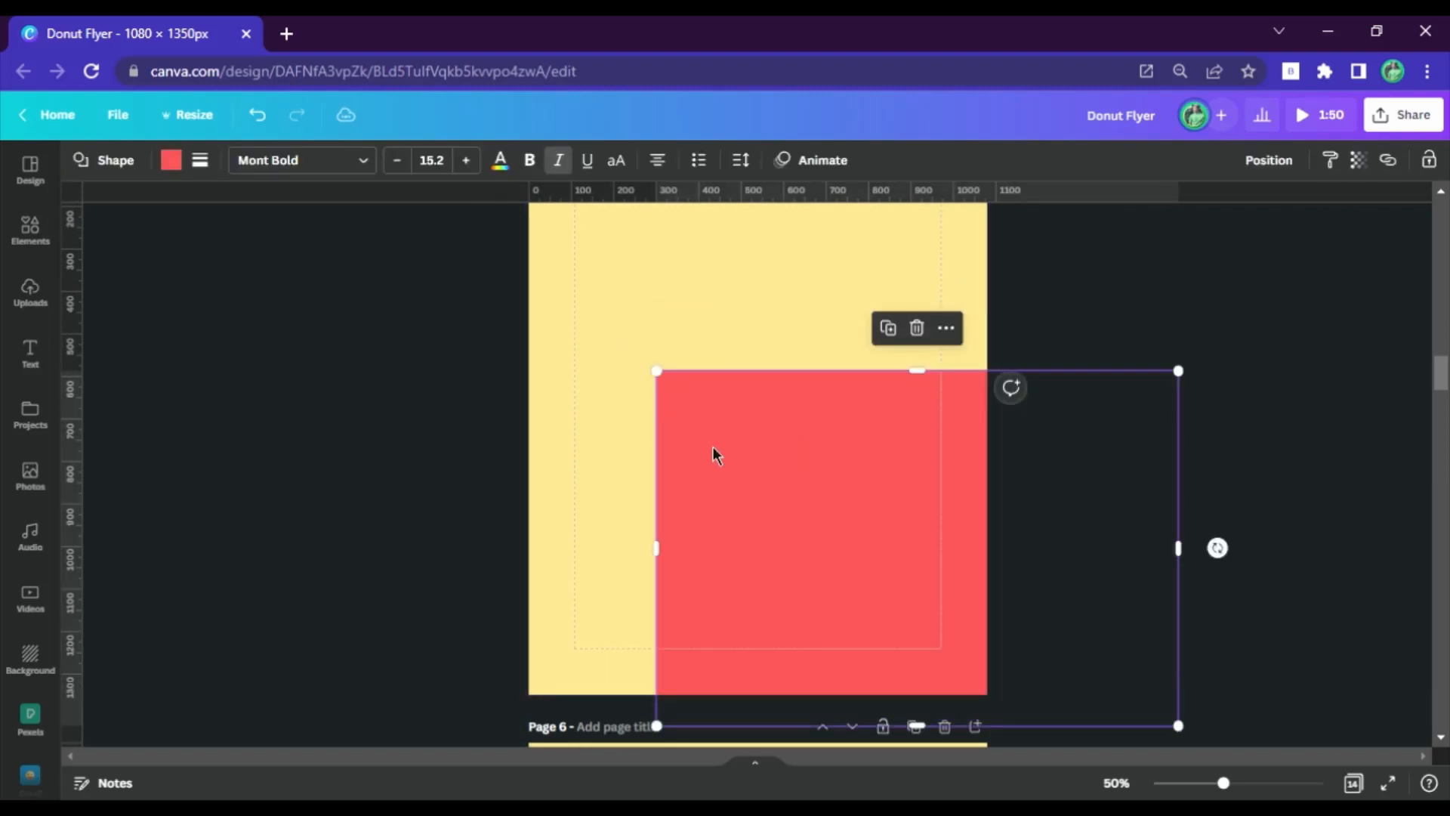
left_click_drag(651, 556, 487, 551)
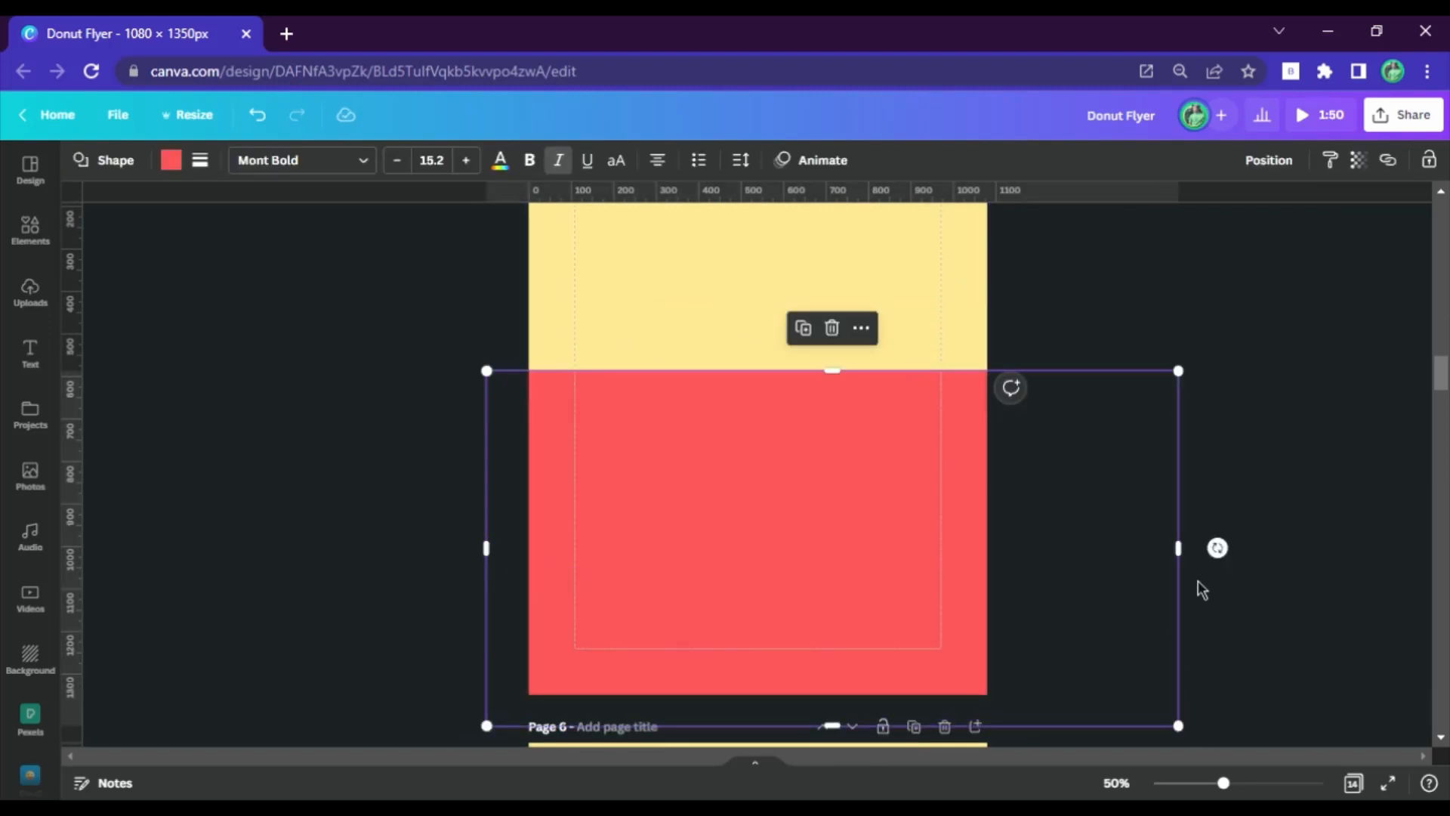
left_click_drag(1218, 547, 1290, 512)
left_click_drag(942, 687, 1048, 759)
left_click_drag(1199, 385, 1234, 628)
left_click_drag(875, 560, 909, 570)
scroll(1087, 531, "up", 3)
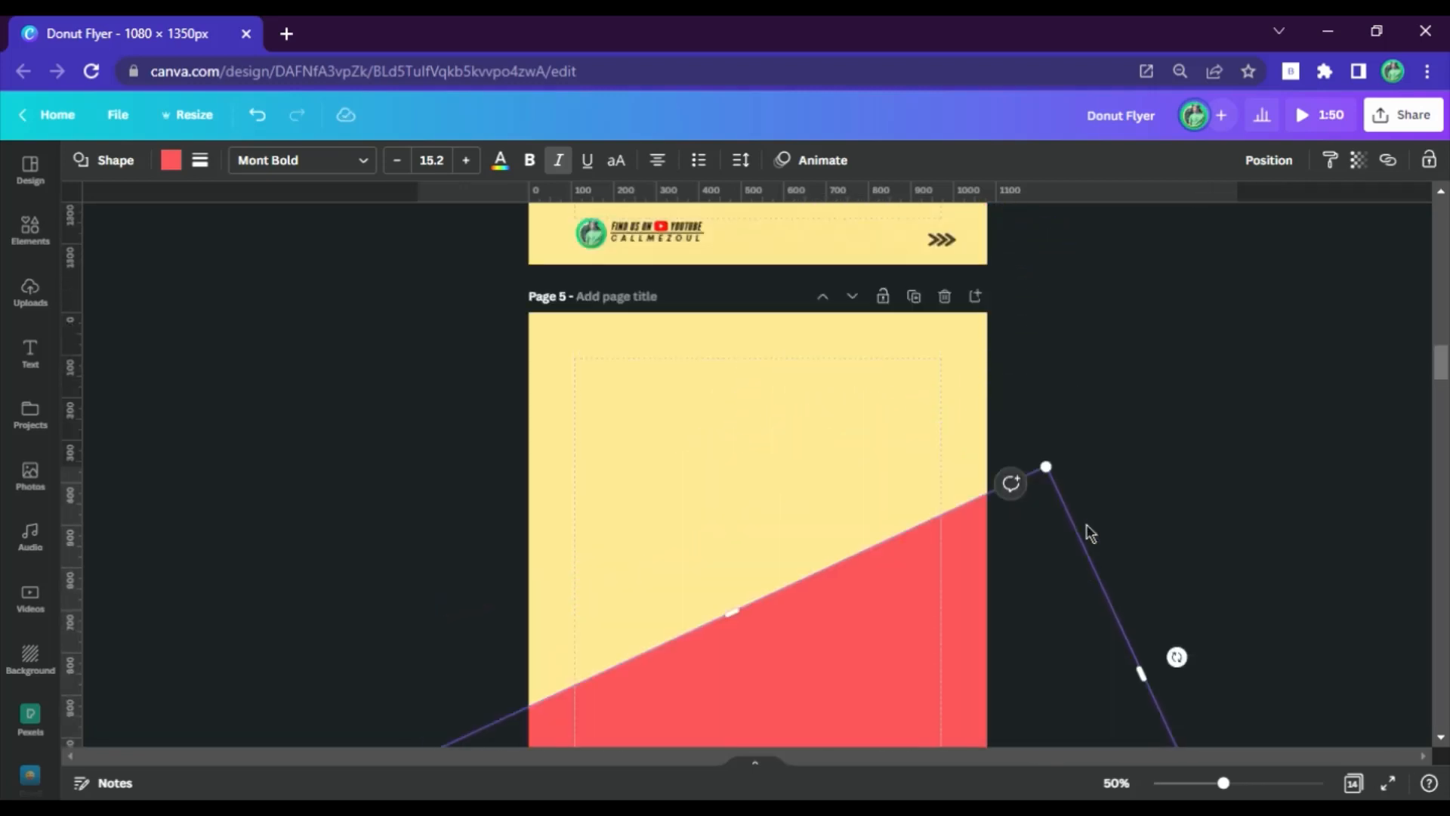
Duplicate the tilted red rectangle, recolor the copy teal and shift it toward the right side of page 5.
scroll(1039, 479, "down", 3)
left_click_drag(868, 624, 980, 362)
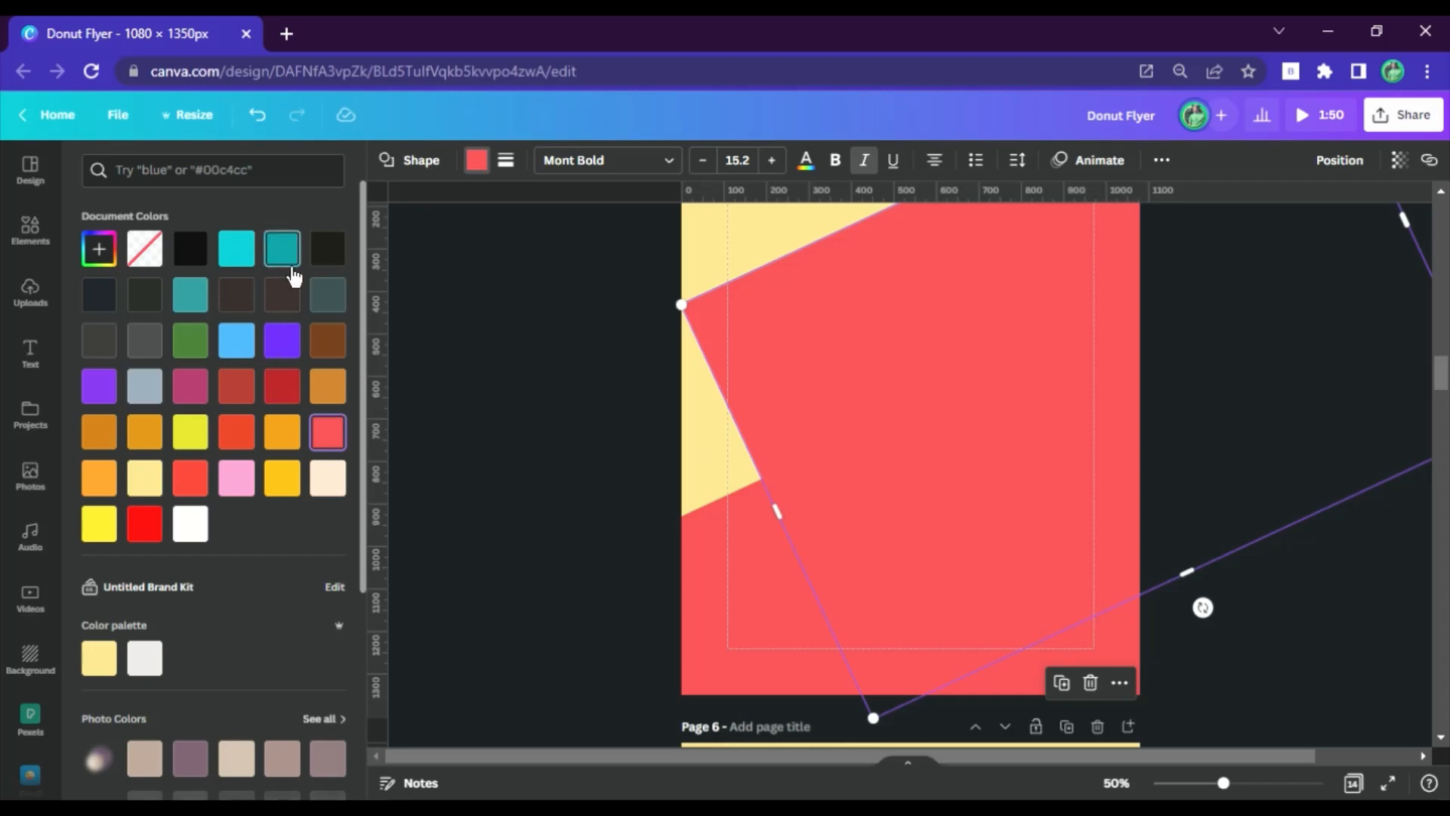
left_click(290, 263)
left_click_drag(900, 440, 1108, 328)
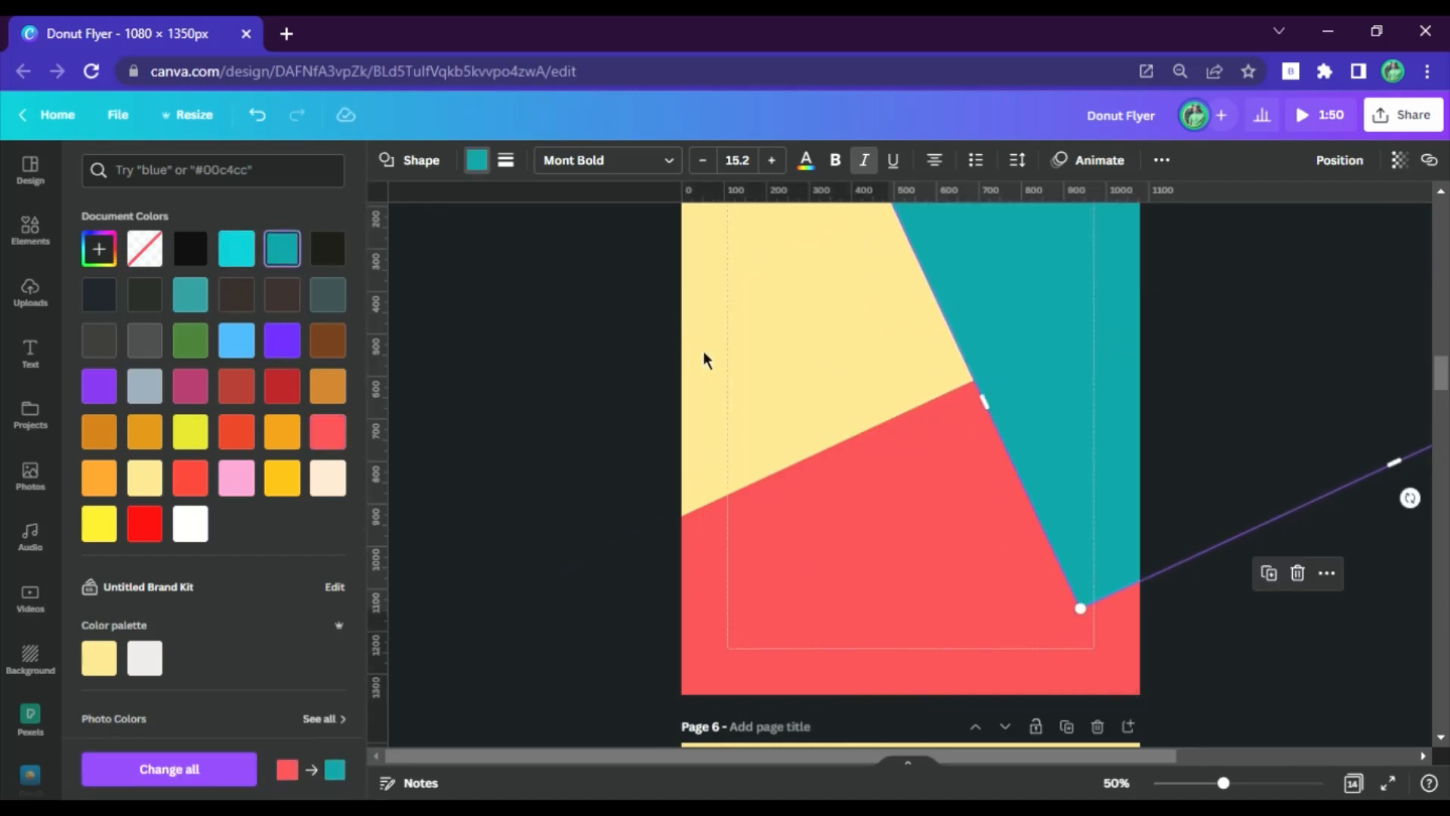
Change the background color of page 5 from the document colors to light pink.
left_click(705, 359)
scroll(302, 234, "up", 2)
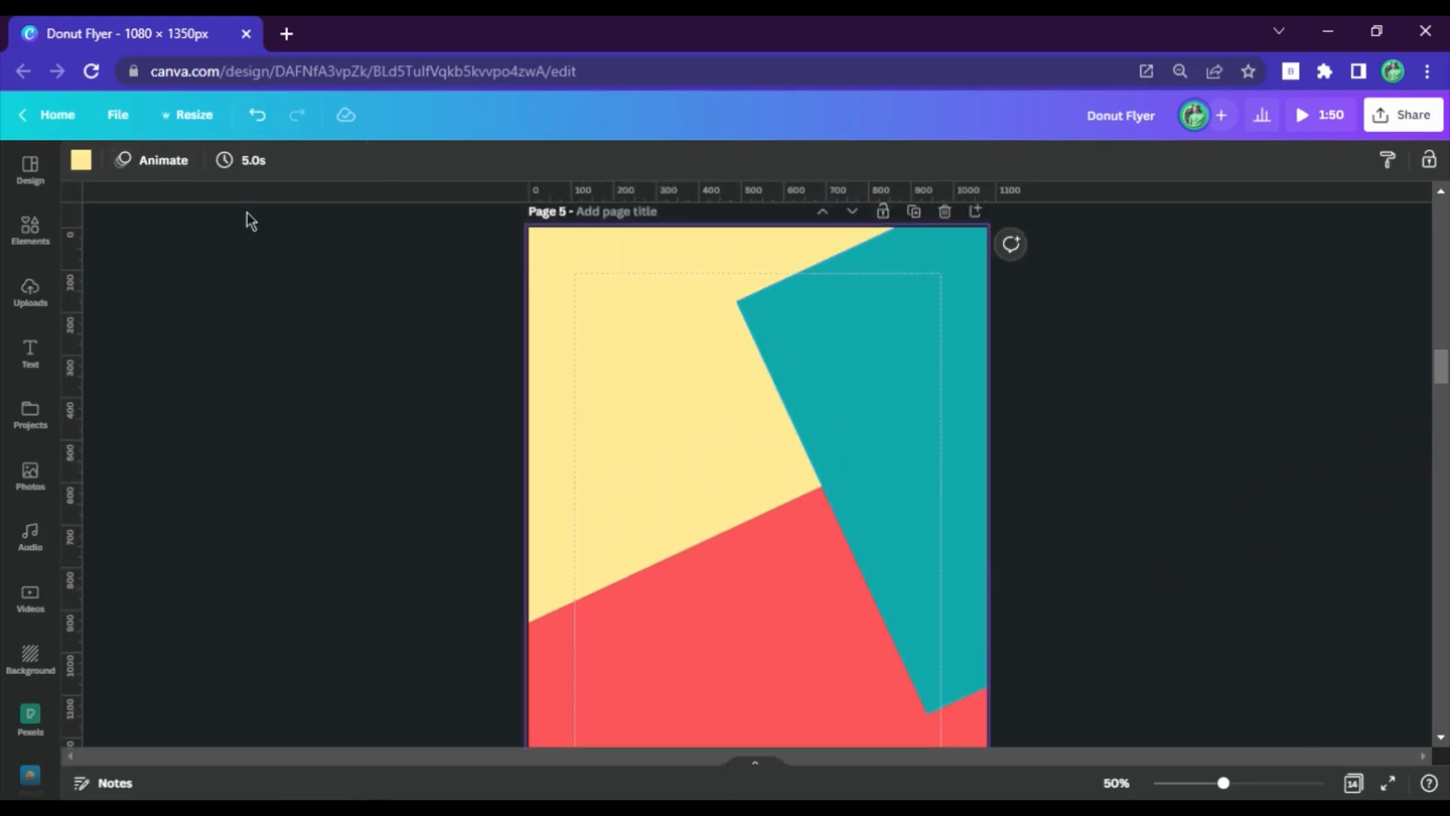
left_click(81, 161)
scroll(814, 396, "up", 10)
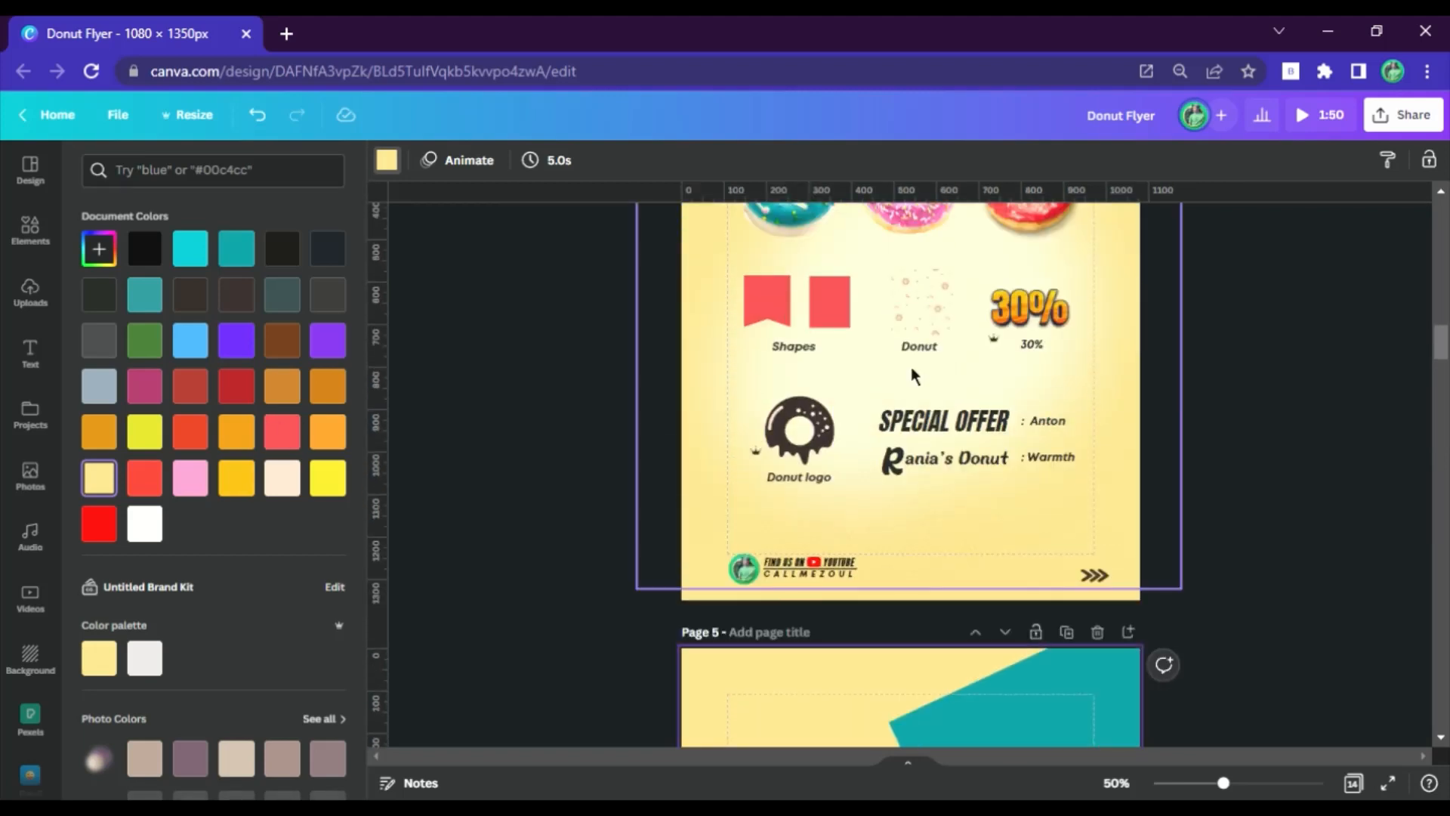
scroll(897, 437, "down", 10)
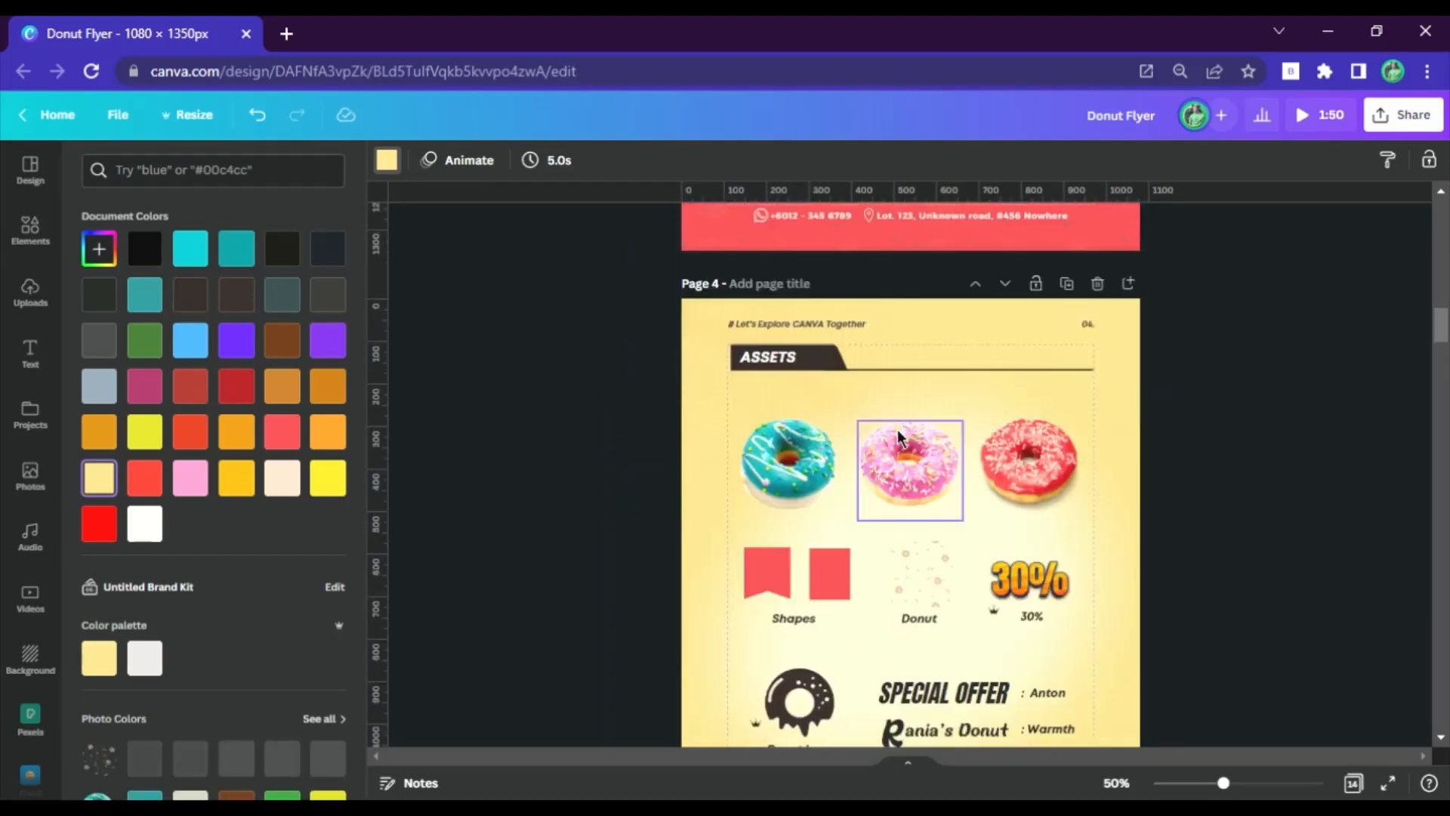
left_click(190, 477)
Move the teal shape to fill the upper-right area of page 5 and send it backward behind the red shape.
scroll(881, 505, "down", 3)
left_click_drag(1024, 421, 981, 362)
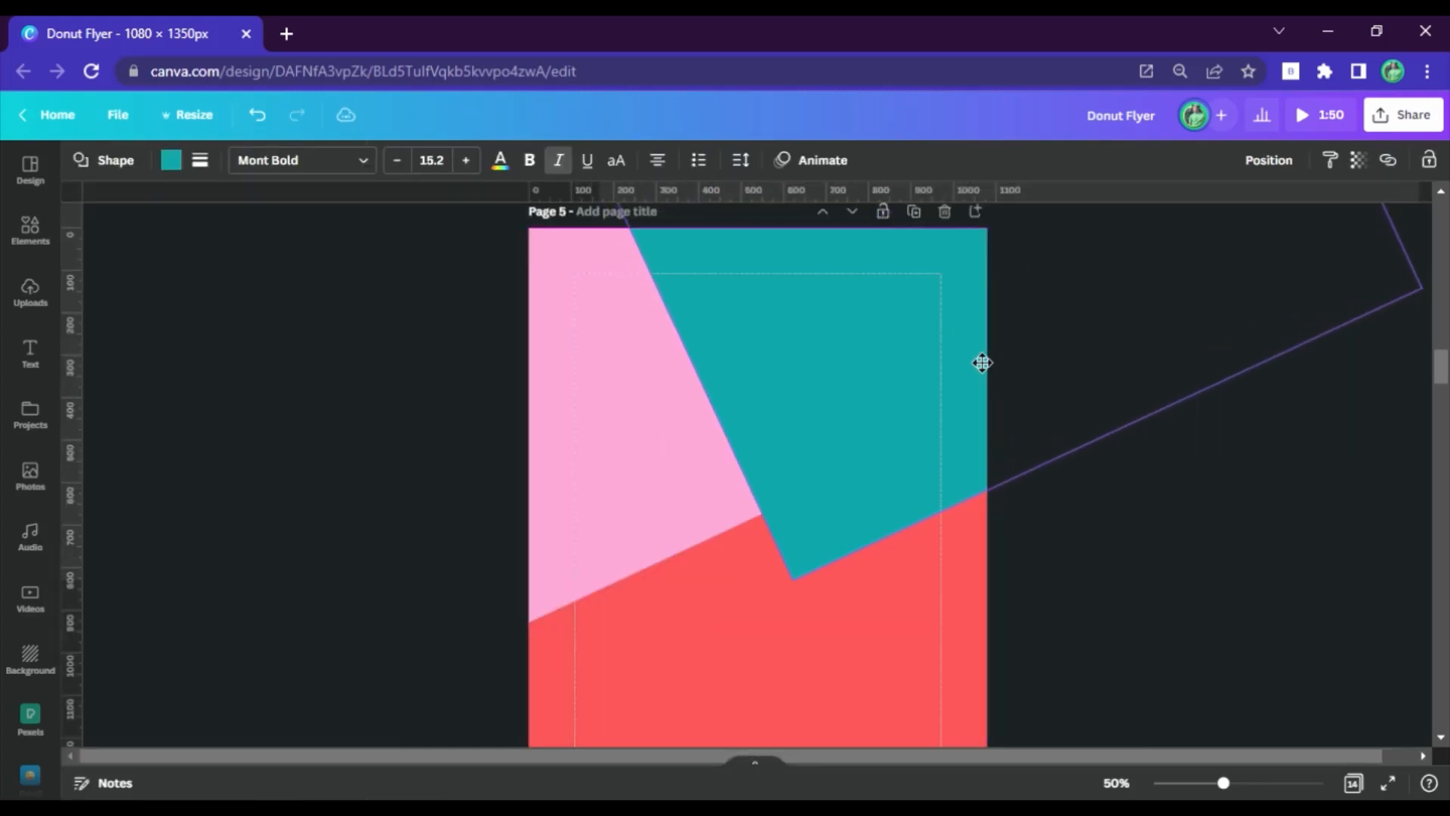
left_click(1269, 160)
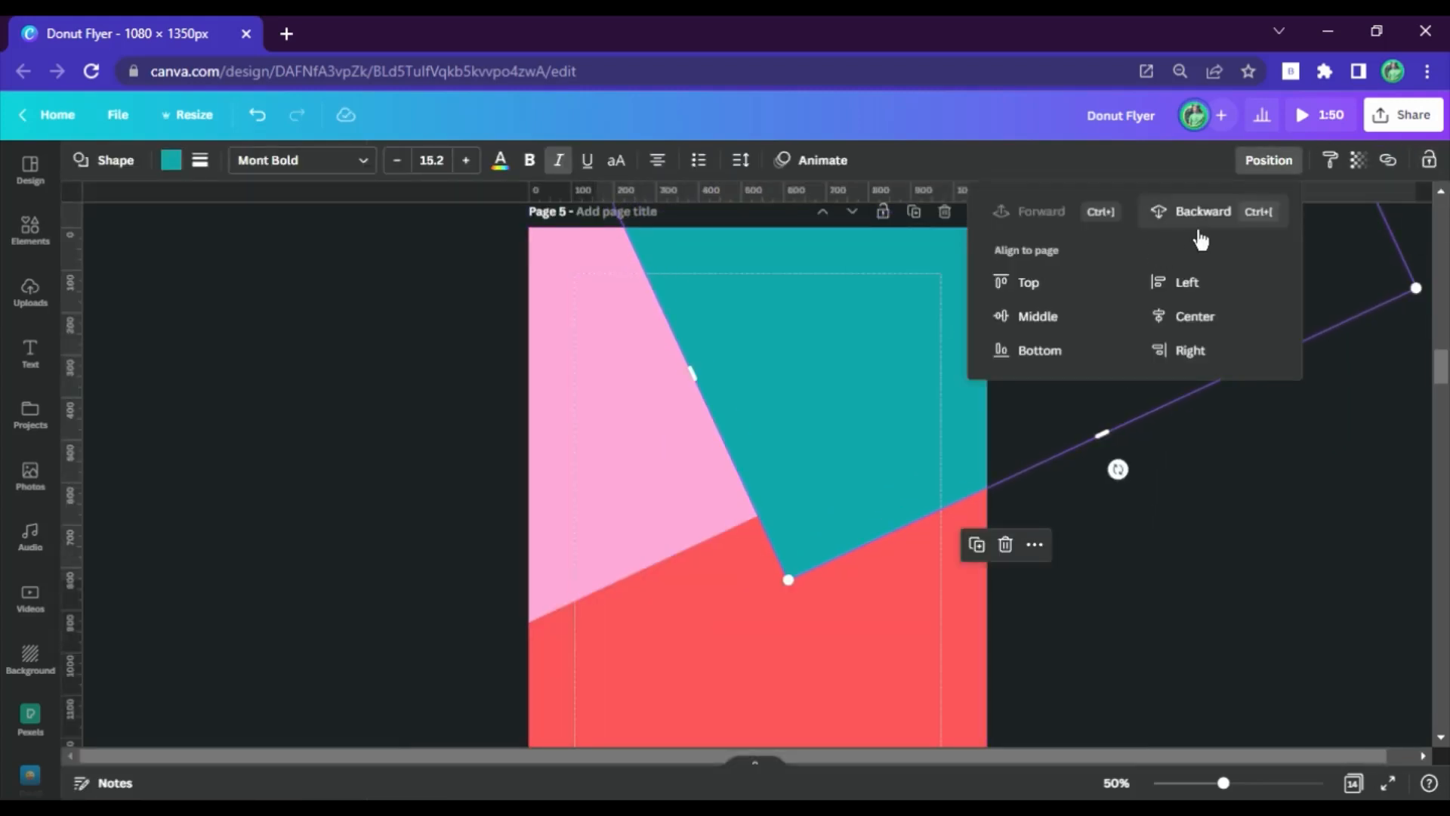
left_click(1201, 212)
left_click(1191, 385)
Nudge the red shape slightly down and the teal shape slightly left to refine where the color areas meet.
scroll(985, 464, "down", 3)
left_click(903, 486)
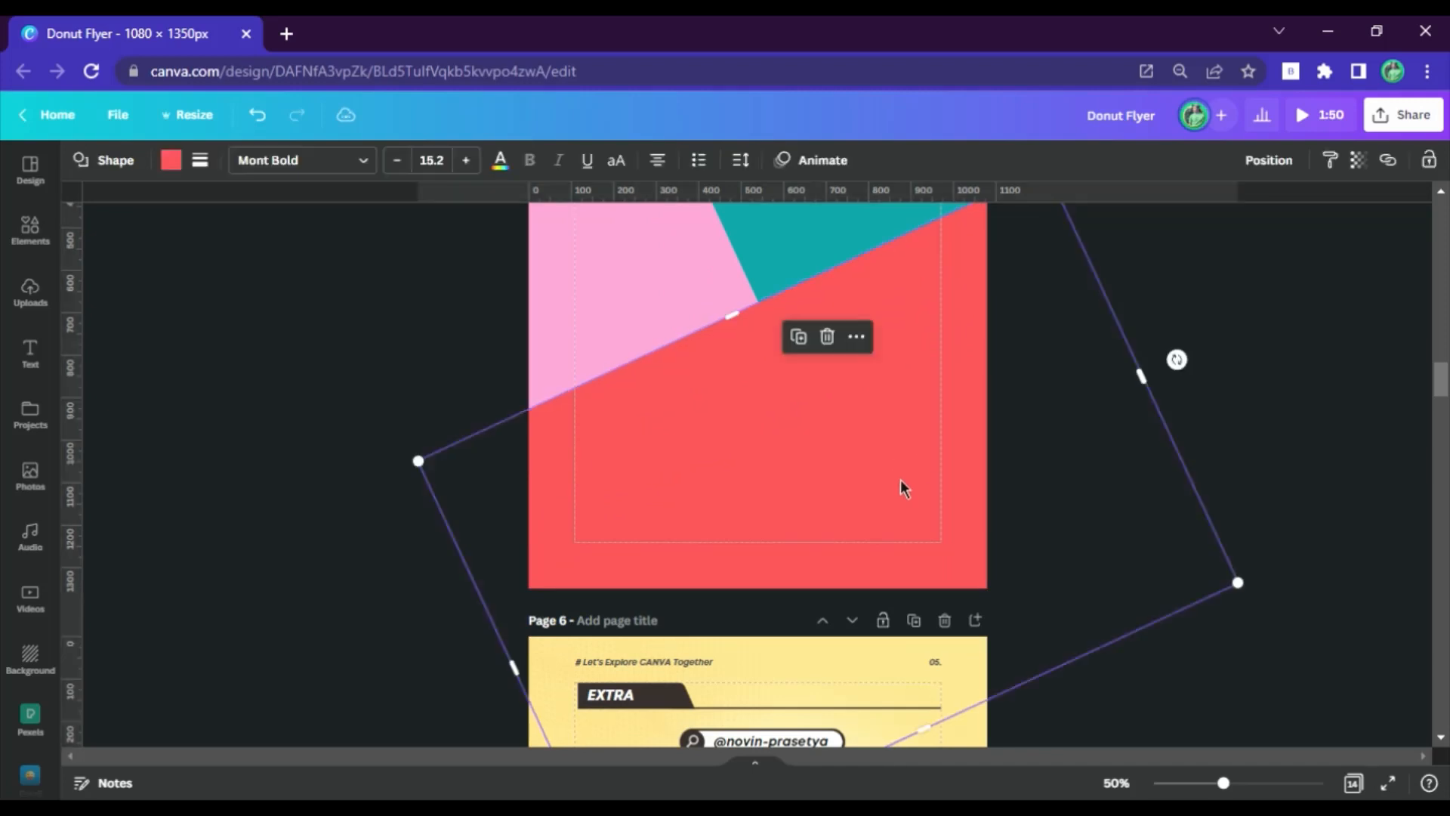
scroll(919, 508, "up", 3)
left_click(839, 365)
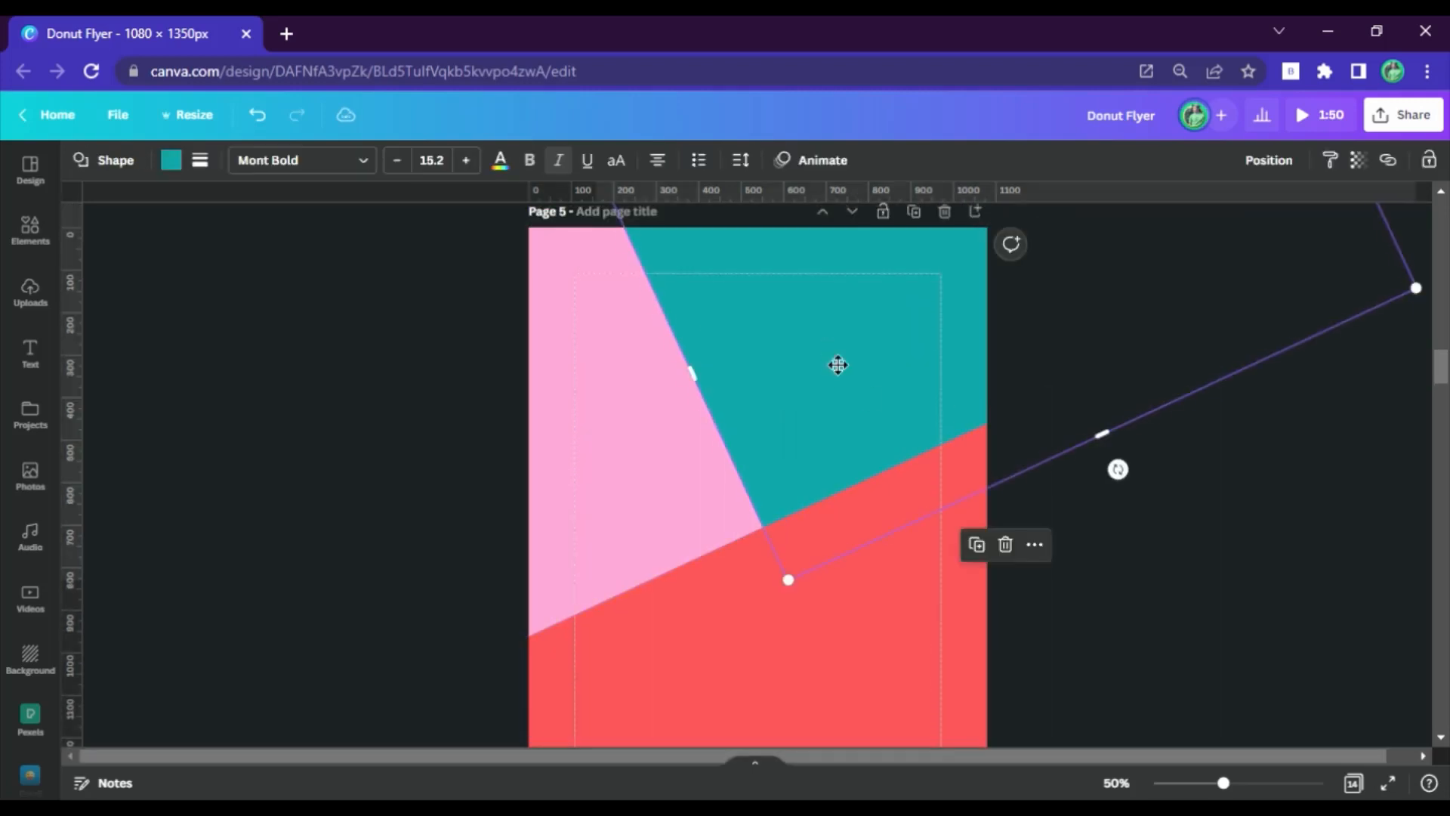
left_click(1162, 527)
Copy the donut pattern graphic from the assets page and paste it onto page 5.
scroll(942, 464, "up", 5)
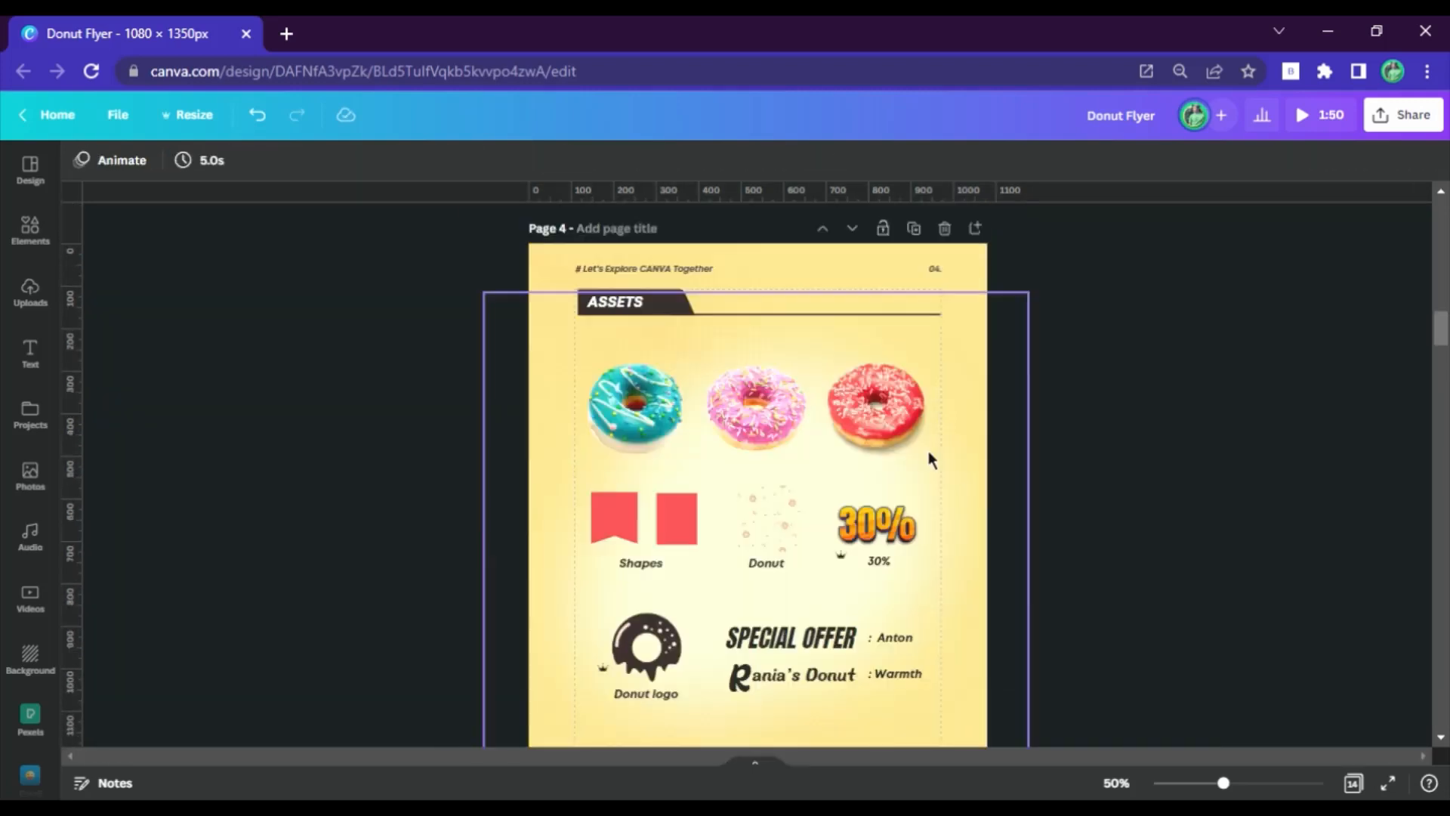
left_click(781, 508)
scroll(680, 484, "down", 5)
left_click(586, 473)
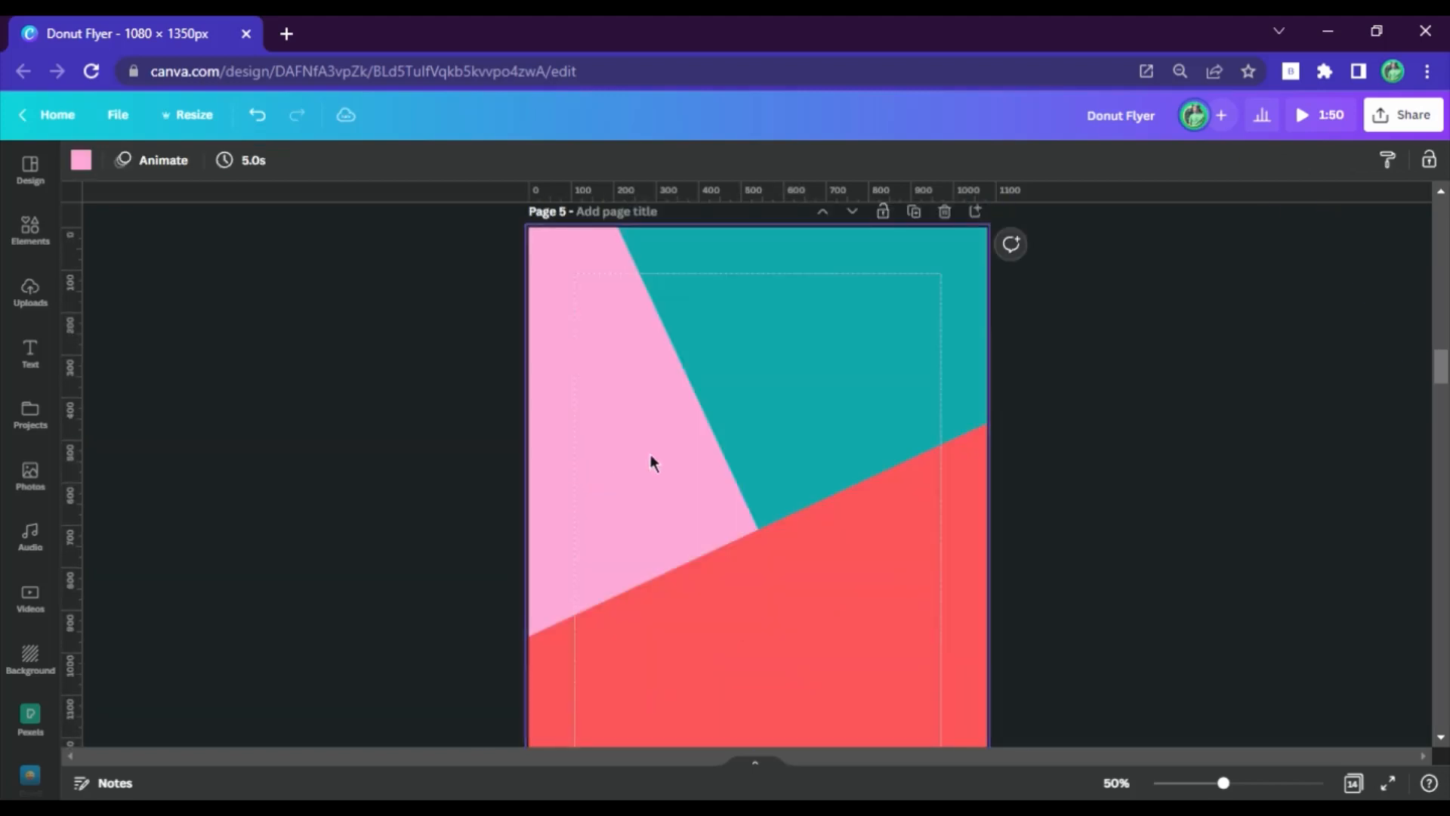
key("ctrl+v")
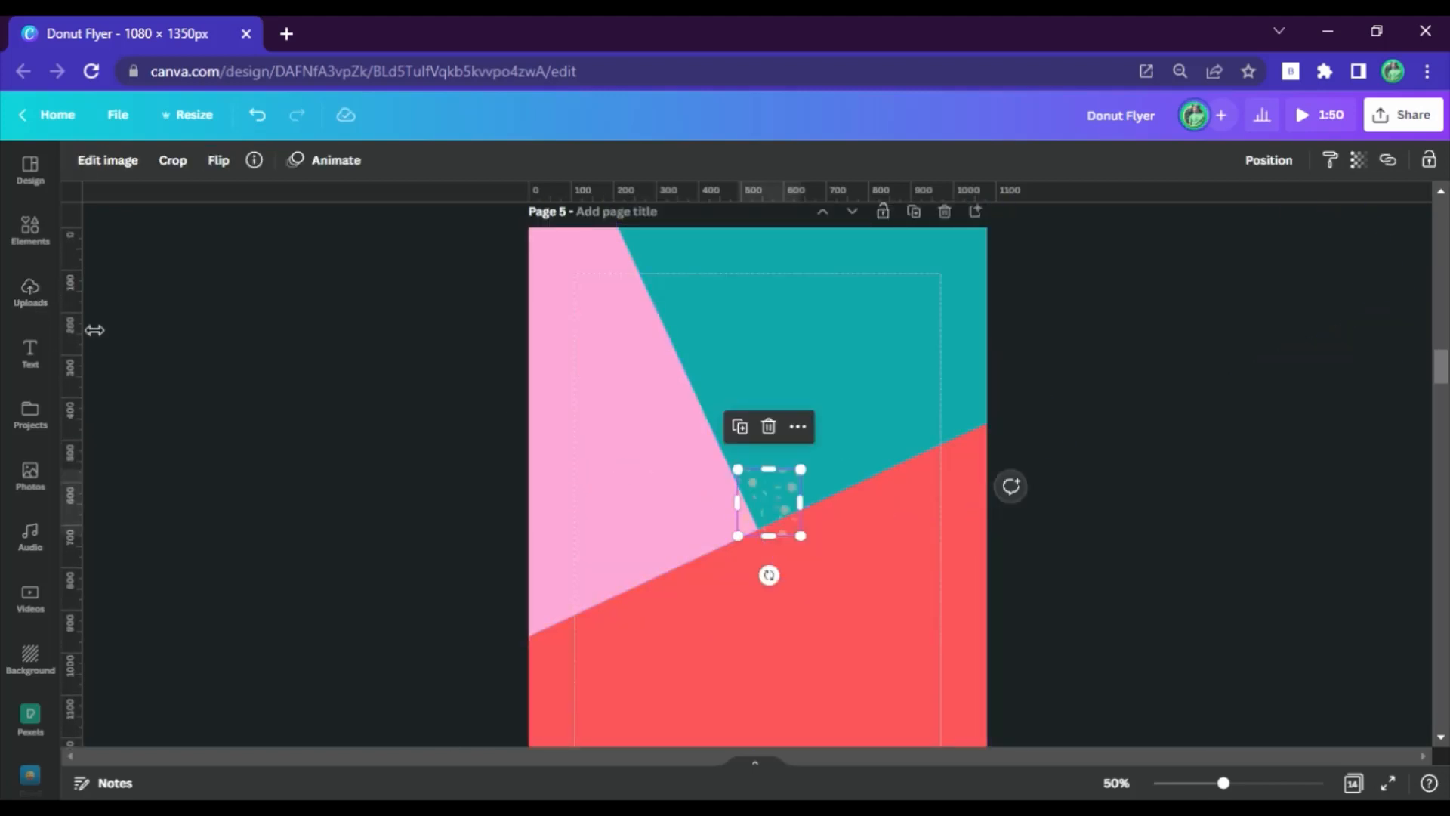
Using a vertical guide at the page center, enlarge the donut pattern to fill the upper-right half and duplicate it onto the left half.
left_click_drag(499, 330, 758, 333)
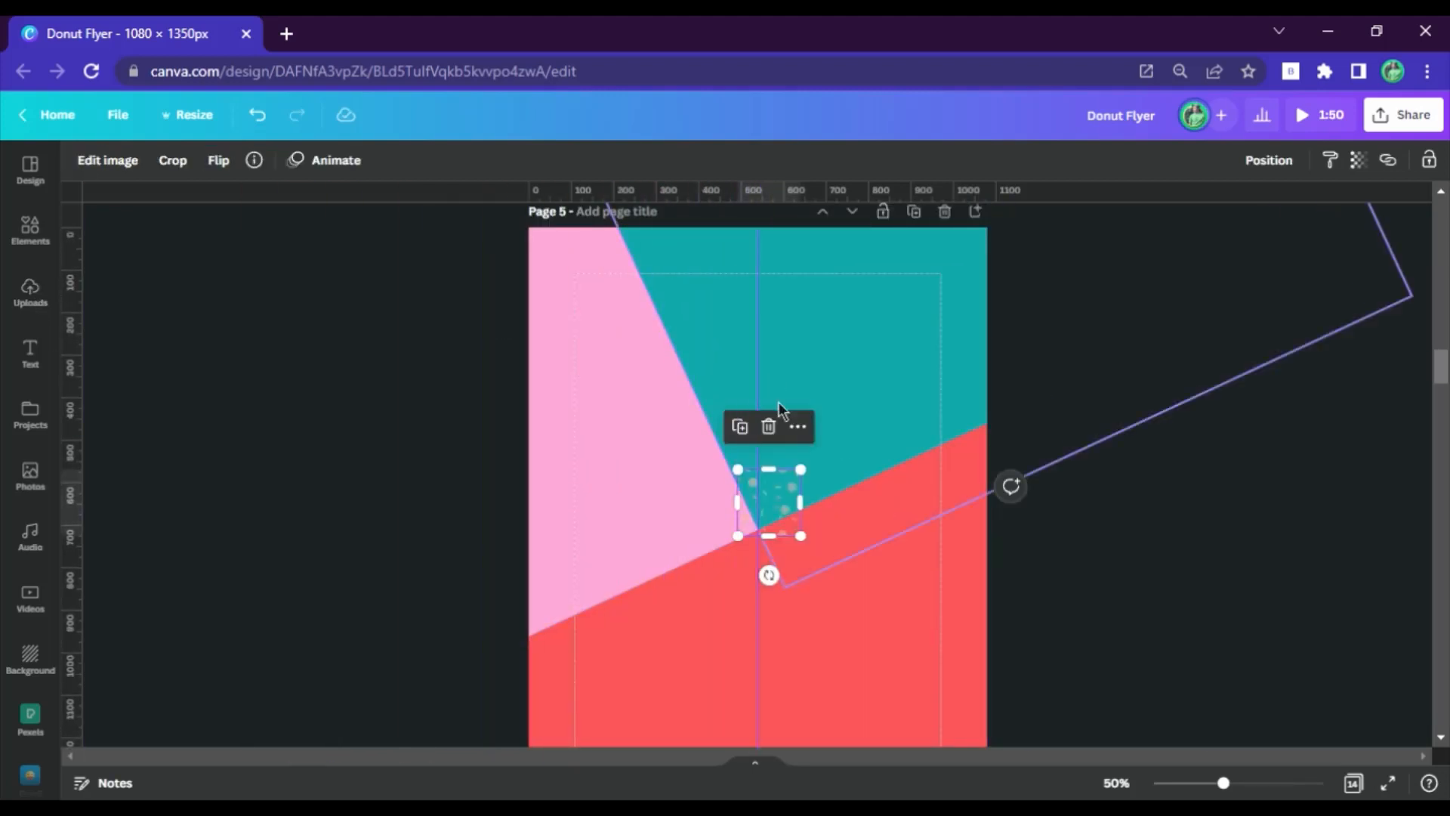
left_click_drag(795, 502, 997, 469)
left_click_drag(932, 378, 711, 386)
Set the transparency of both donut patterns together to 50.
left_click(884, 366)
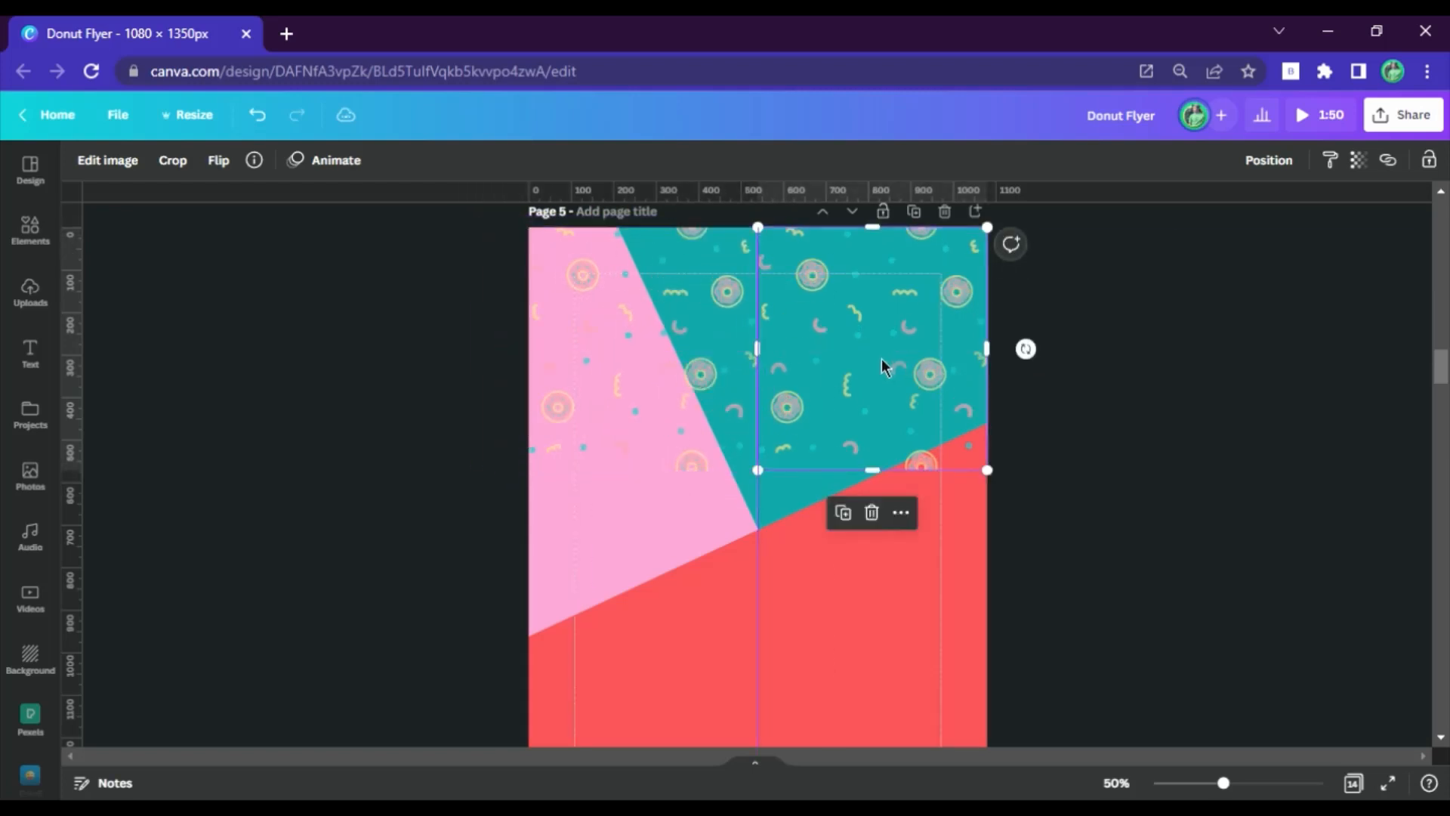
left_click(624, 358, "shift")
left_click(1387, 160)
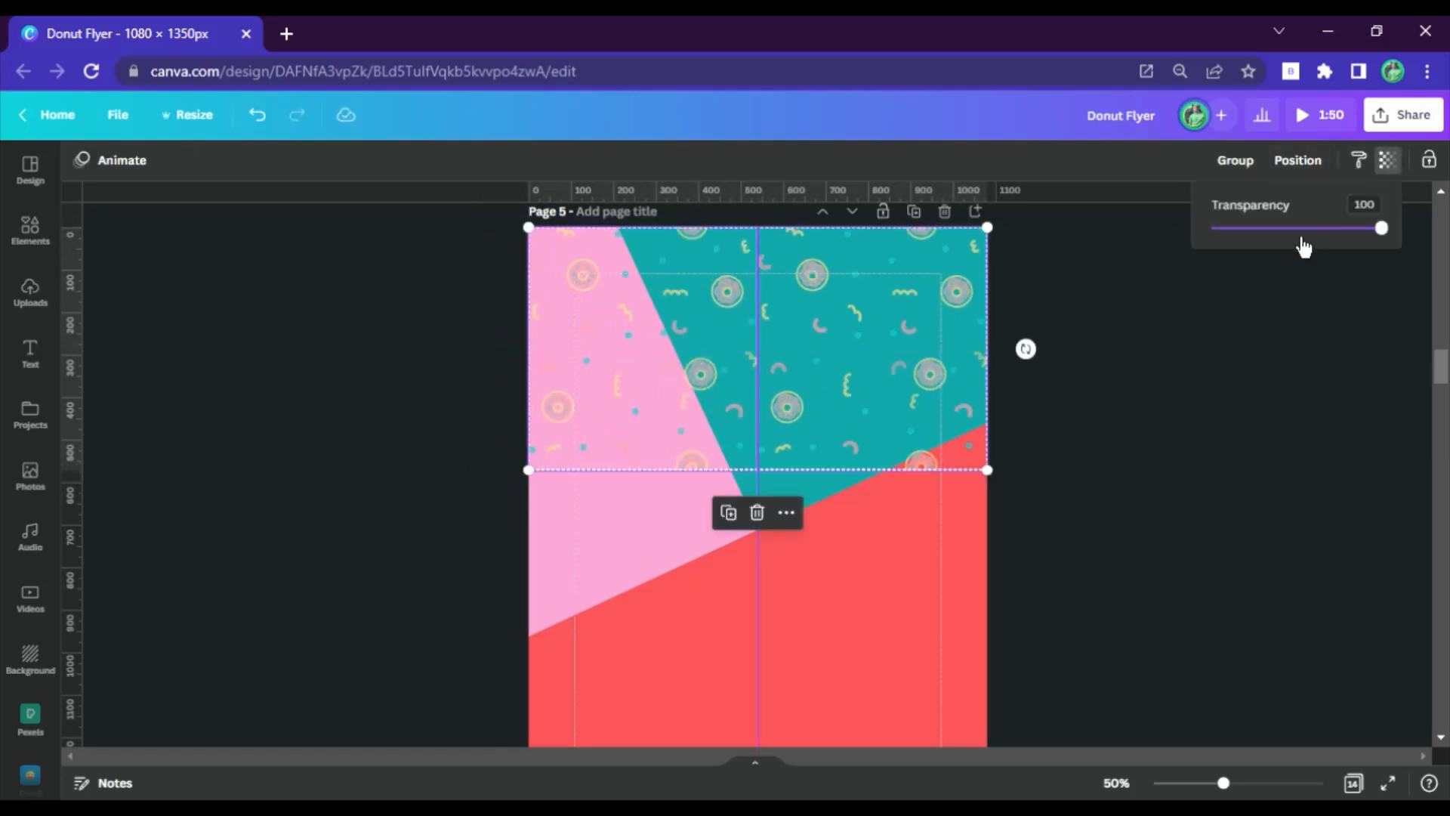
type("20")
key("Return")
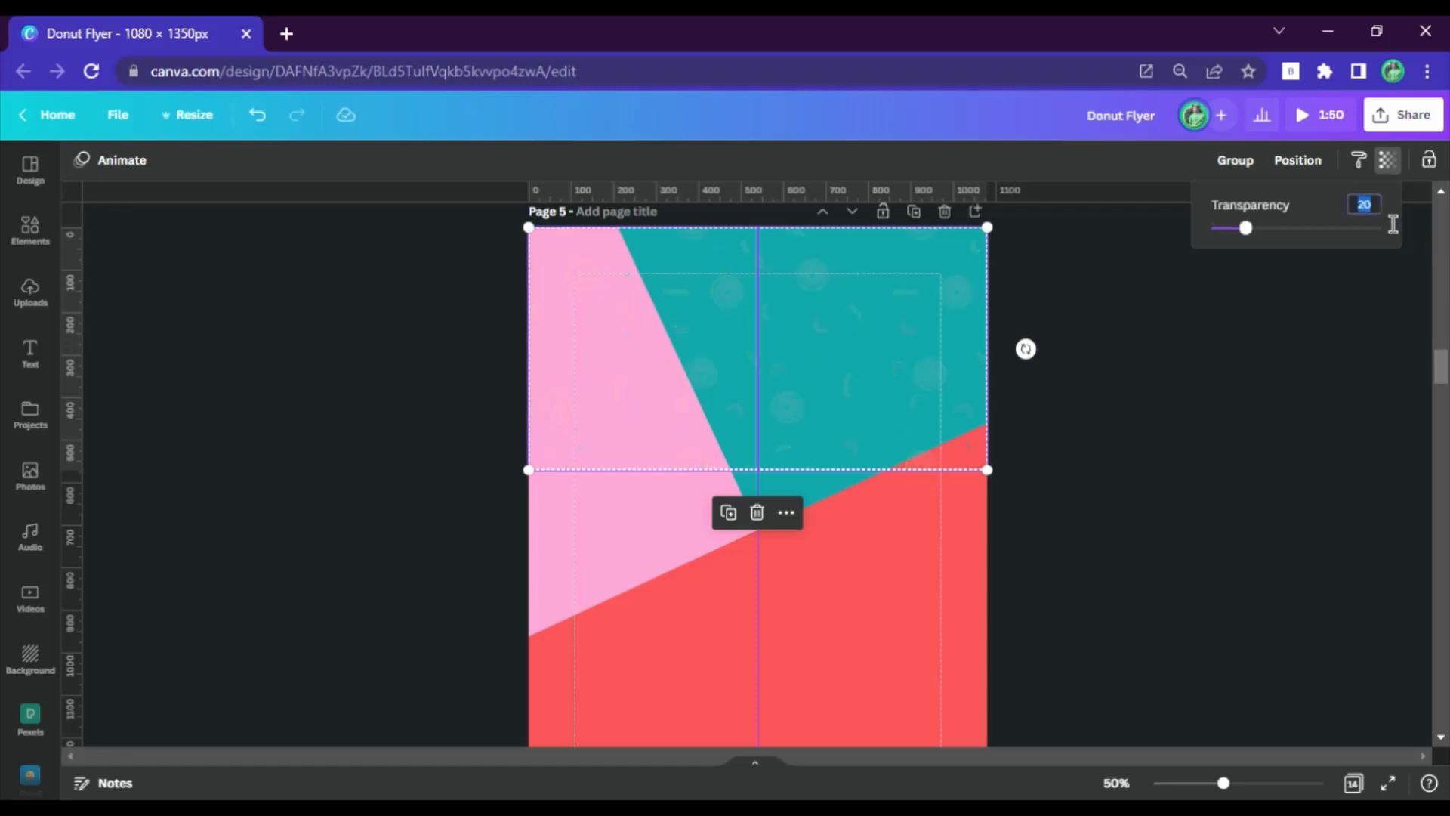
type("50")
key("Return")
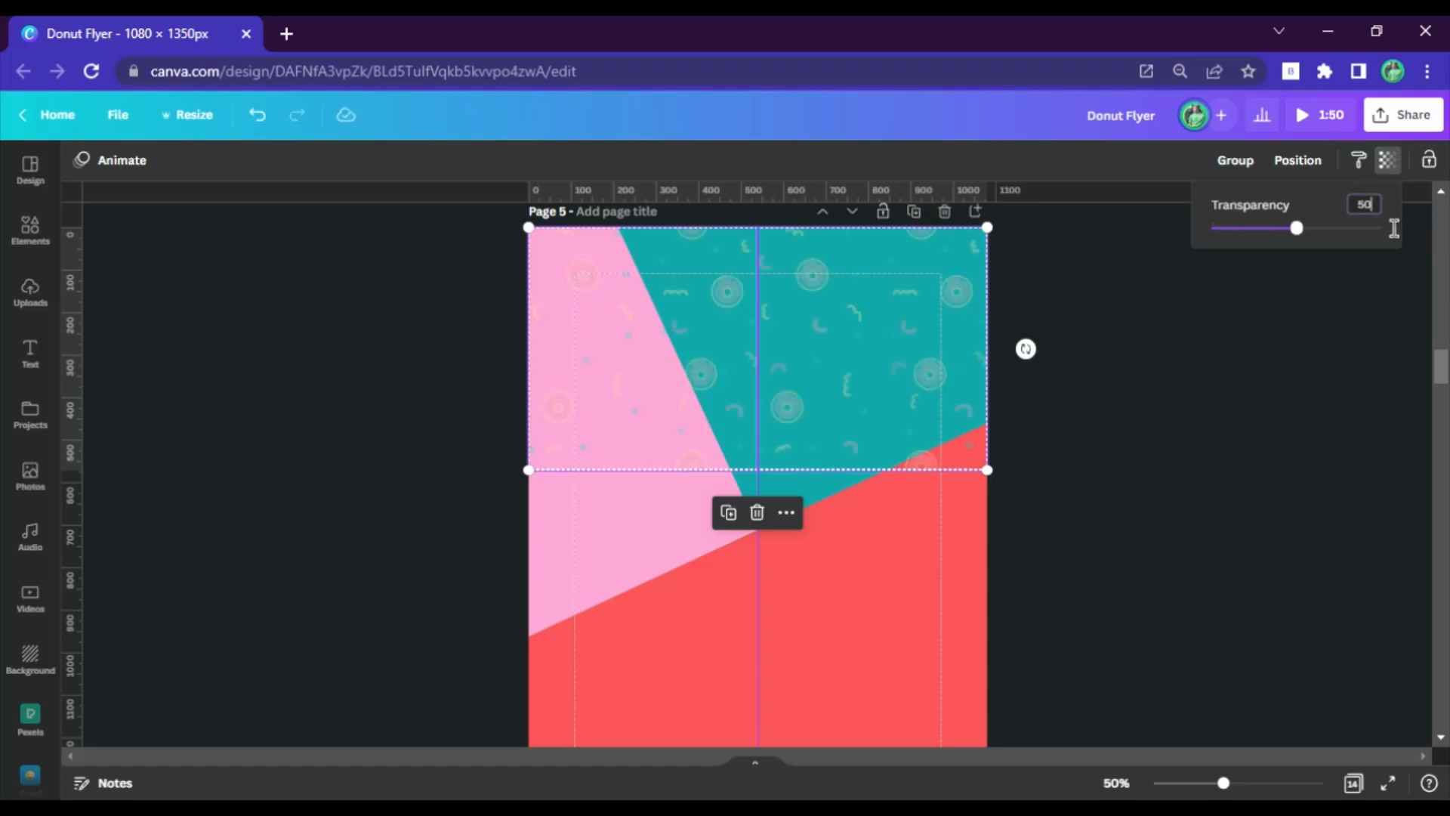
Duplicate the pair of donut patterns and place the copy directly below the first row.
left_click(1237, 400)
left_click_drag(962, 344, 891, 574)
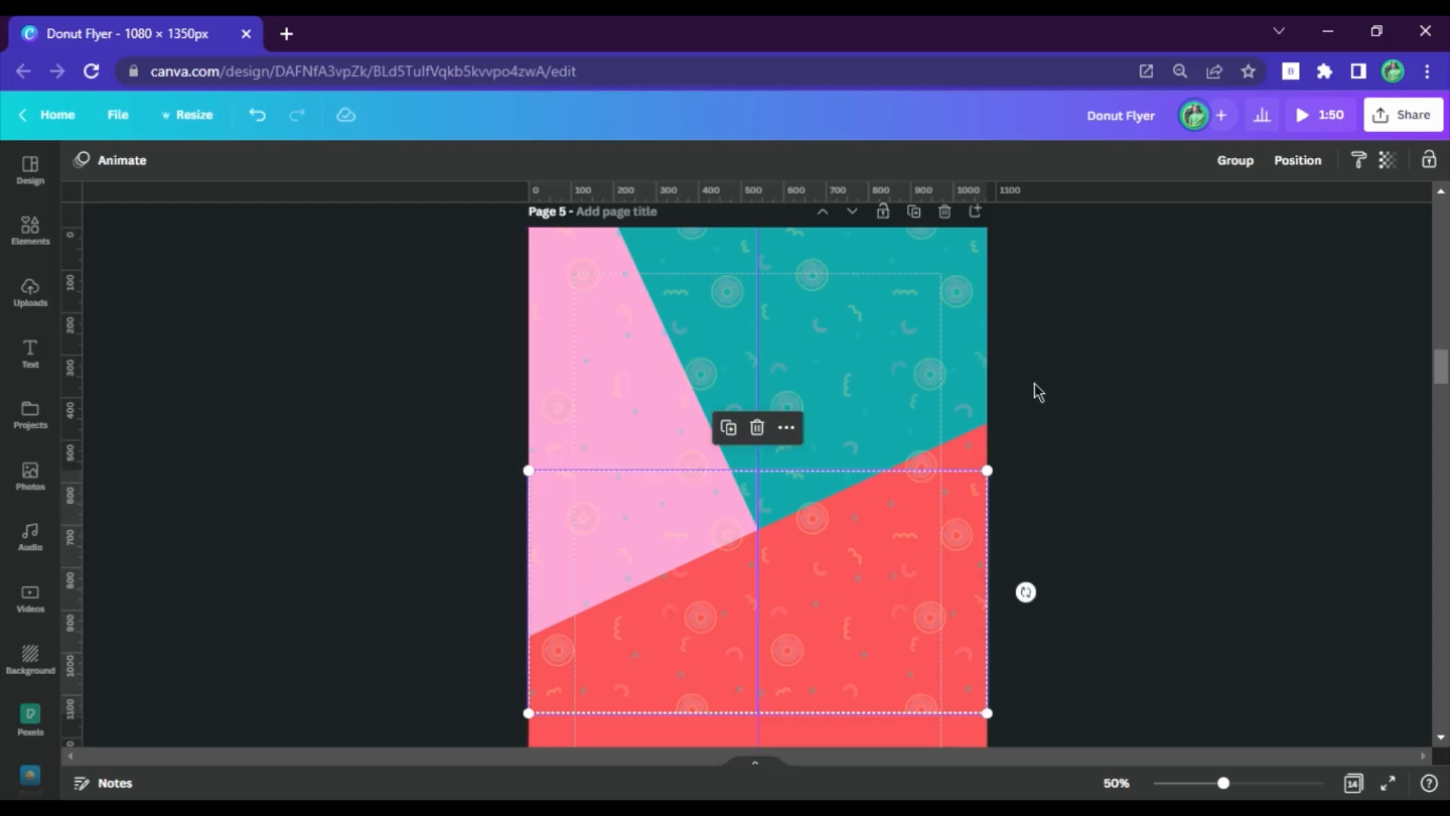
Place another copy of the donut pattern row directly below the second row, covering the bottom of page 5.
scroll(1035, 369, "down", 3)
left_click_drag(858, 528, 893, 650)
left_click(1135, 478)
scroll(1135, 478, "up", 5)
scroll(1198, 402, "down", 2)
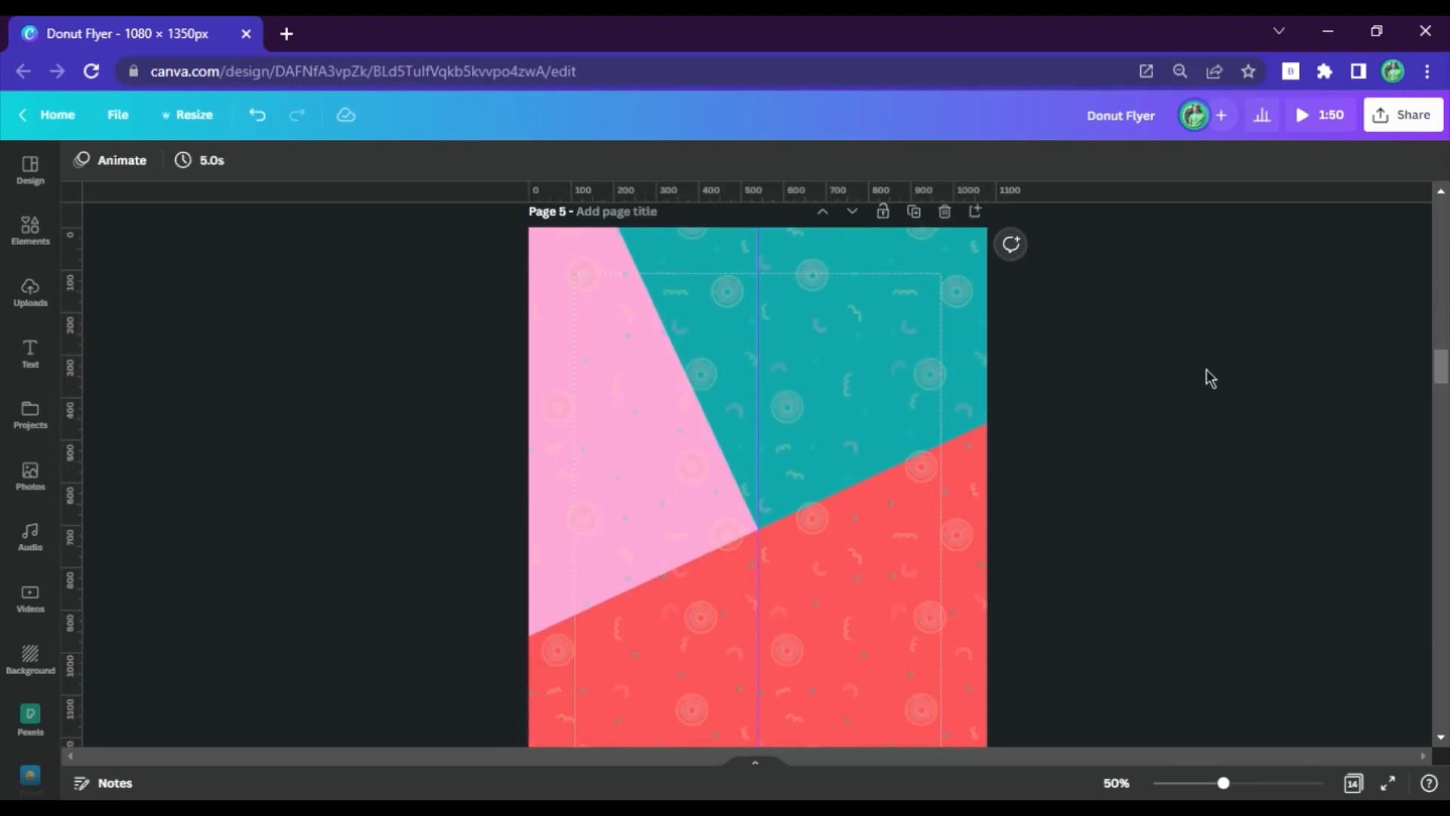
Set the transparency of all the donut patterns on page 5 together to 30.
left_click(844, 369)
left_click(685, 349, "shift")
left_click(651, 583, "shift")
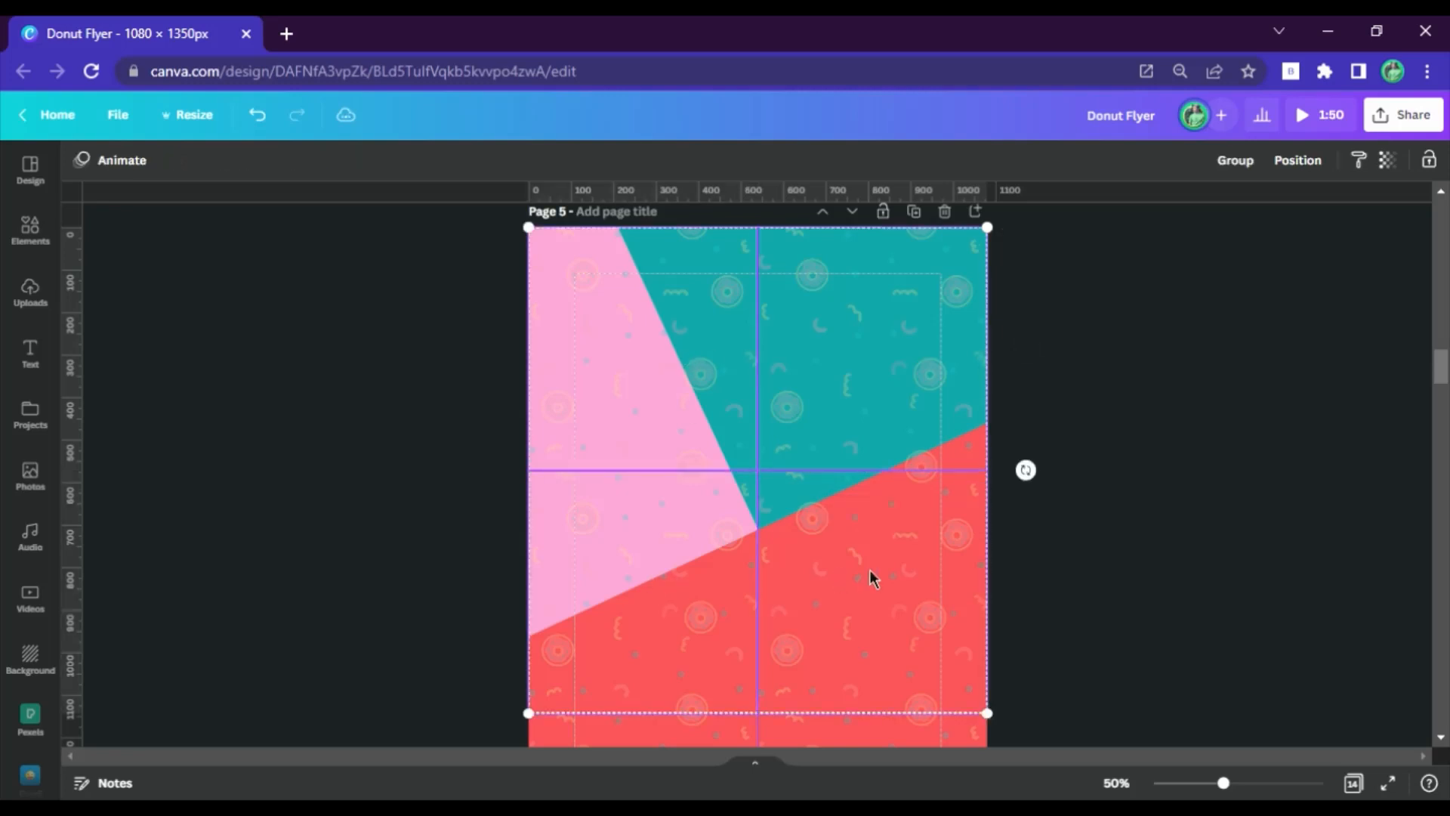
scroll(845, 536, "down", 3)
left_click(740, 541, "shift")
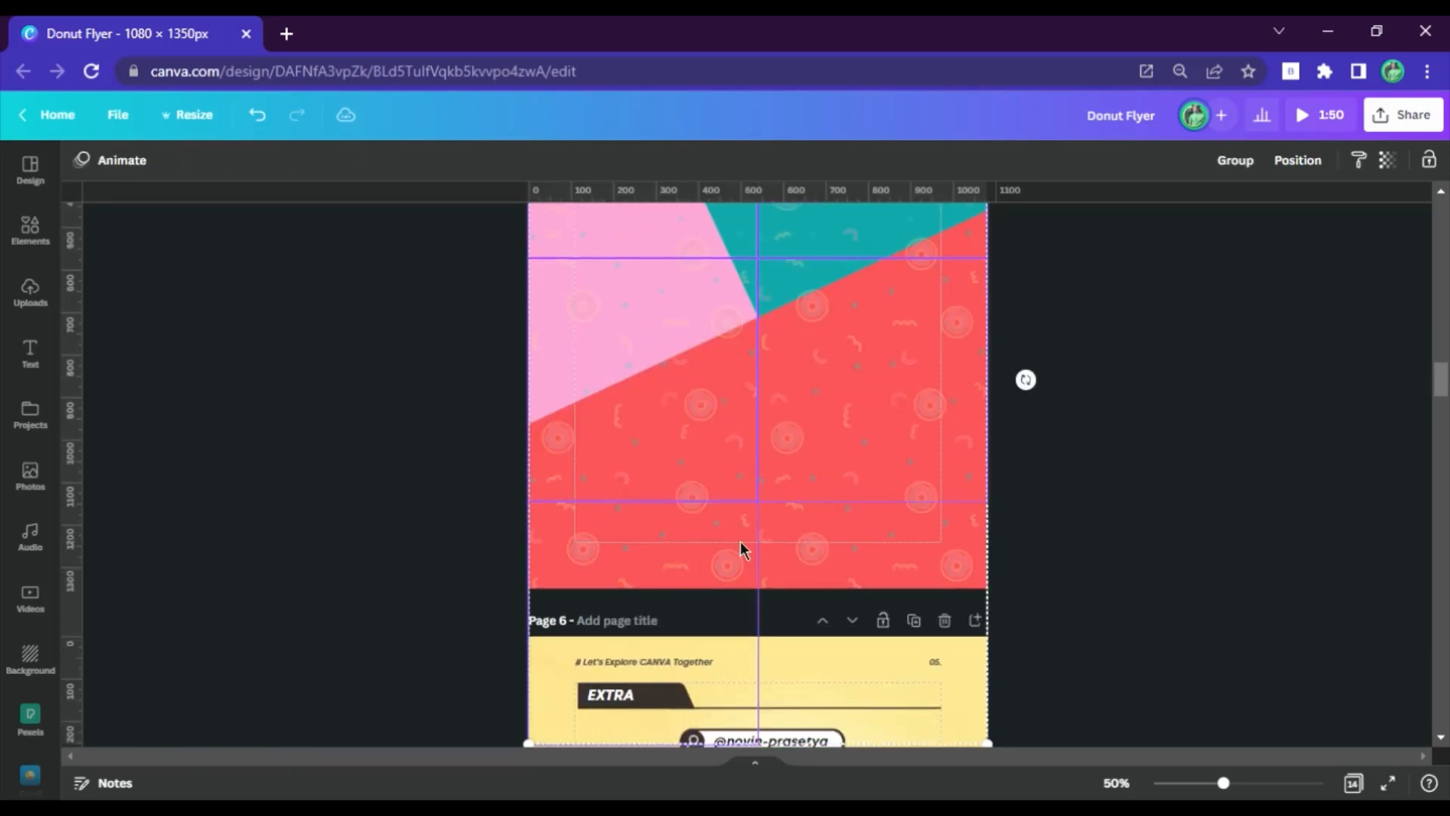
left_click(1386, 160)
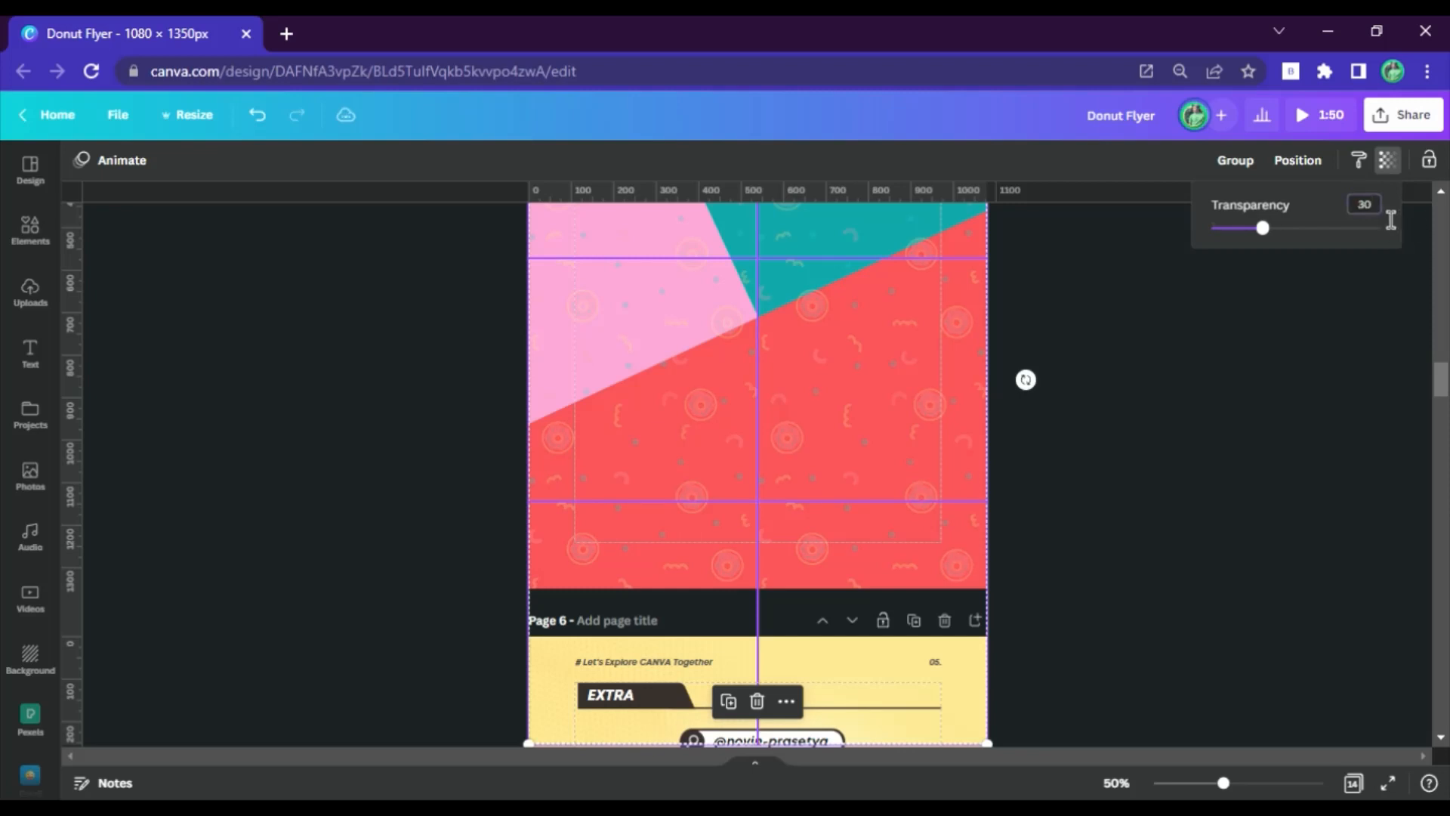
left_click(1144, 484)
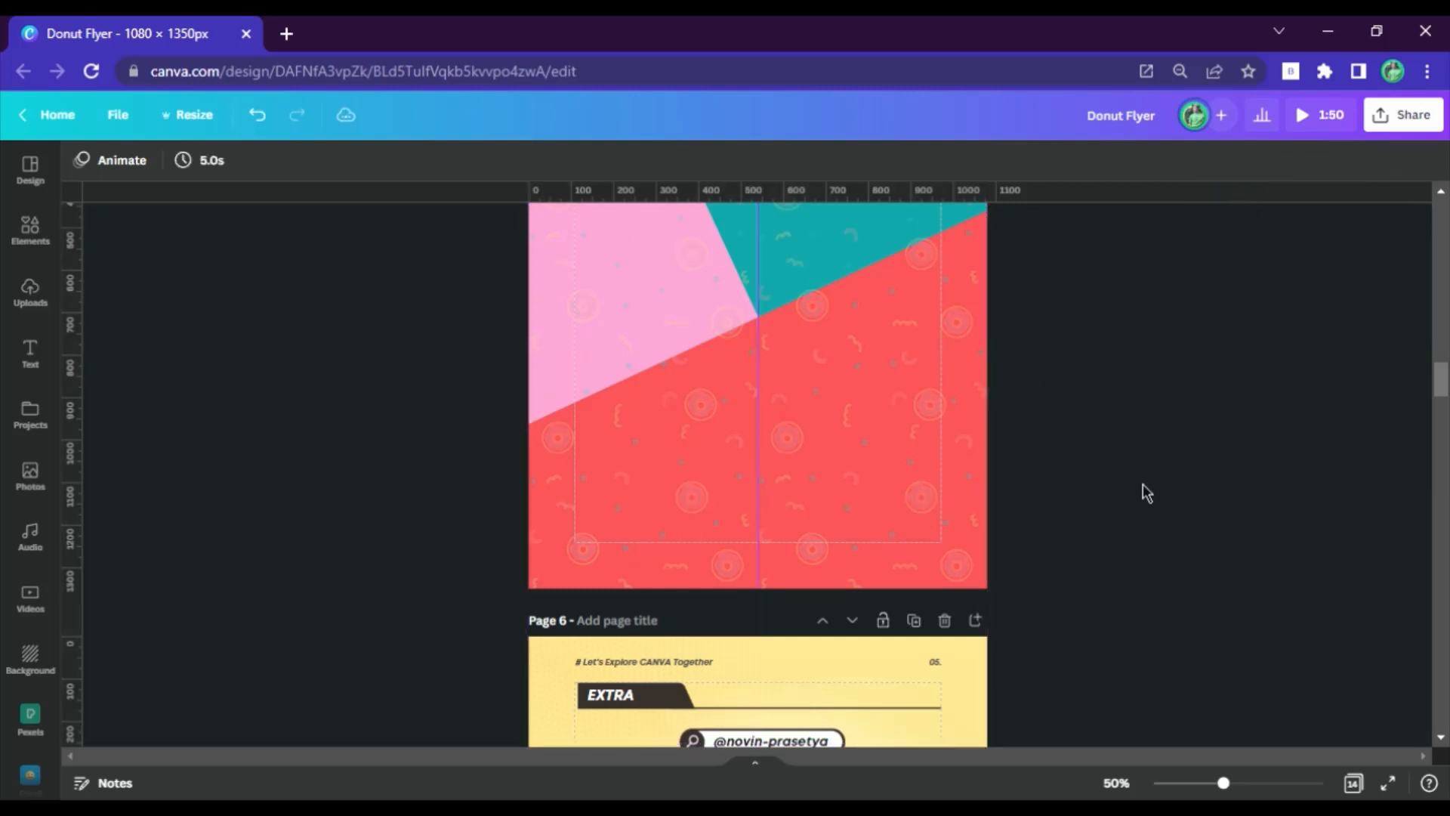
Copy the teal, pink and red donut images from the assets page and paste them onto page 5.
scroll(1035, 404, "up", 7)
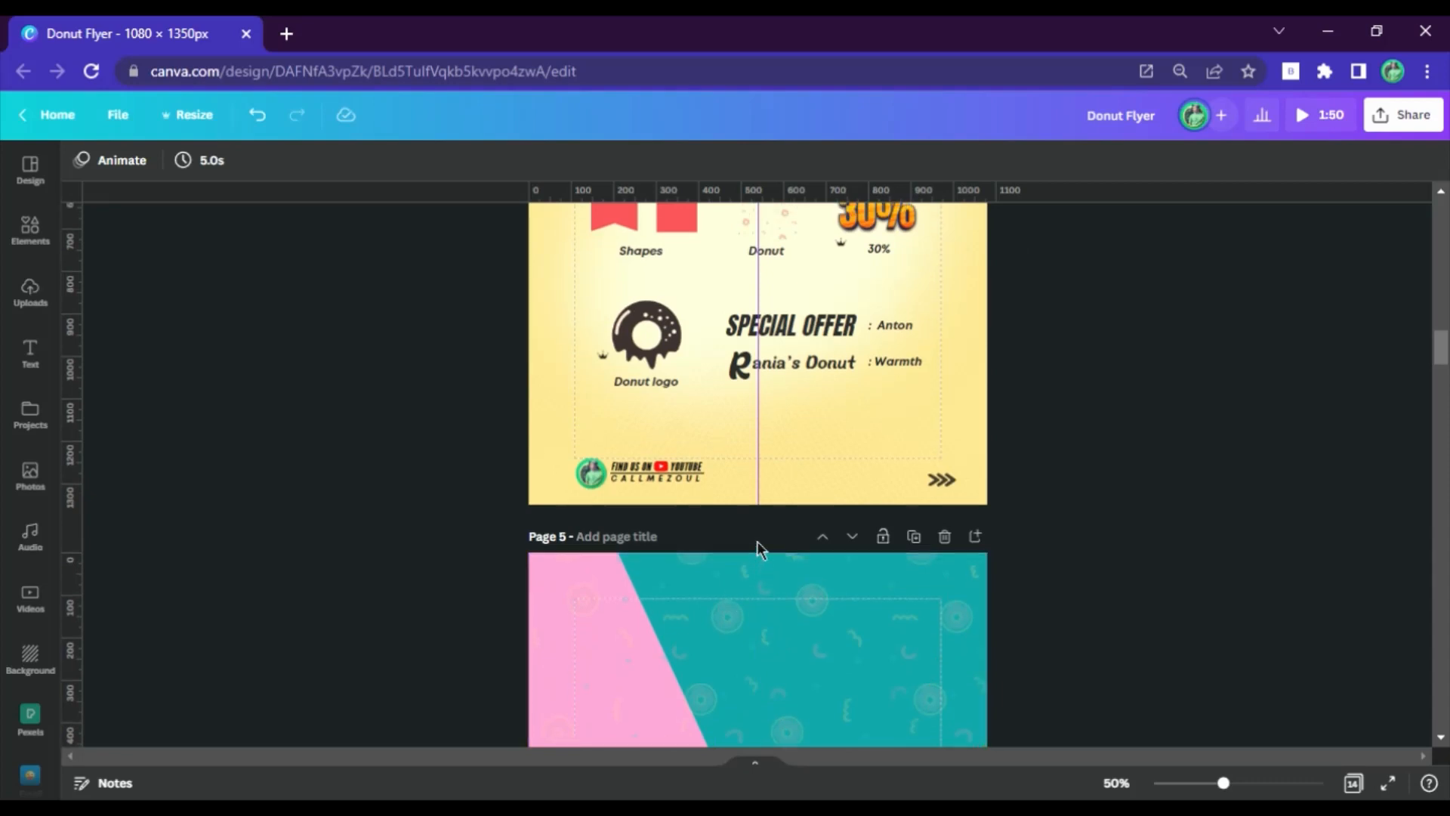
scroll(757, 541, "up", 5)
left_click(666, 521)
left_click(755, 513, "shift")
left_click(864, 526, "shift")
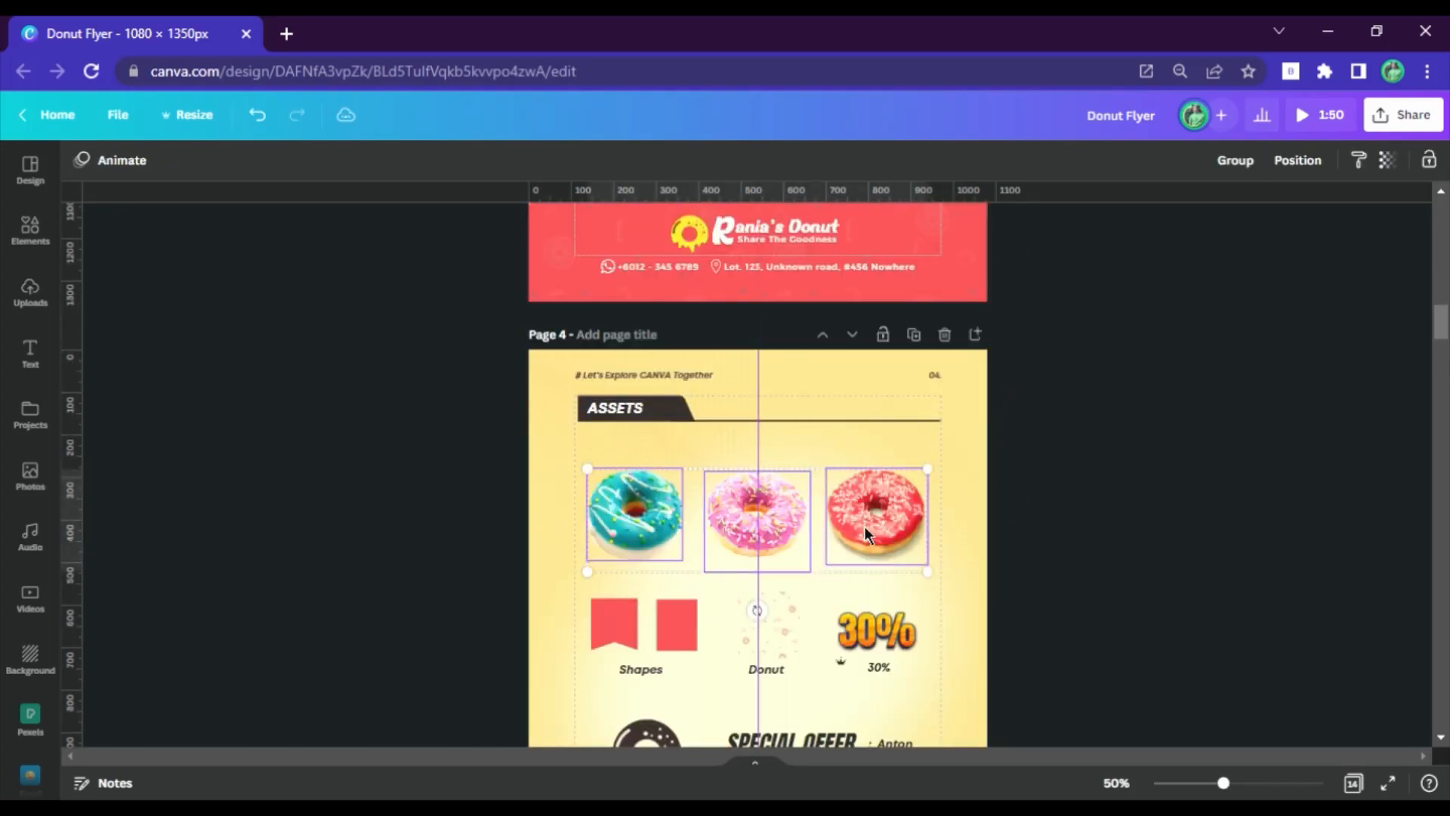
scroll(829, 512, "down", 5)
key("ctrl+c")
left_click(740, 568)
key("ctrl+v")
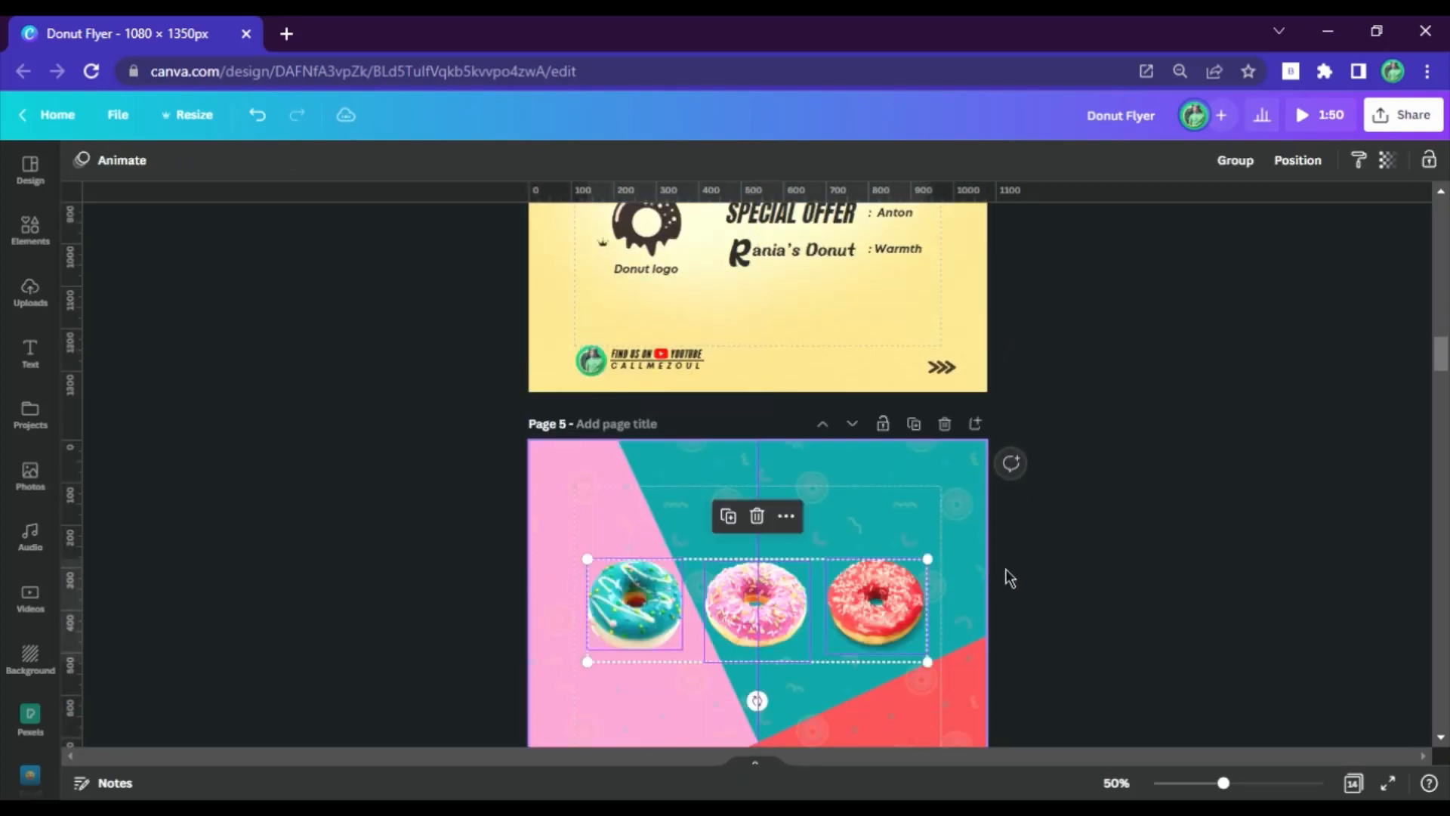
left_click(1036, 499)
Enlarge the teal donut to about twice its size and place it over the pink section of page 5.
scroll(548, 521, "down", 3)
left_click(659, 413)
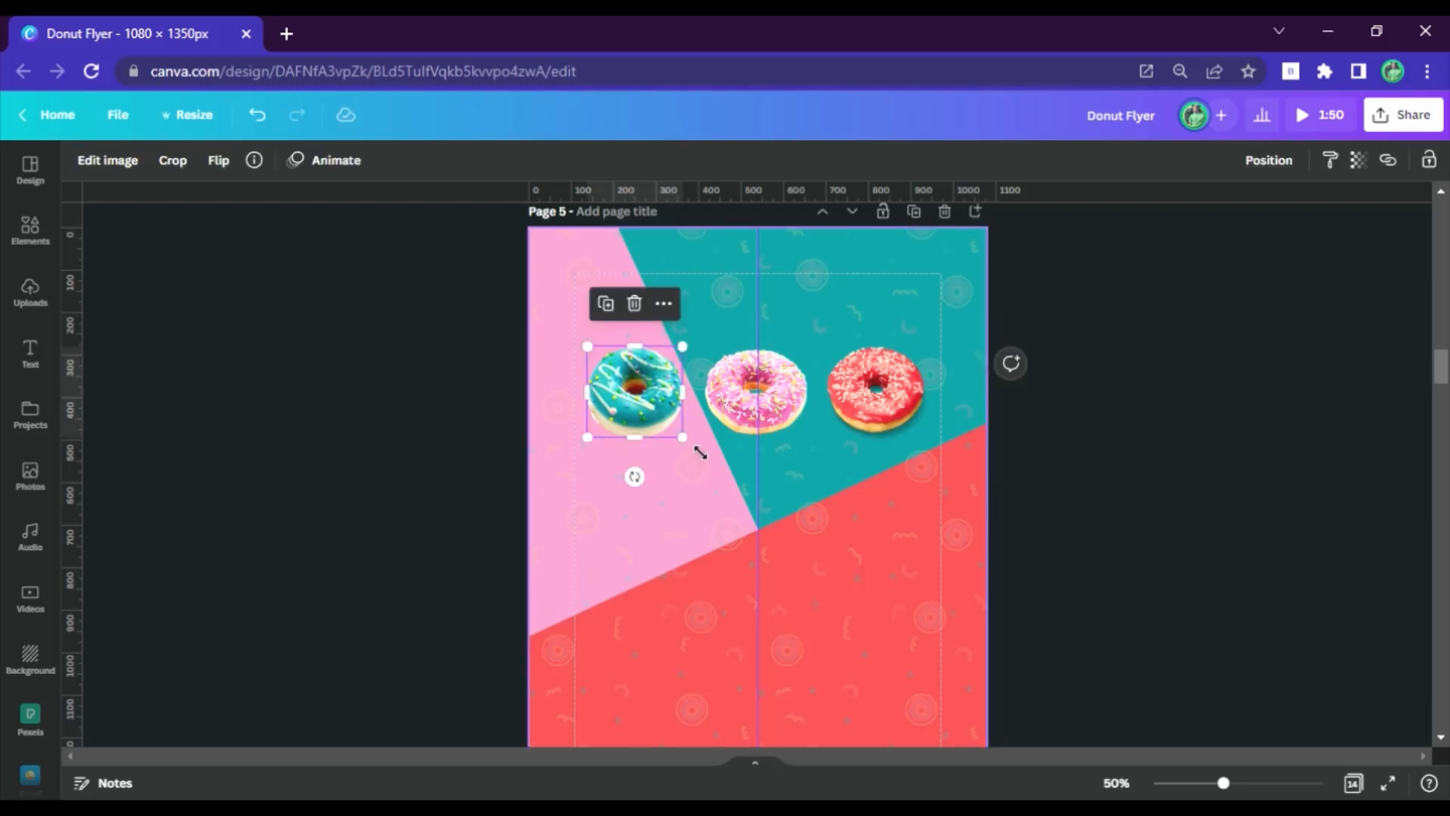
left_click_drag(685, 436, 771, 566)
left_click_drag(629, 466, 593, 511)
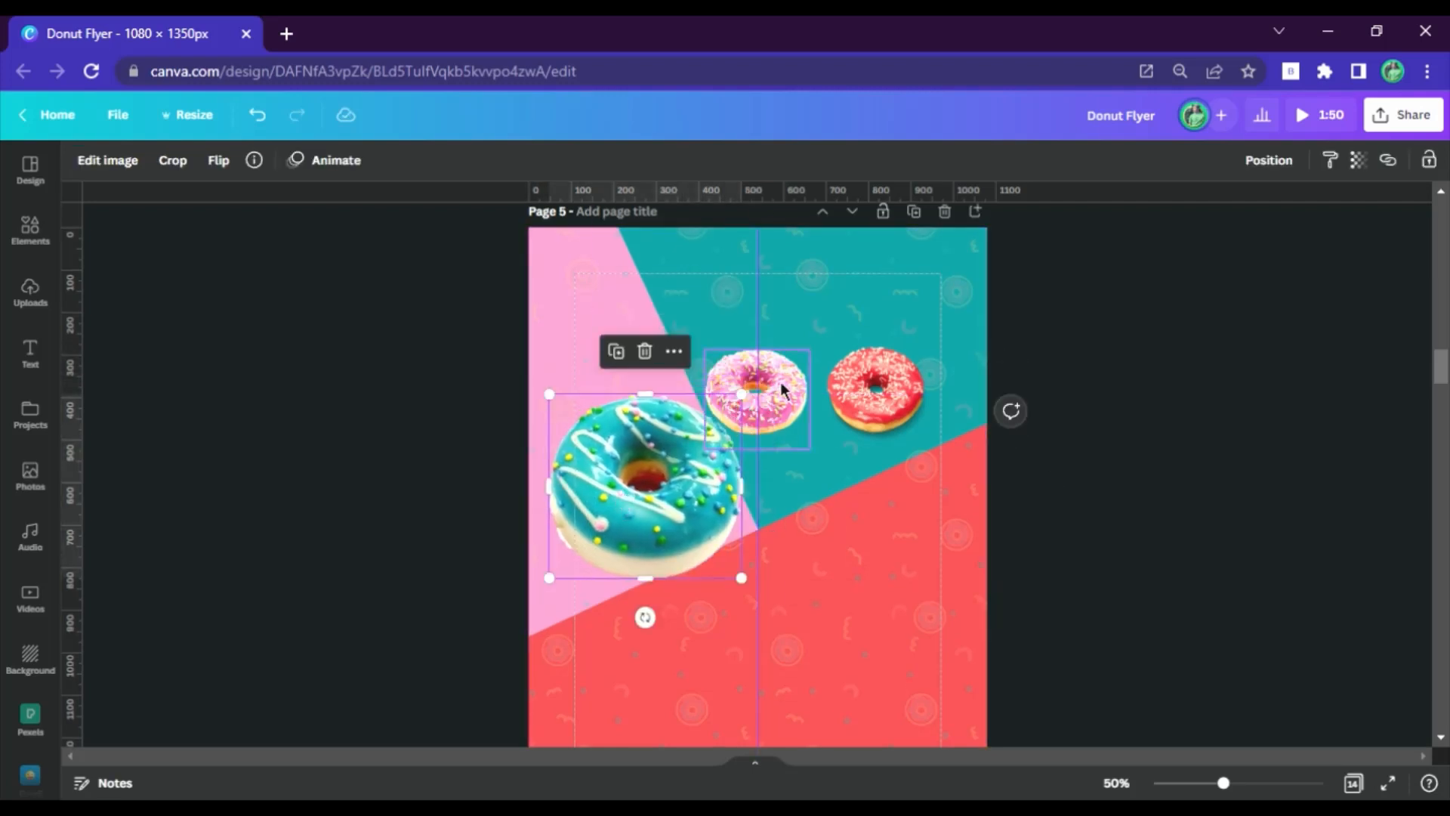
Bring the pink donut in front of the teal one, enlarge it to match, and move it to the upper middle of the page.
left_click(786, 391)
left_click_drag(723, 394, 665, 445)
left_click(1269, 160)
left_click(1034, 262)
left_click_drag(599, 494, 567, 572)
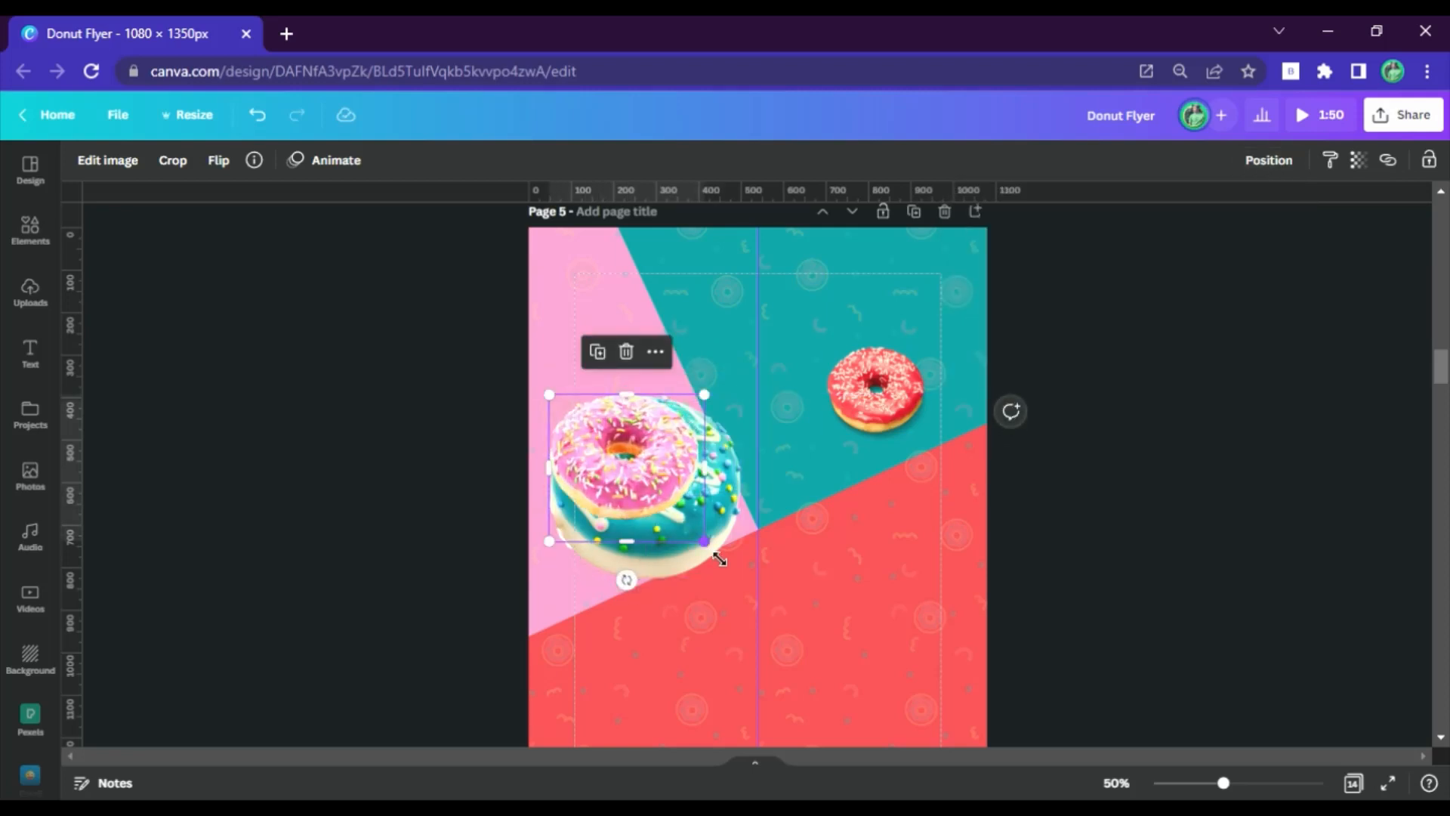
left_click_drag(719, 559, 754, 592)
left_click_drag(650, 484, 651, 503)
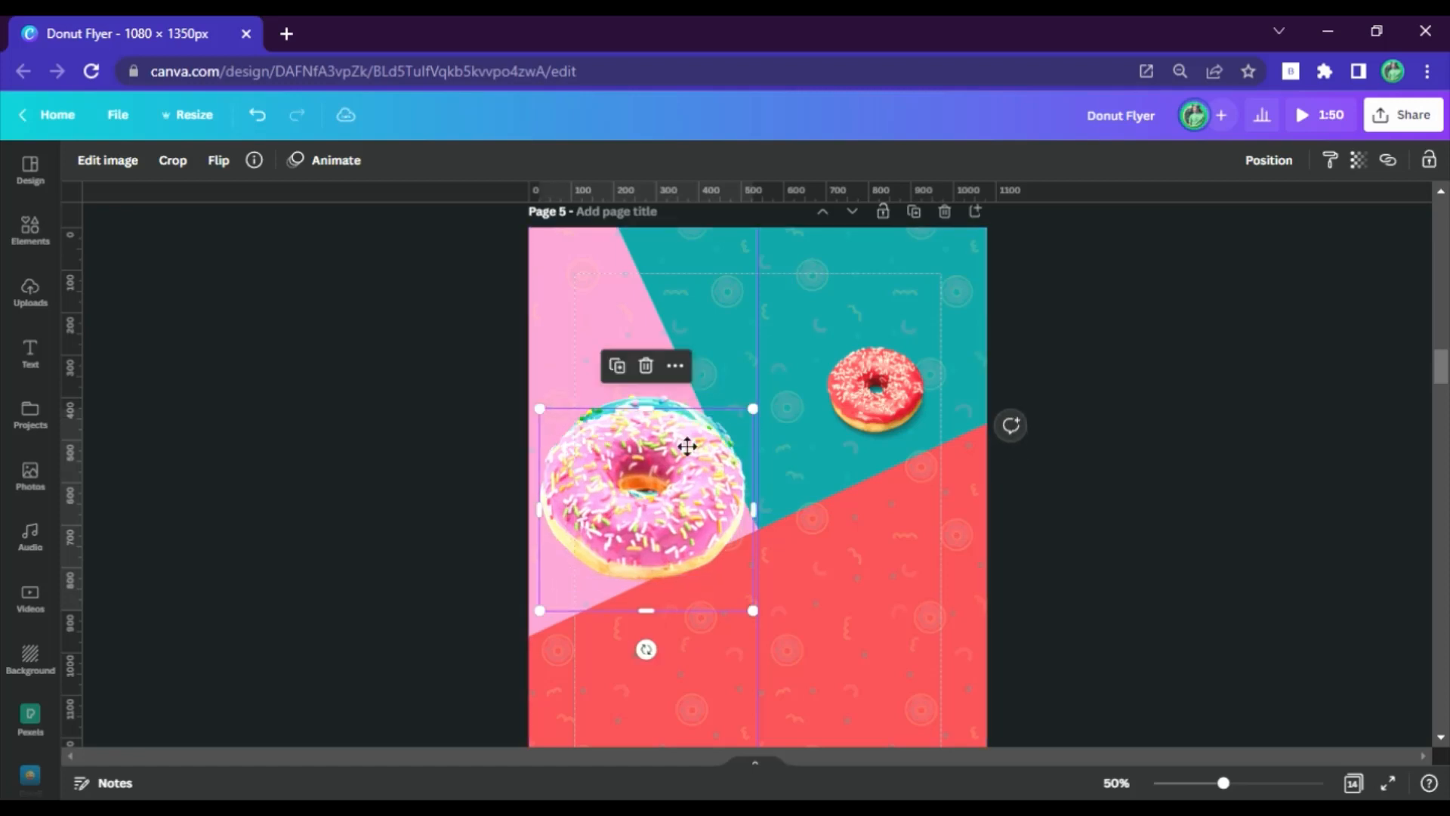
left_click_drag(680, 445, 769, 298)
Move the red donut onto the teal one, bring it in front, and enlarge it to match the other donuts.
left_click(889, 391)
left_click_drag(890, 391, 619, 547)
left_click(1269, 160)
left_click(1022, 245)
left_click_drag(700, 503, 754, 423)
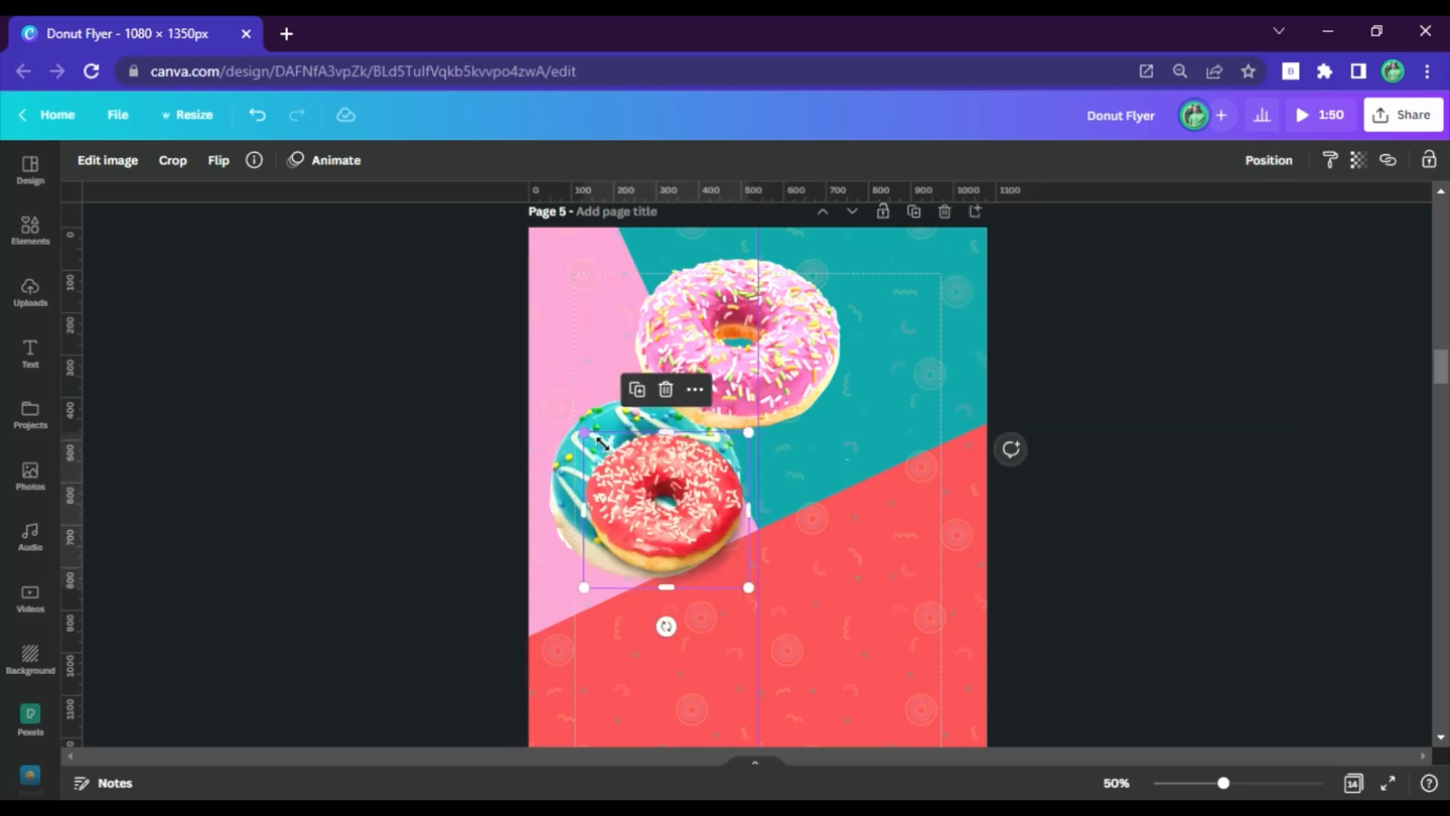
left_click_drag(583, 383, 533, 385)
Following the finished flyer, arrange the red donut at the upper middle and the pink donut on the right of the red section.
left_click_drag(639, 509, 922, 493)
left_click_drag(766, 404, 884, 665)
left_click_drag(970, 517, 872, 460)
scroll(883, 459, "up", 5)
scroll(883, 459, "down", 8)
scroll(884, 454, "up", 2)
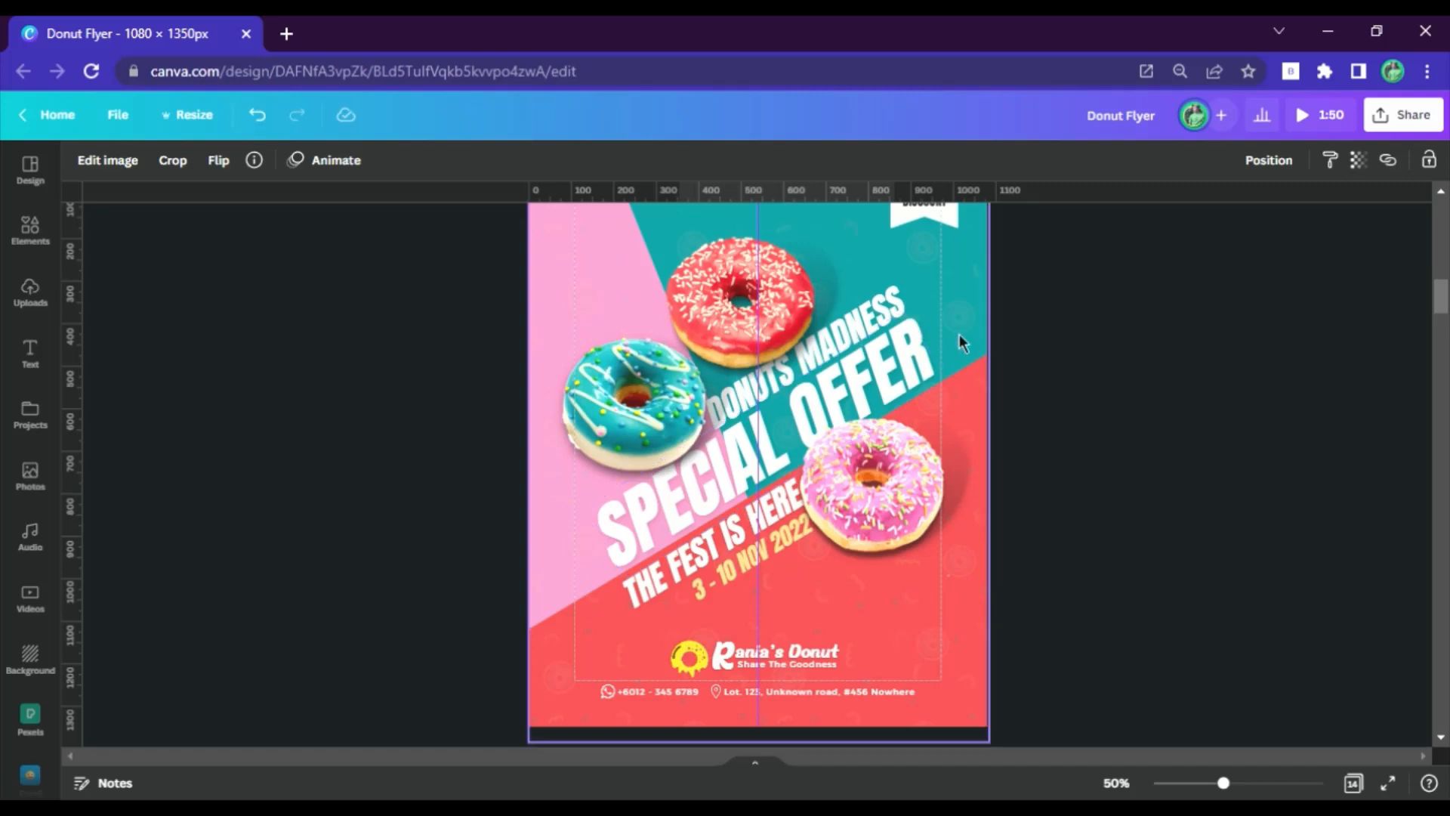
scroll(959, 340, "down", 10)
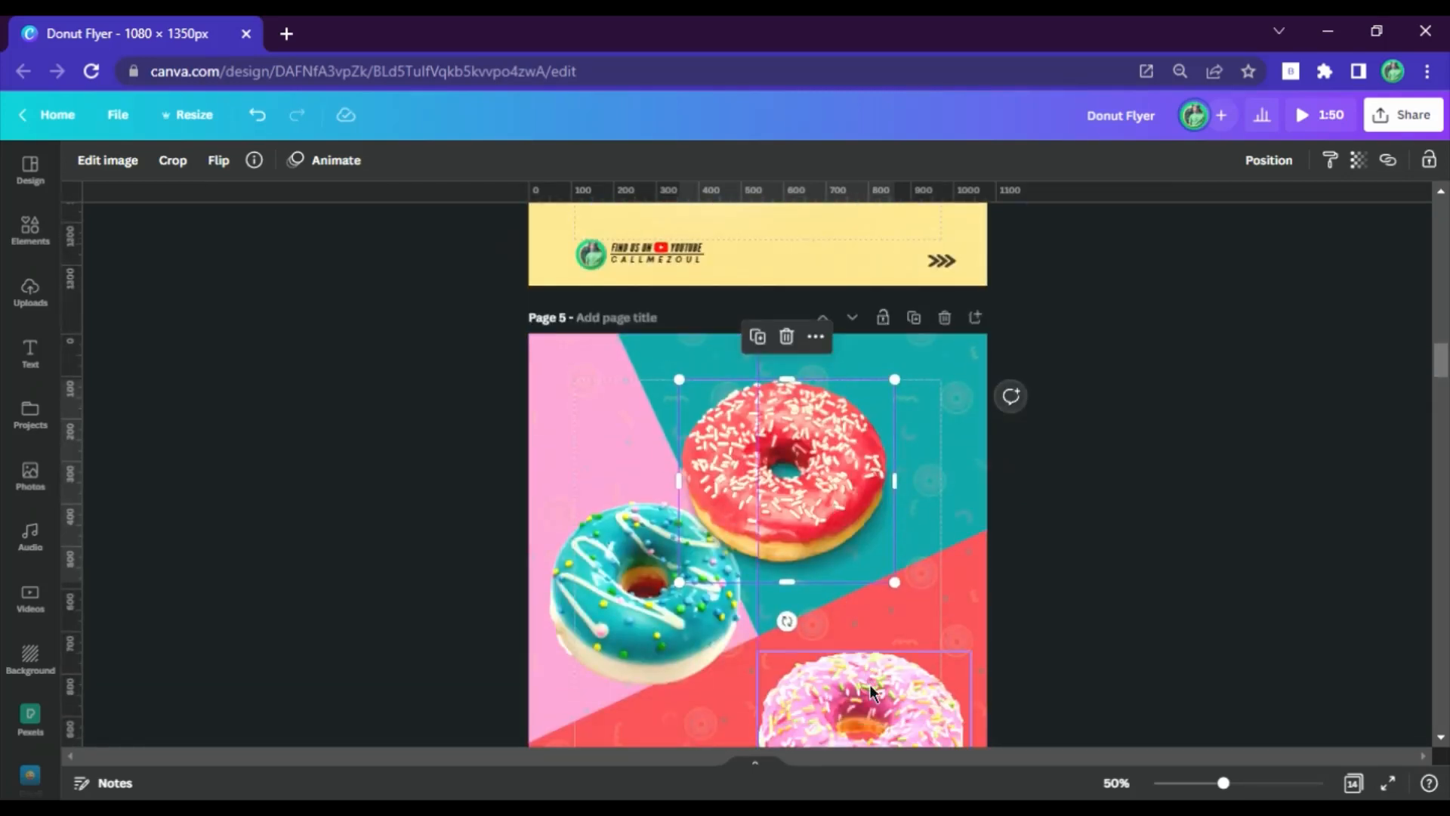
left_click_drag(868, 684, 837, 597)
Scale down the three donuts together and reposition the set around the middle of the page.
left_click(823, 475, "shift")
left_click(633, 570, "shift")
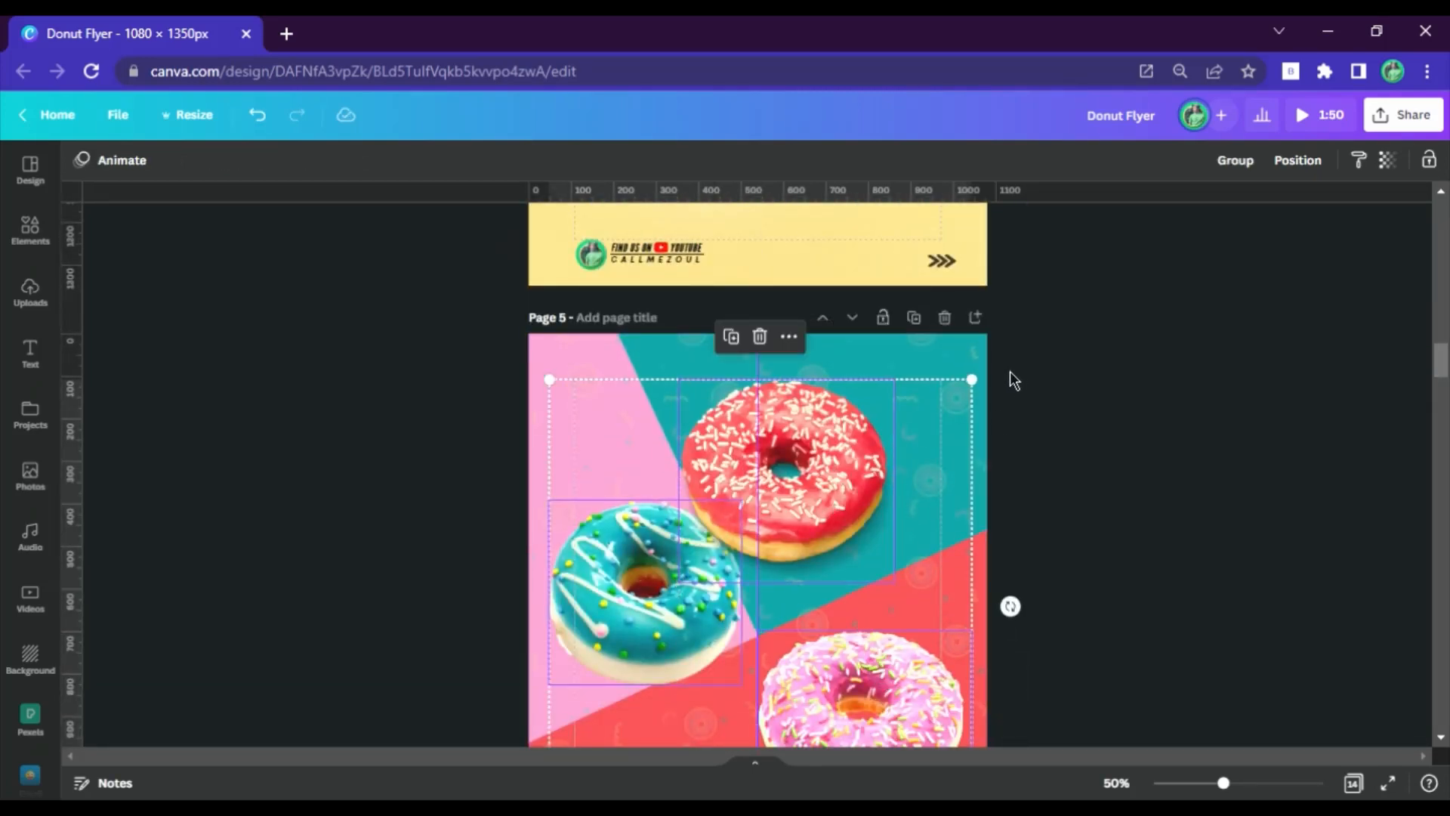
left_click_drag(972, 379, 889, 481)
left_click_drag(808, 513, 934, 478)
left_click(1135, 411)
Move the teal donut slightly lower within the pink section.
scroll(997, 431, "down", 3)
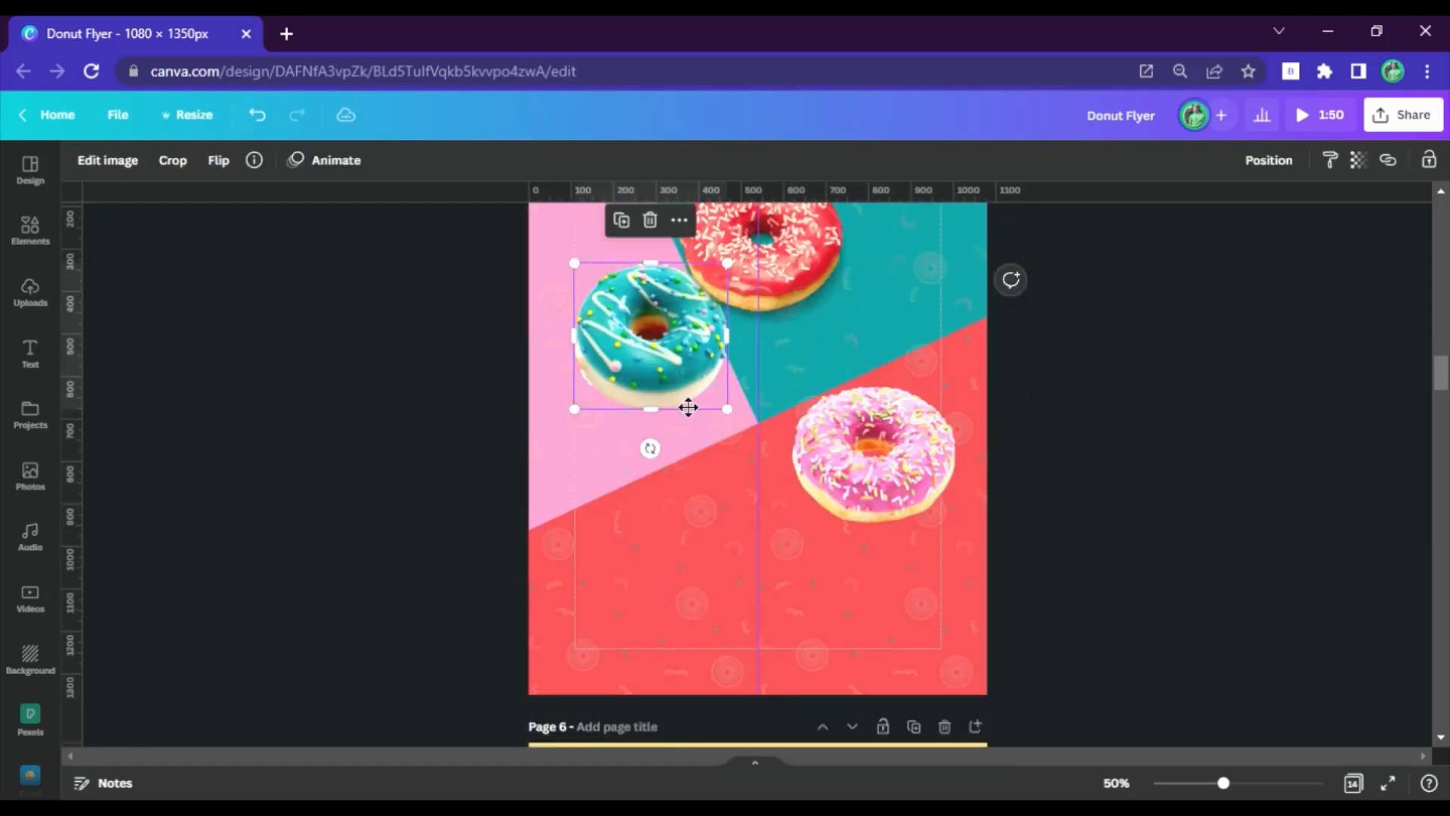
left_click_drag(686, 407, 686, 432)
left_click(795, 269)
left_click(1140, 315)
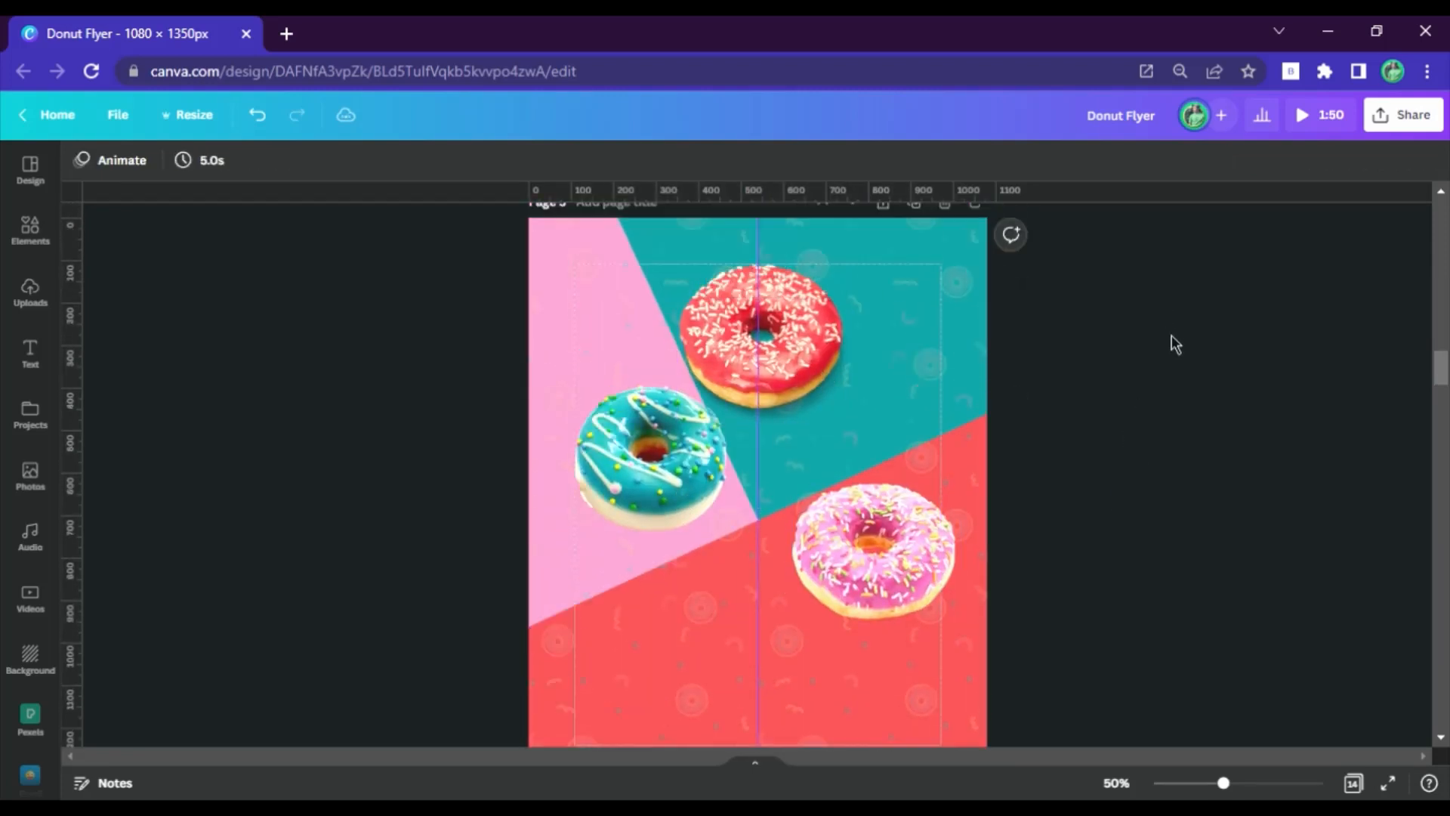
Apply the Backdrop shadow effect to the teal donut.
scroll(1171, 344, "up", 10)
left_click(673, 584)
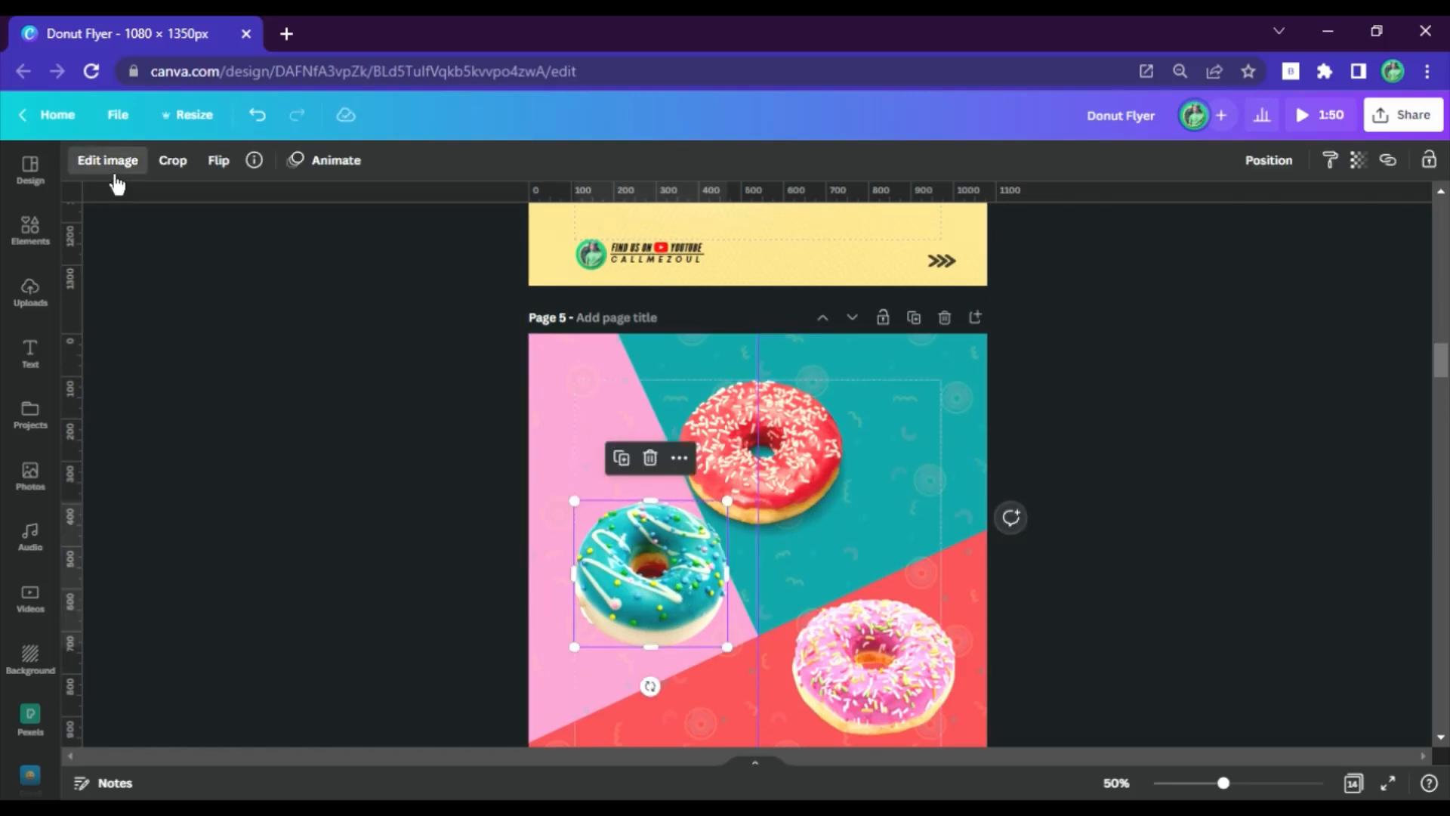
left_click(109, 160)
scroll(157, 352, "down", 10)
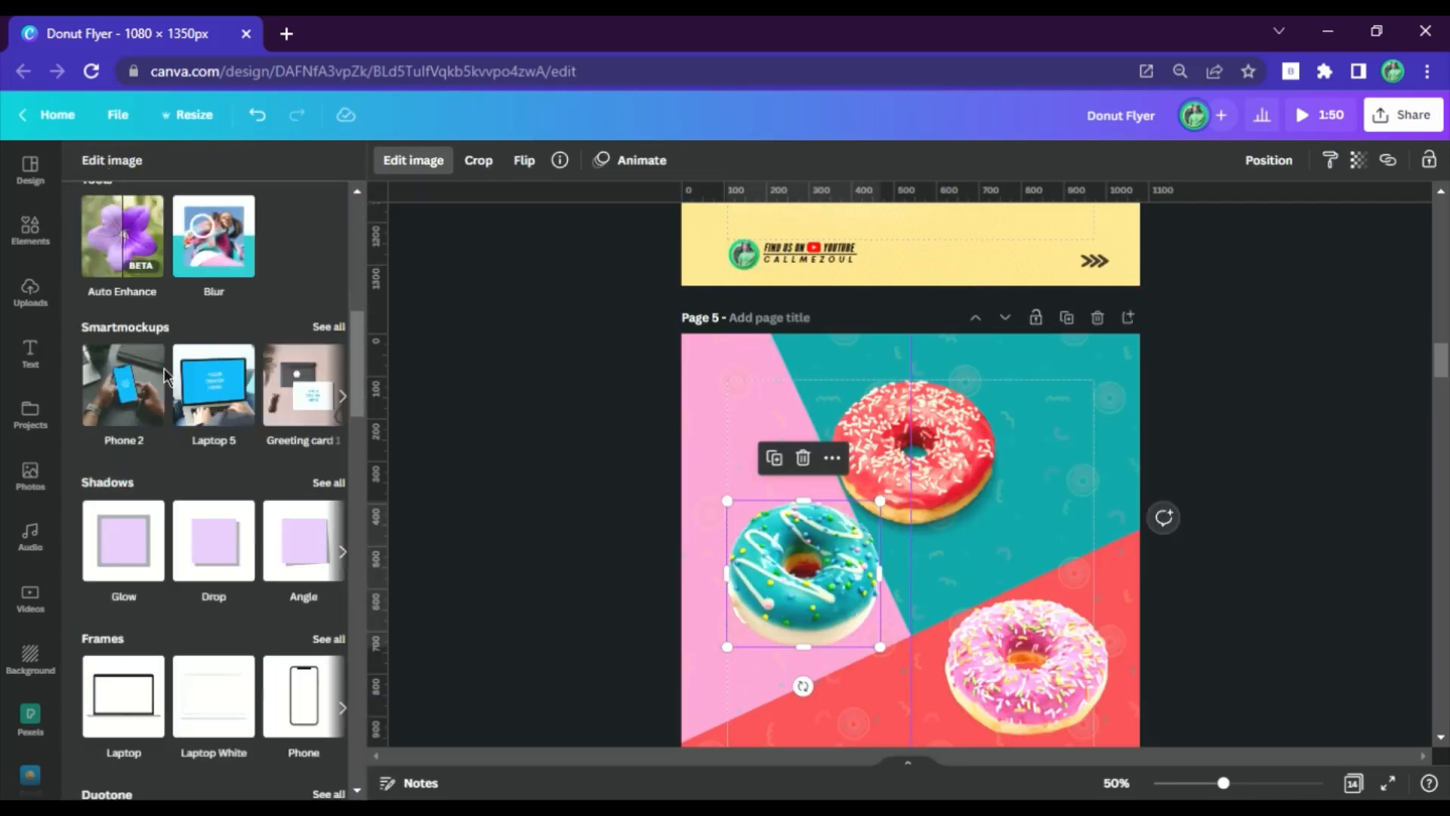
left_click(329, 292)
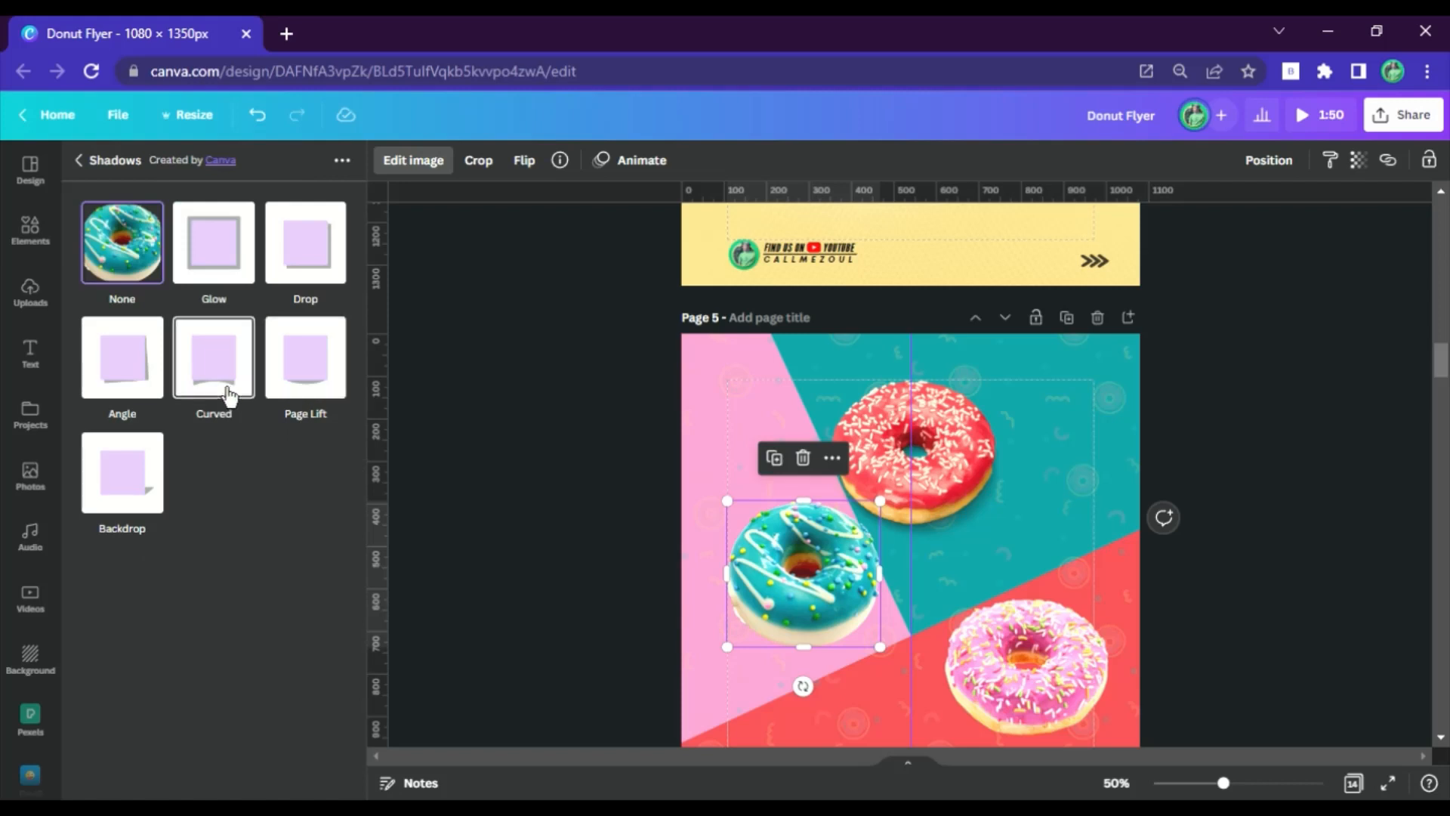
left_click(153, 499)
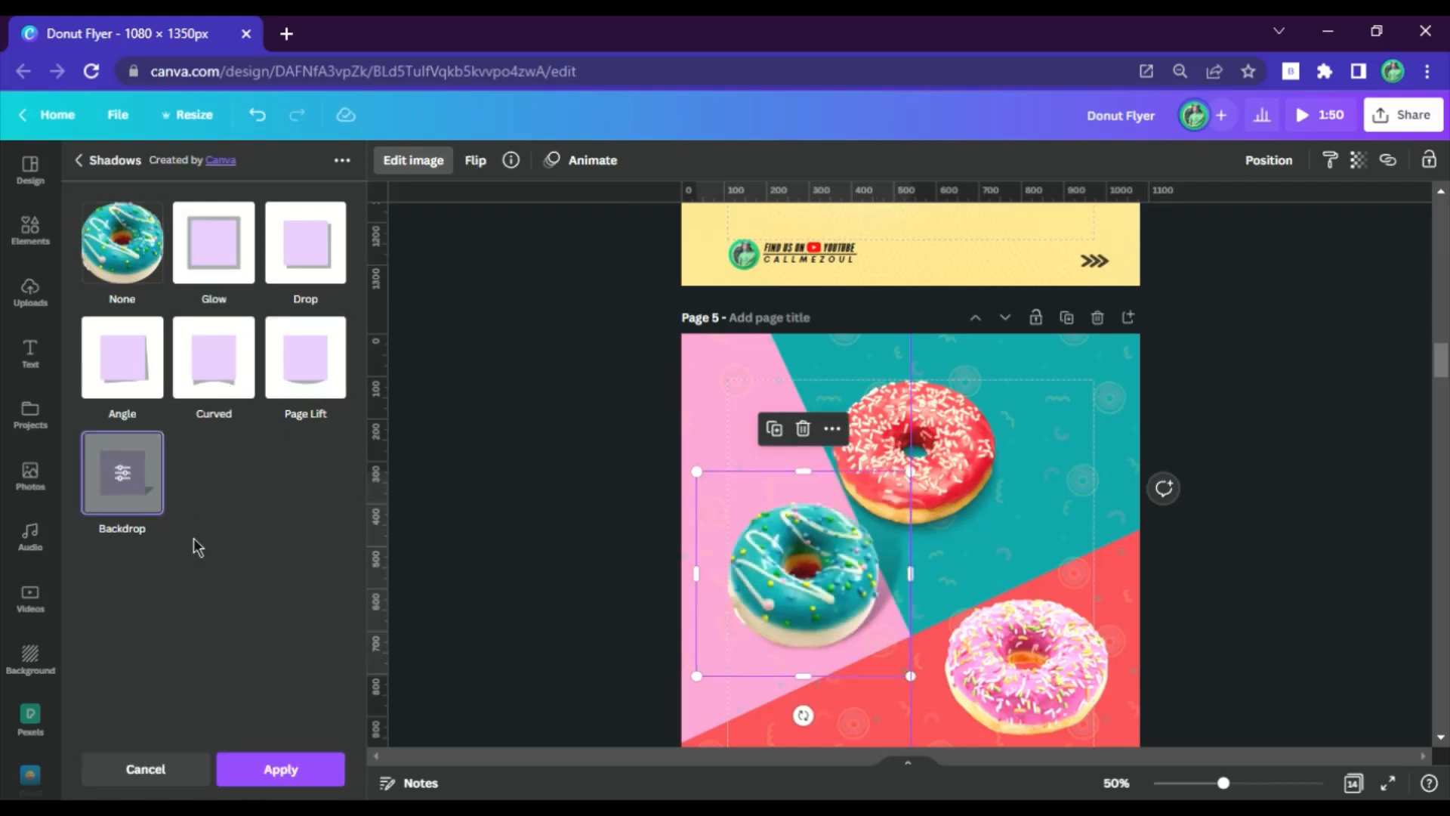
left_click(292, 778)
Apply the Backdrop shadow effect to the red donut.
left_click(968, 461)
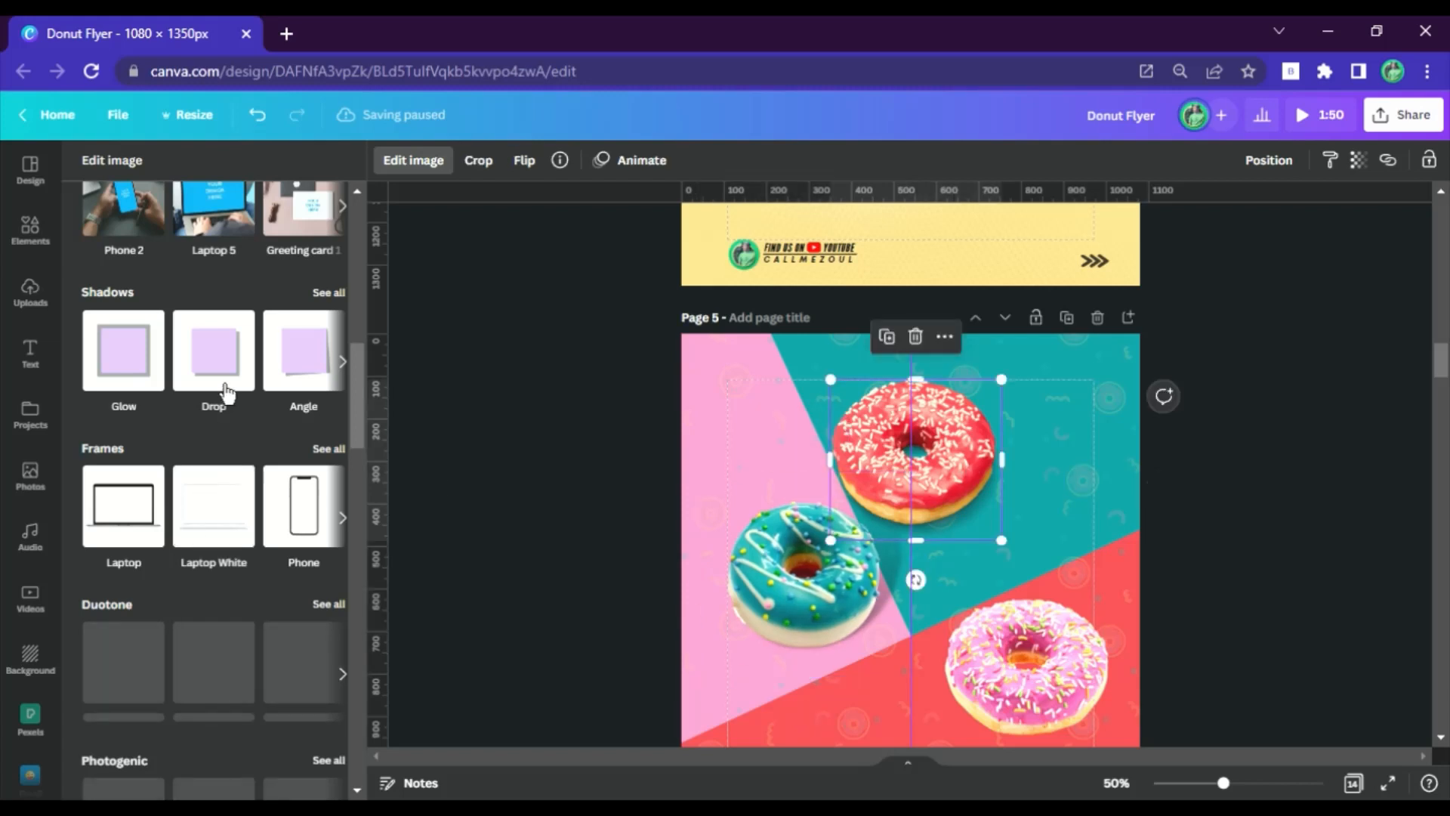
left_click(329, 293)
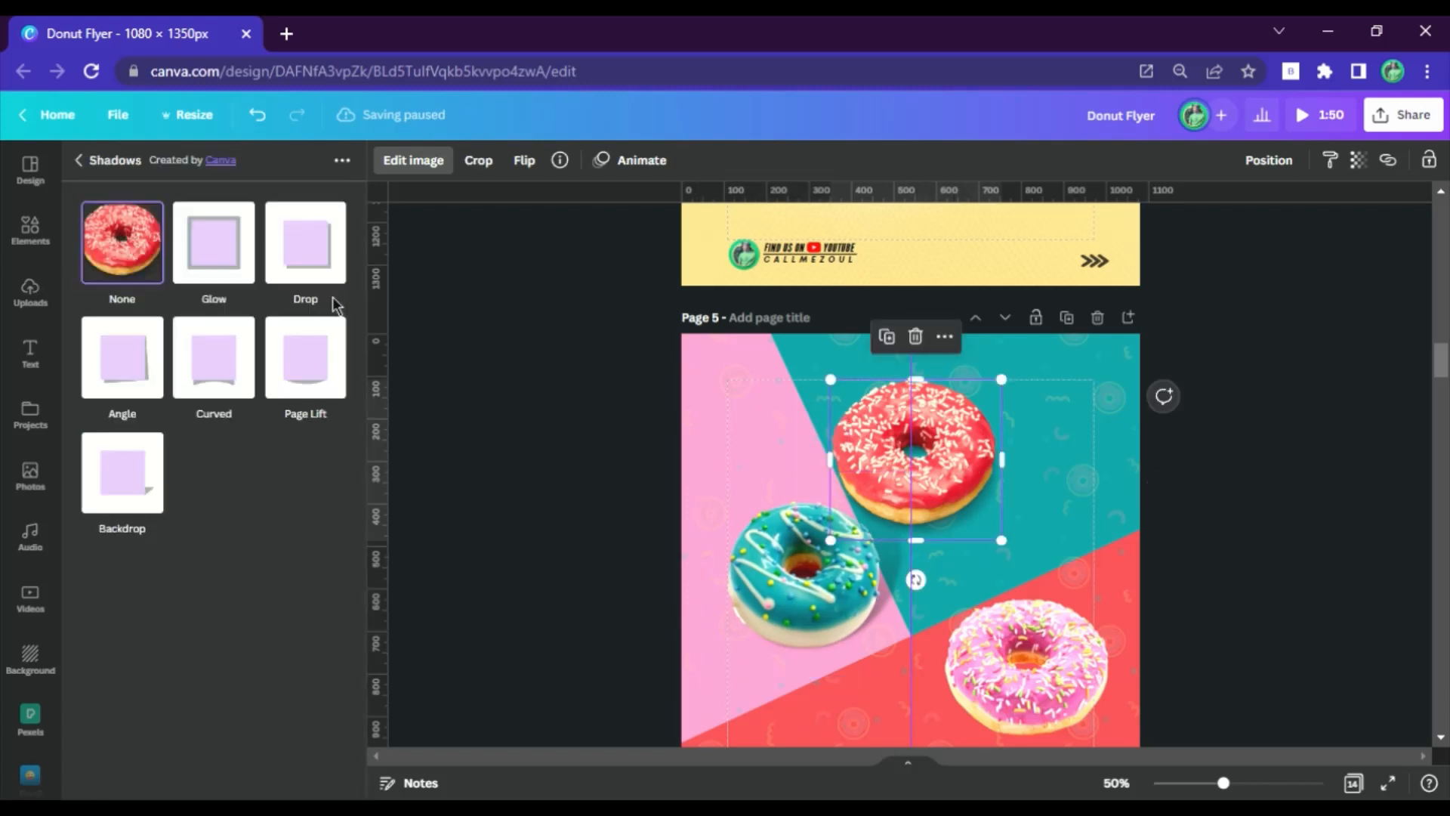
left_click(144, 501)
left_click(294, 768)
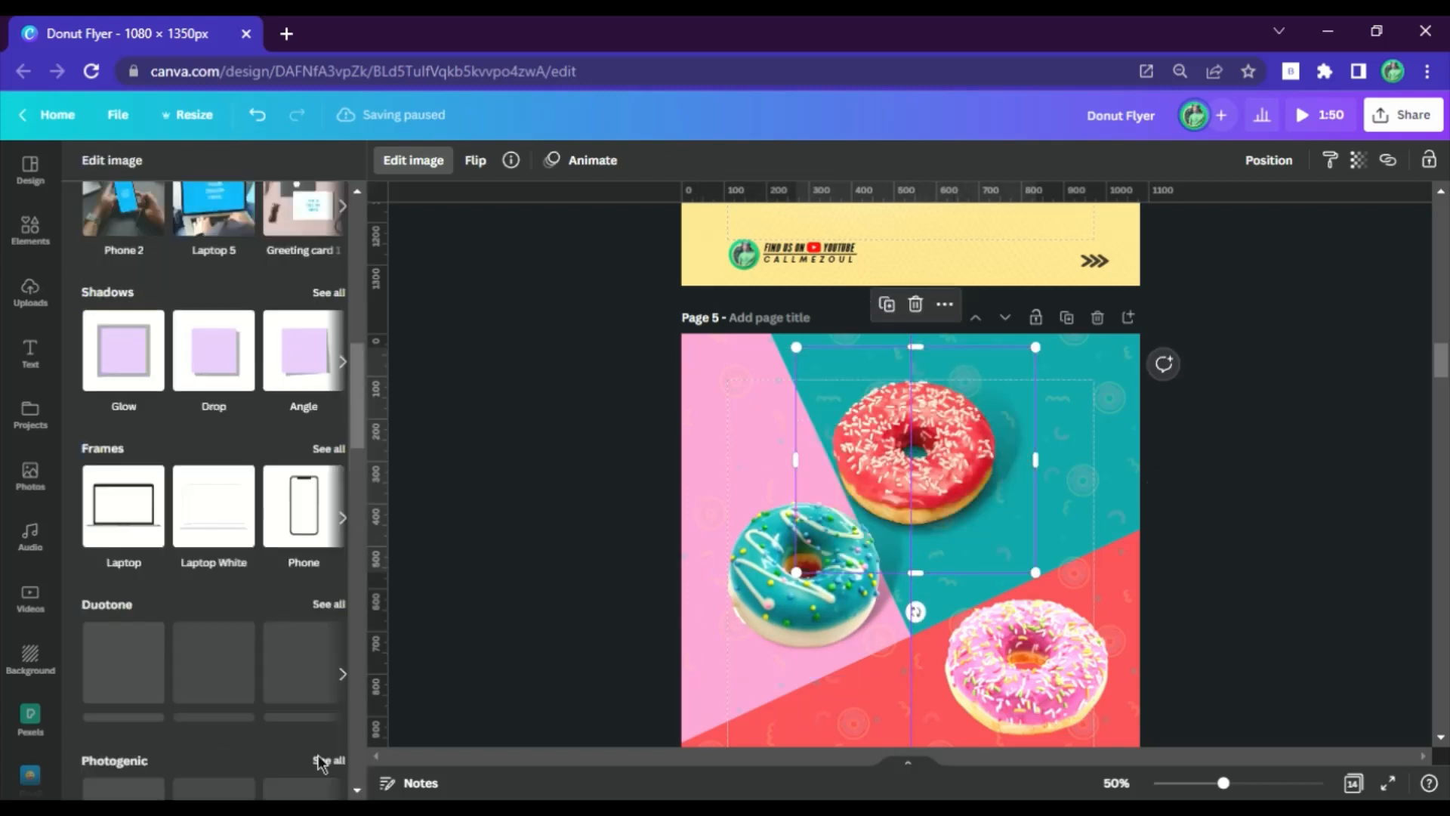
Apply the Backdrop shadow effect to the pink donut.
left_click(1041, 680)
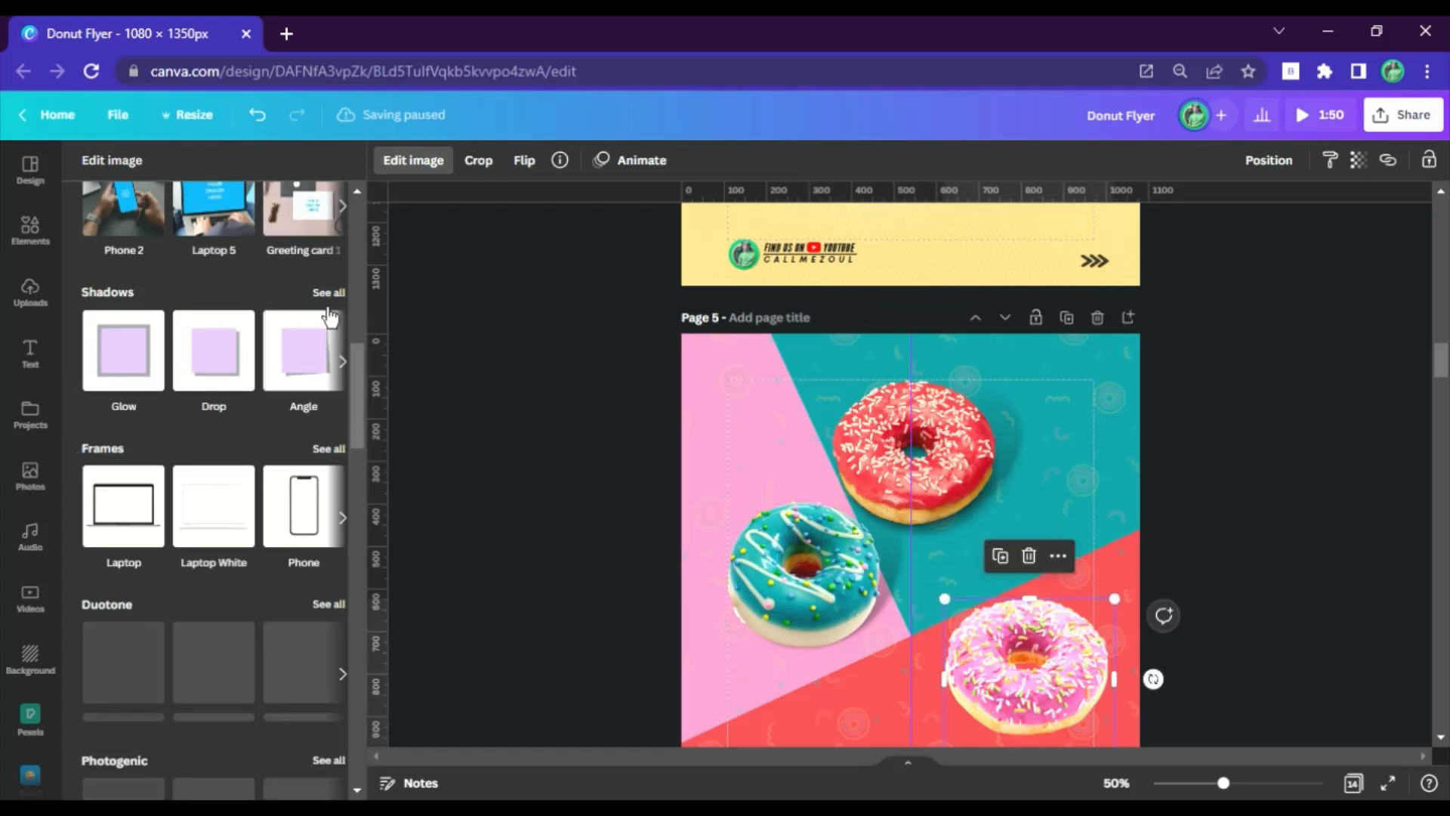
left_click(329, 293)
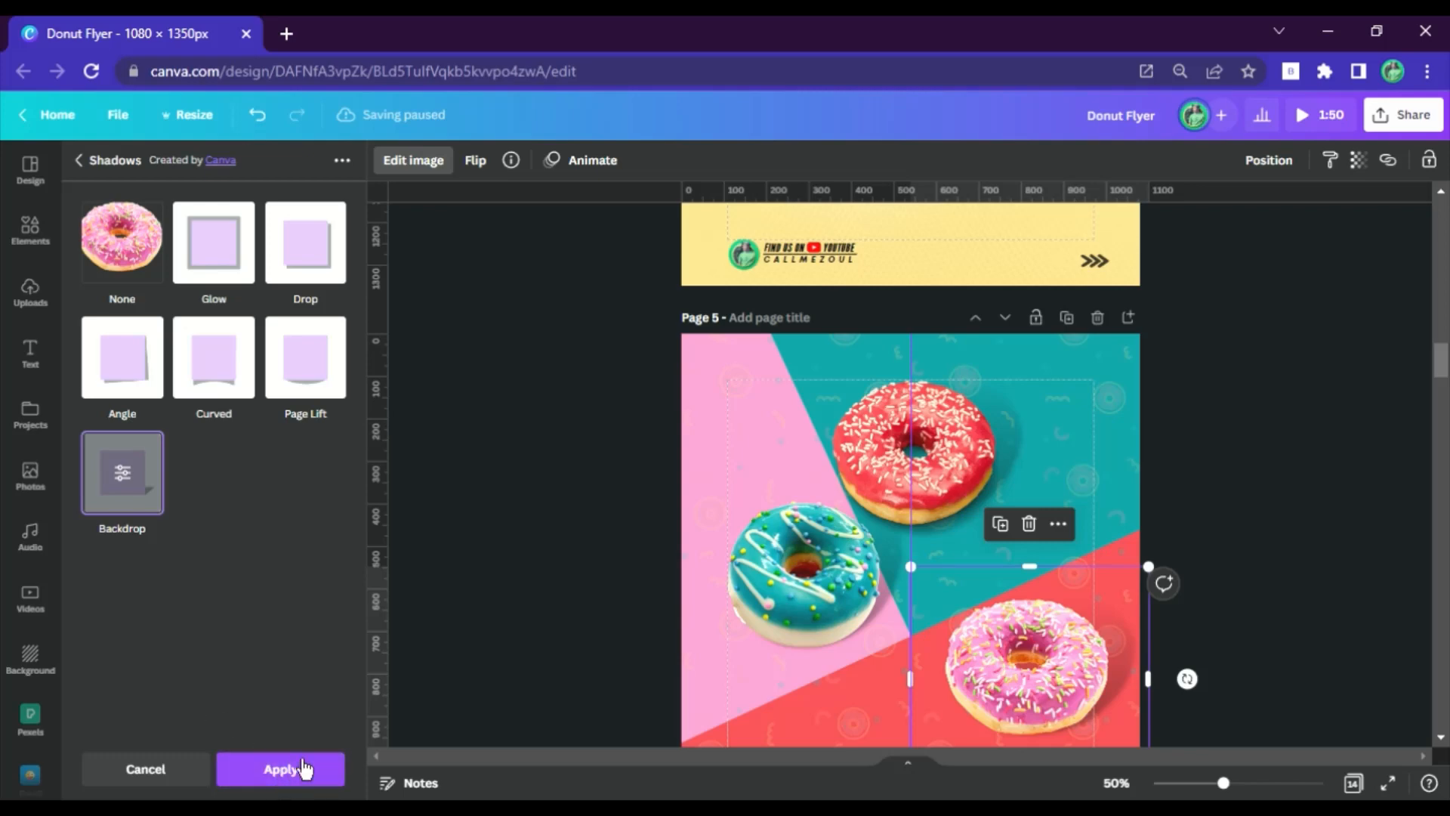
left_click(304, 768)
left_click(1230, 353)
Nudge the pink and teal donuts to fine-tune the spacing of the arrangement.
scroll(1133, 378, "down", 3)
left_click(918, 451)
mouse_move(908, 464)
left_mouse_down()
mouse_move(873, 466)
mouse_move(896, 476)
left_mouse_up()
left_click_drag(653, 358, 661, 381)
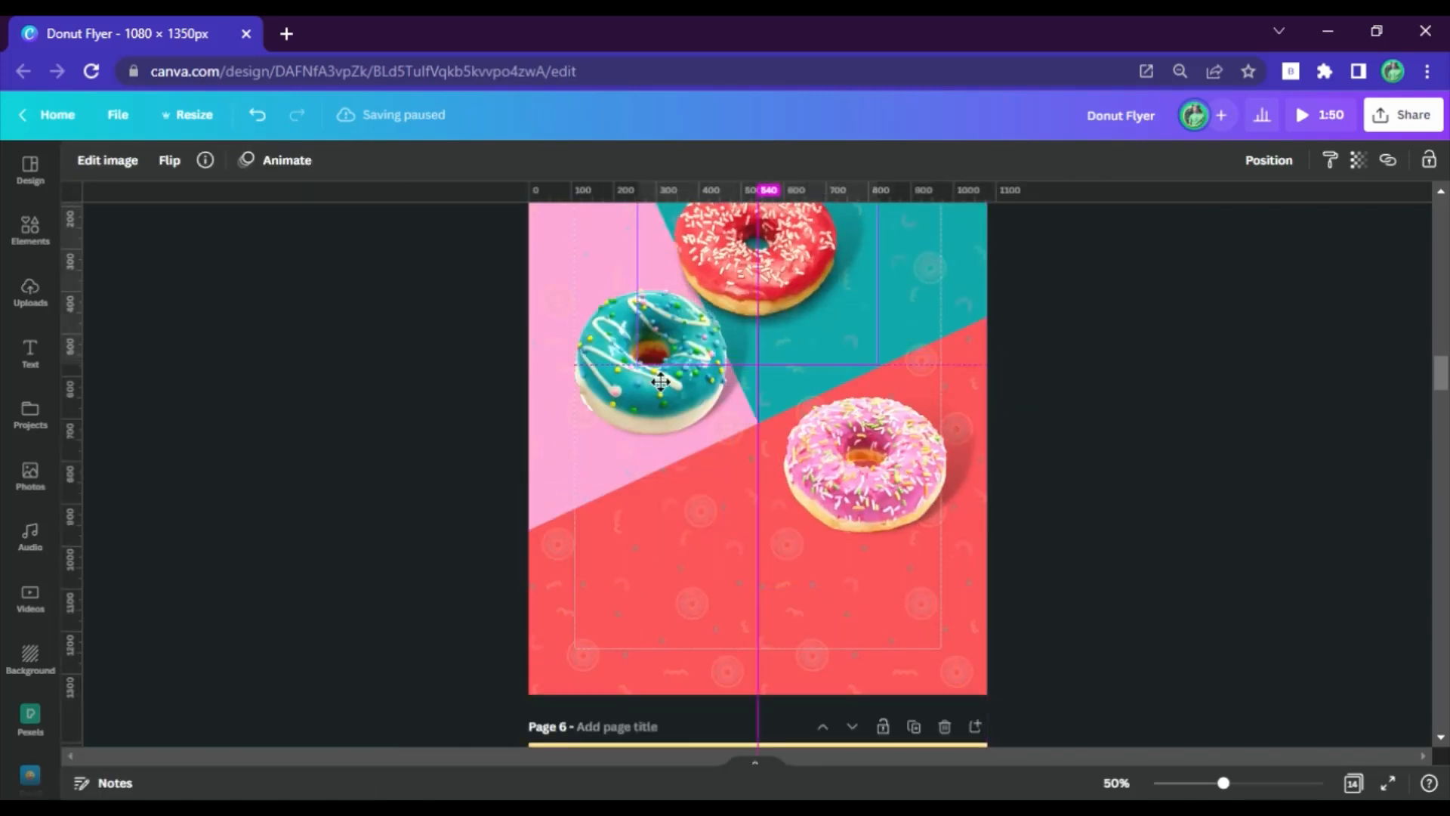
left_click(1139, 333)
Check the finished flyer, then copy the SPECIAL OFFER text from the assets page and paste it onto page 5.
scroll(1075, 324, "up", 10)
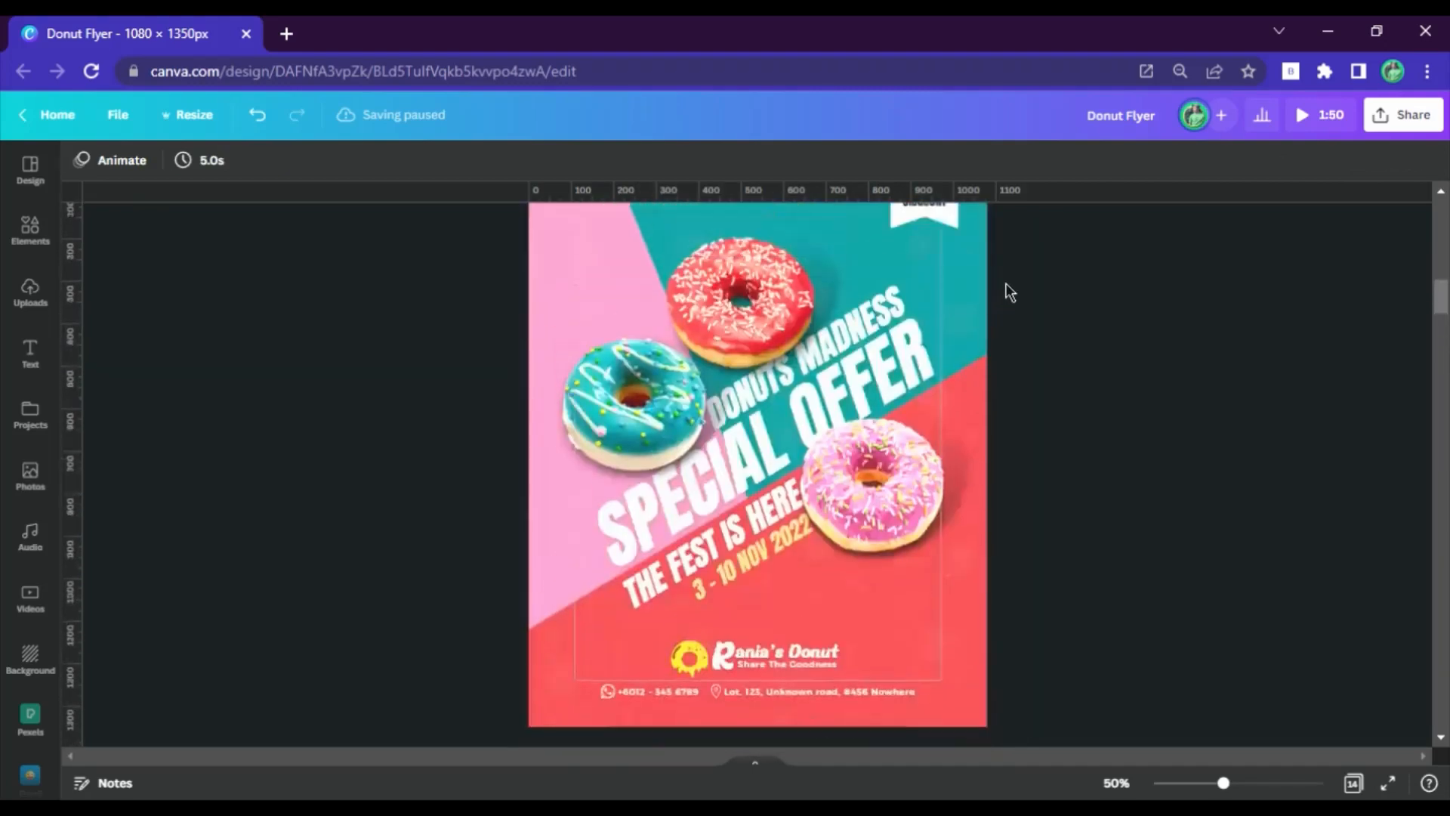
scroll(869, 362, "down", 9)
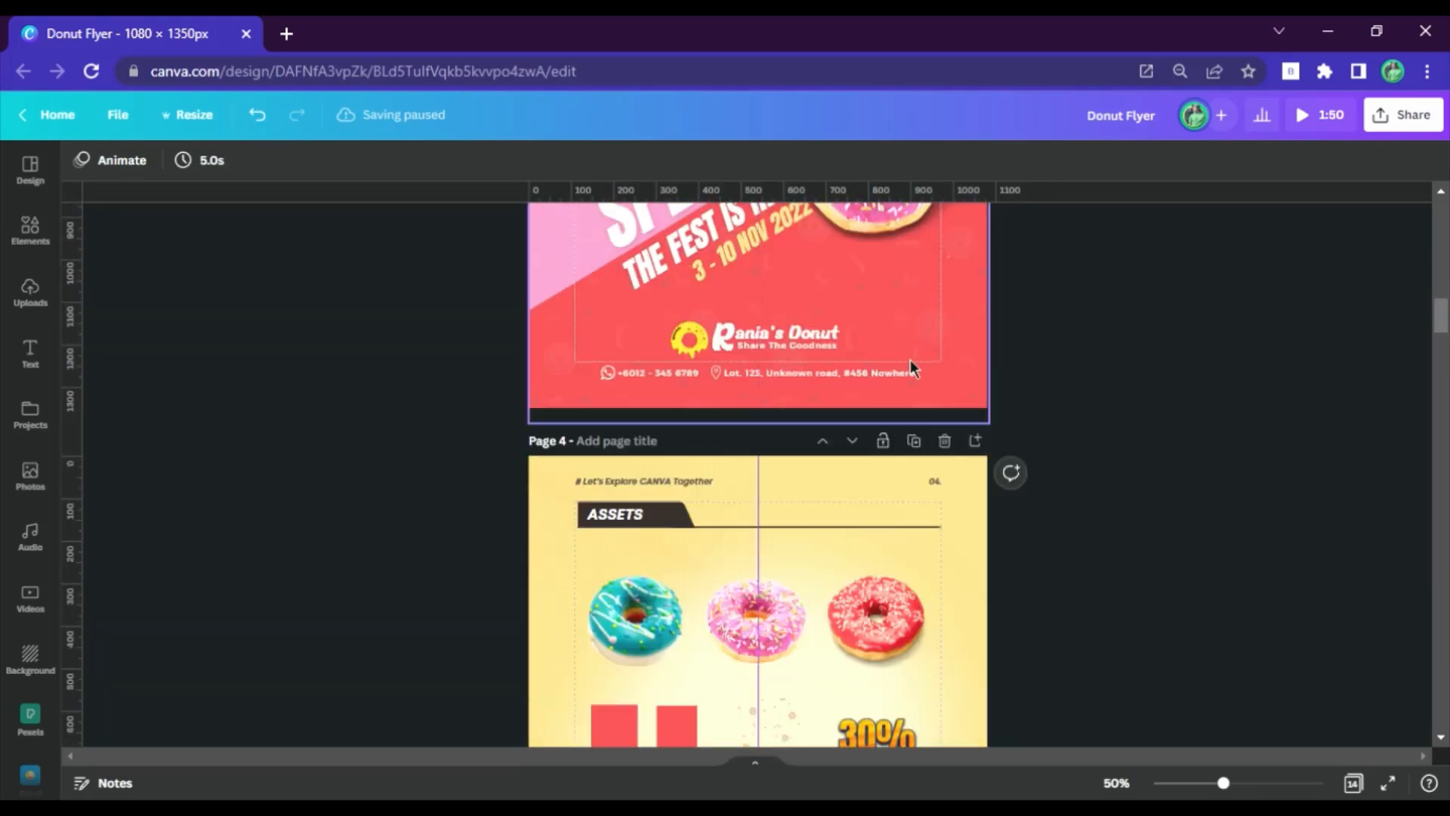
left_click(837, 424)
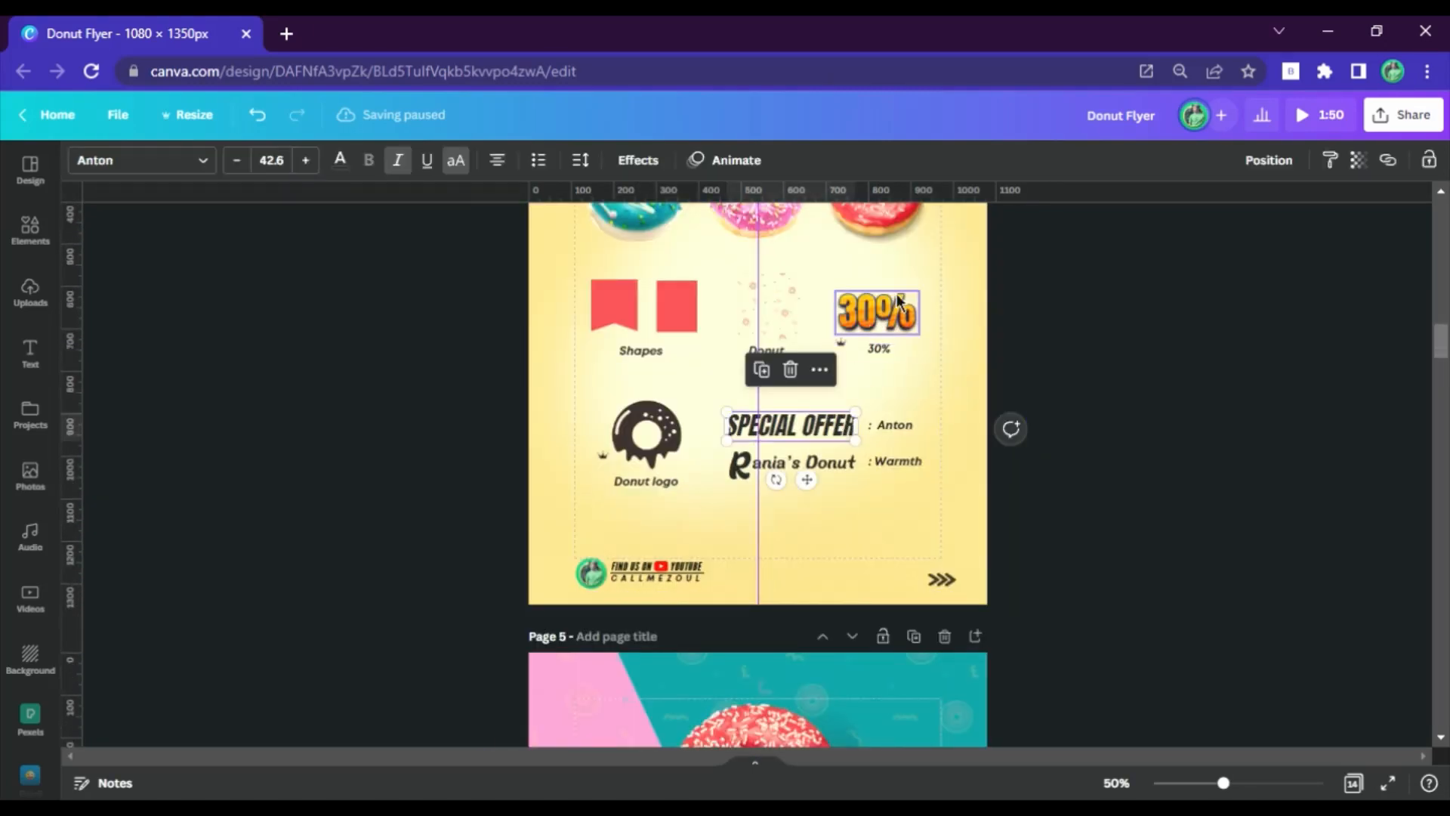
scroll(838, 416, "down", 2, "ctrl")
scroll(840, 411, "down", 5)
left_click(737, 546)
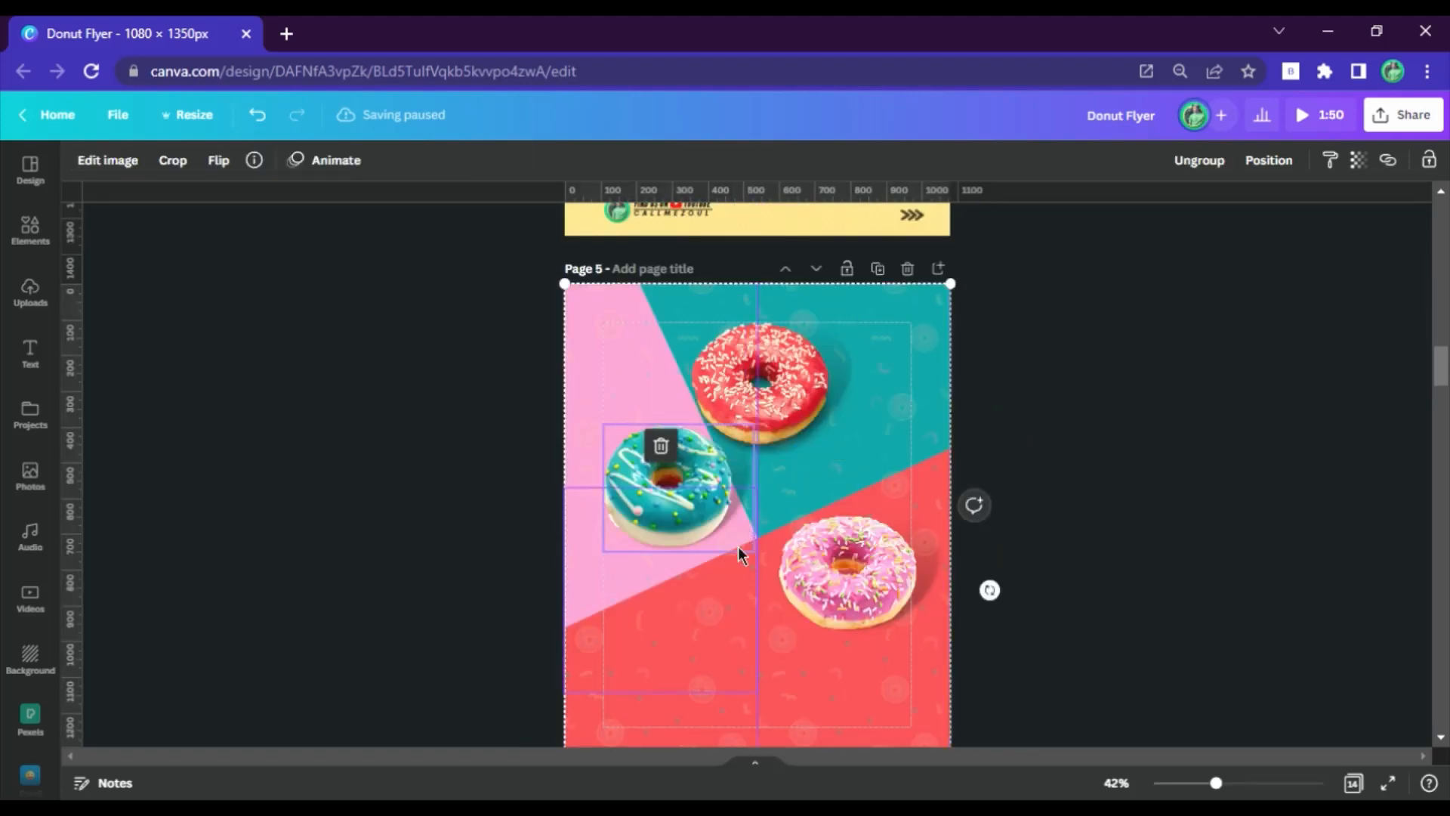
key("ctrl+v")
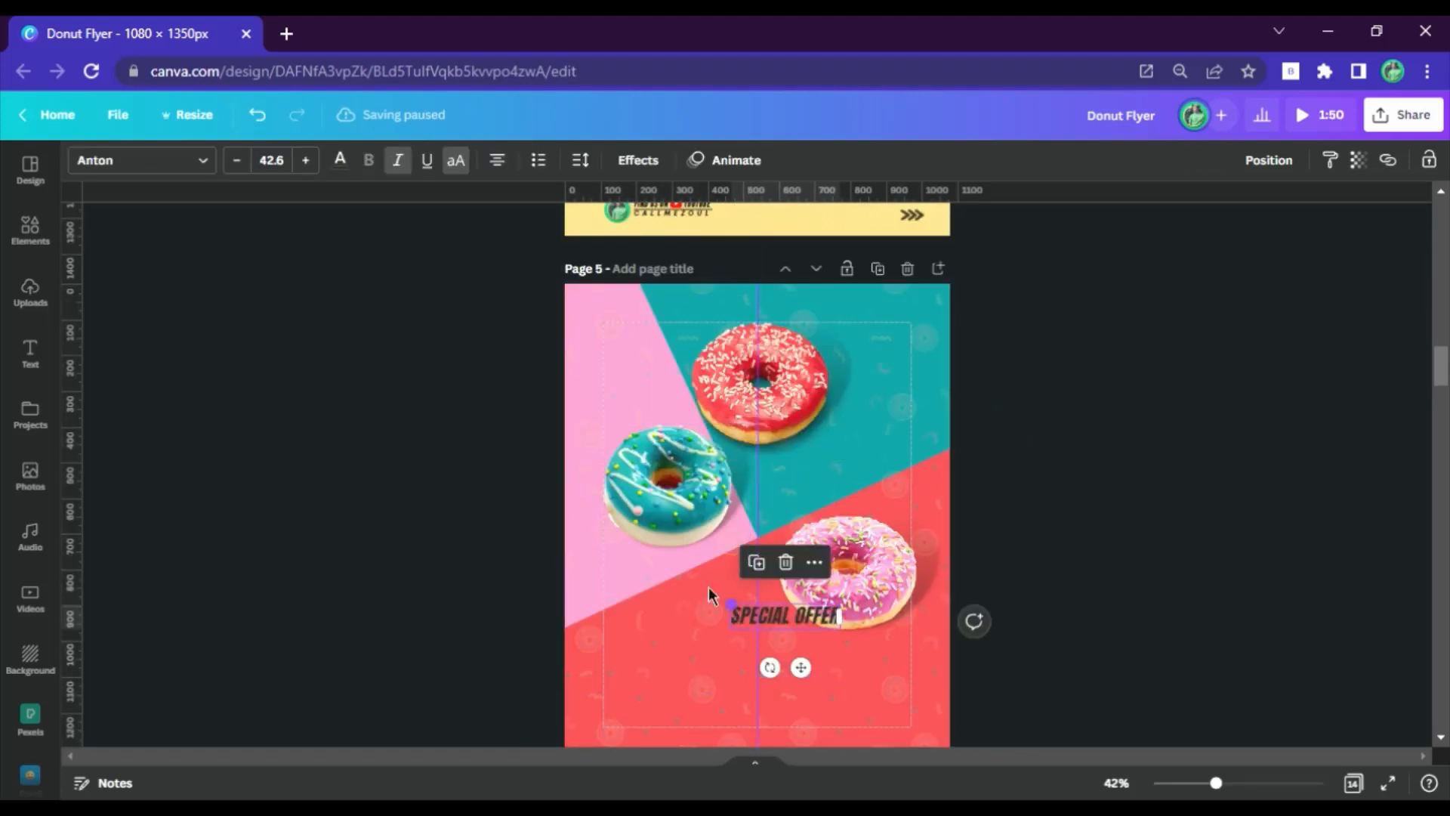
Color the SPECIAL OFFER text on page 5 white and enlarge it to about font size 71.7.
left_click(352, 162)
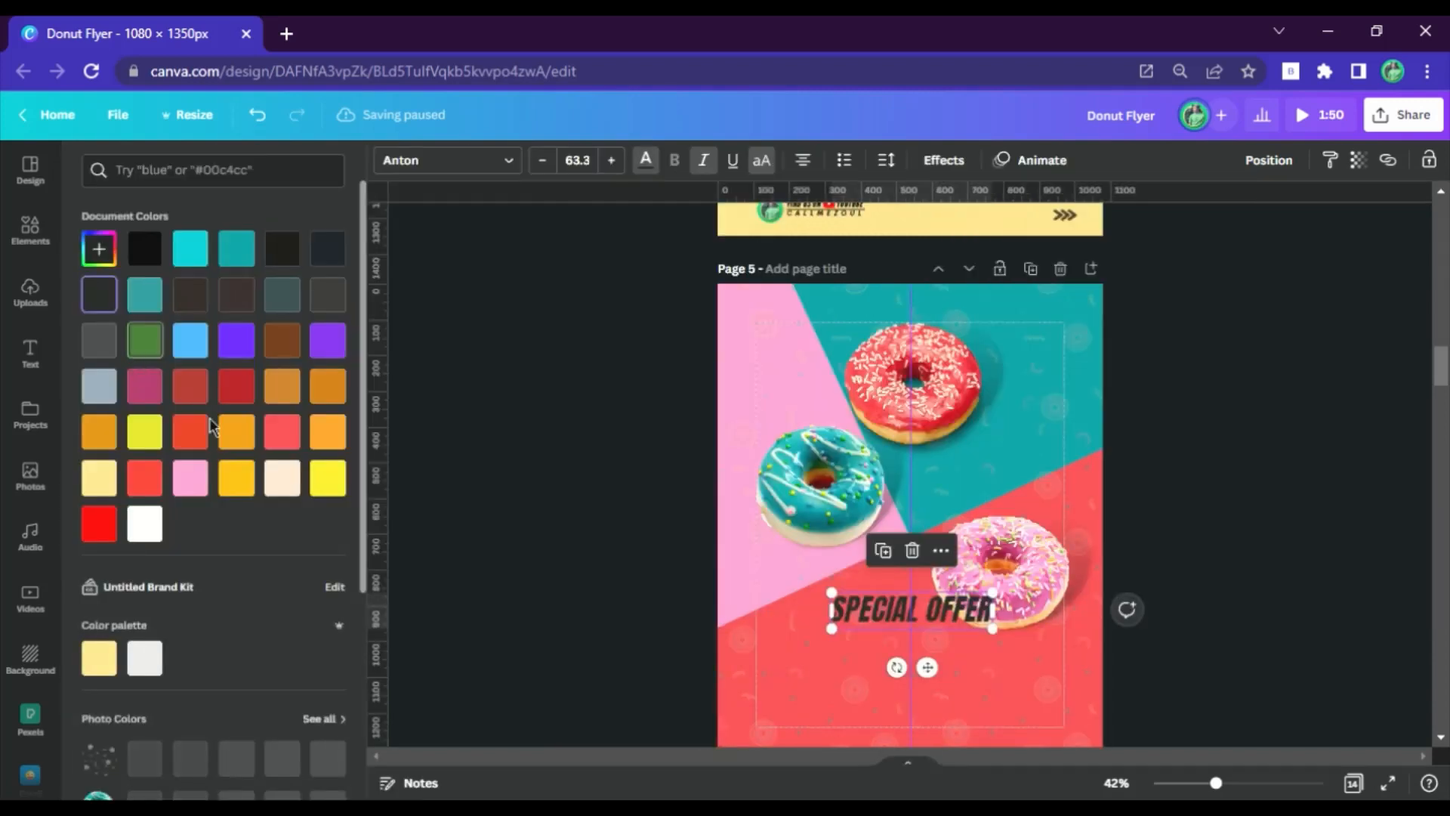
left_click(144, 523)
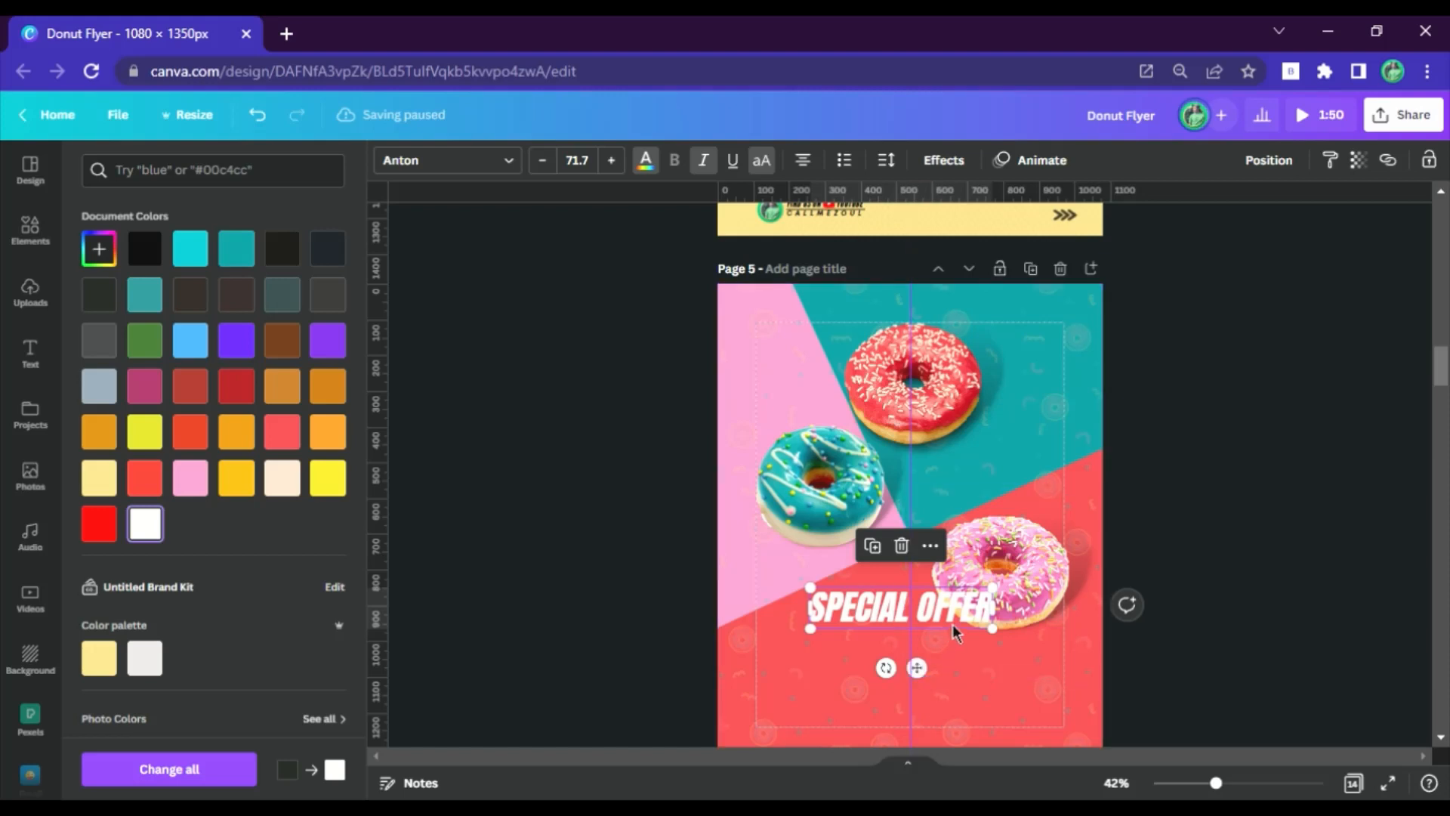
Enlarge the SPECIAL OFFER text to font size 102 and tilt it to sit along the red shape's diagonal edge between the donuts.
left_click_drag(1005, 640, 1070, 679)
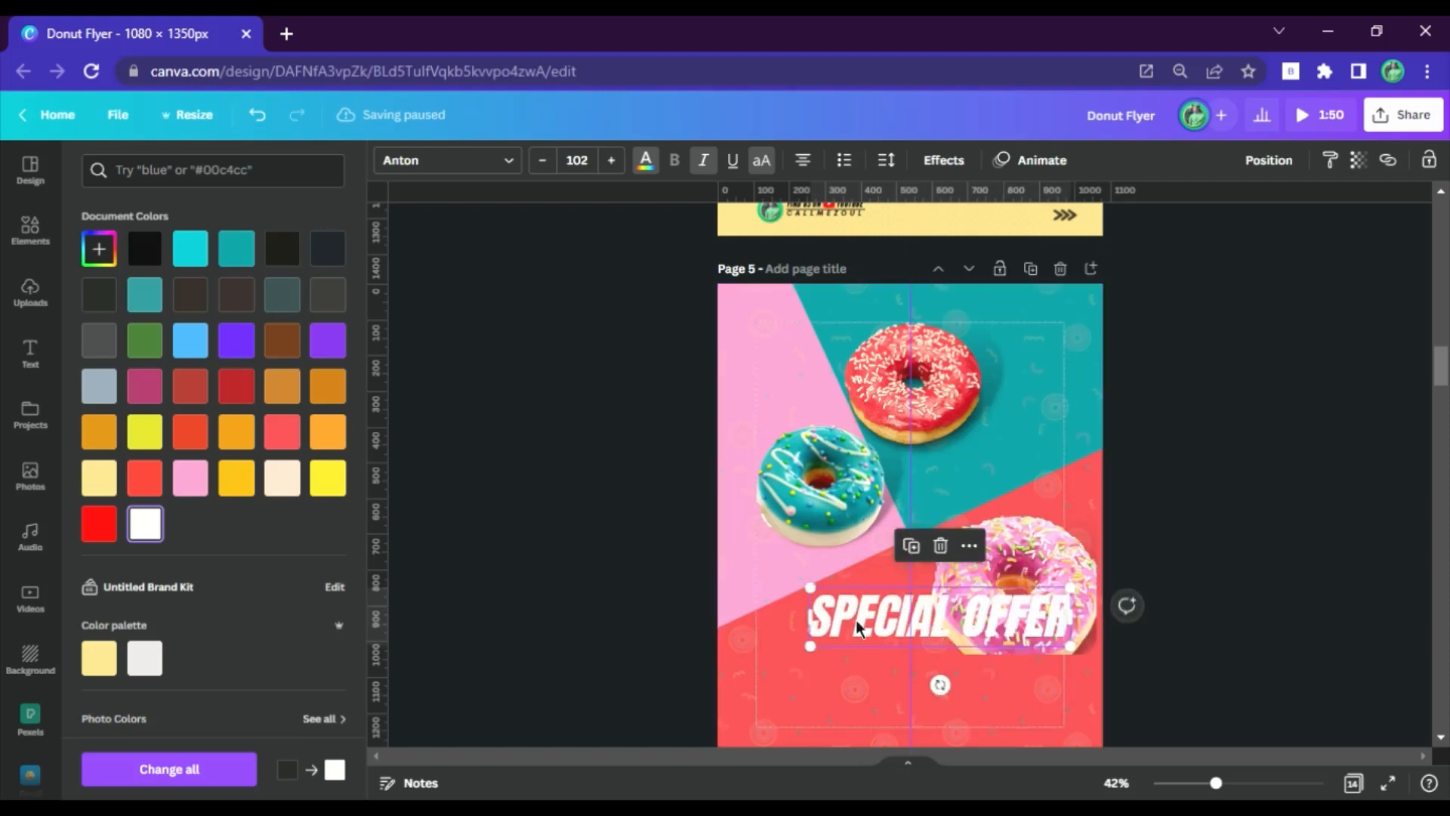
left_click_drag(913, 638, 881, 575)
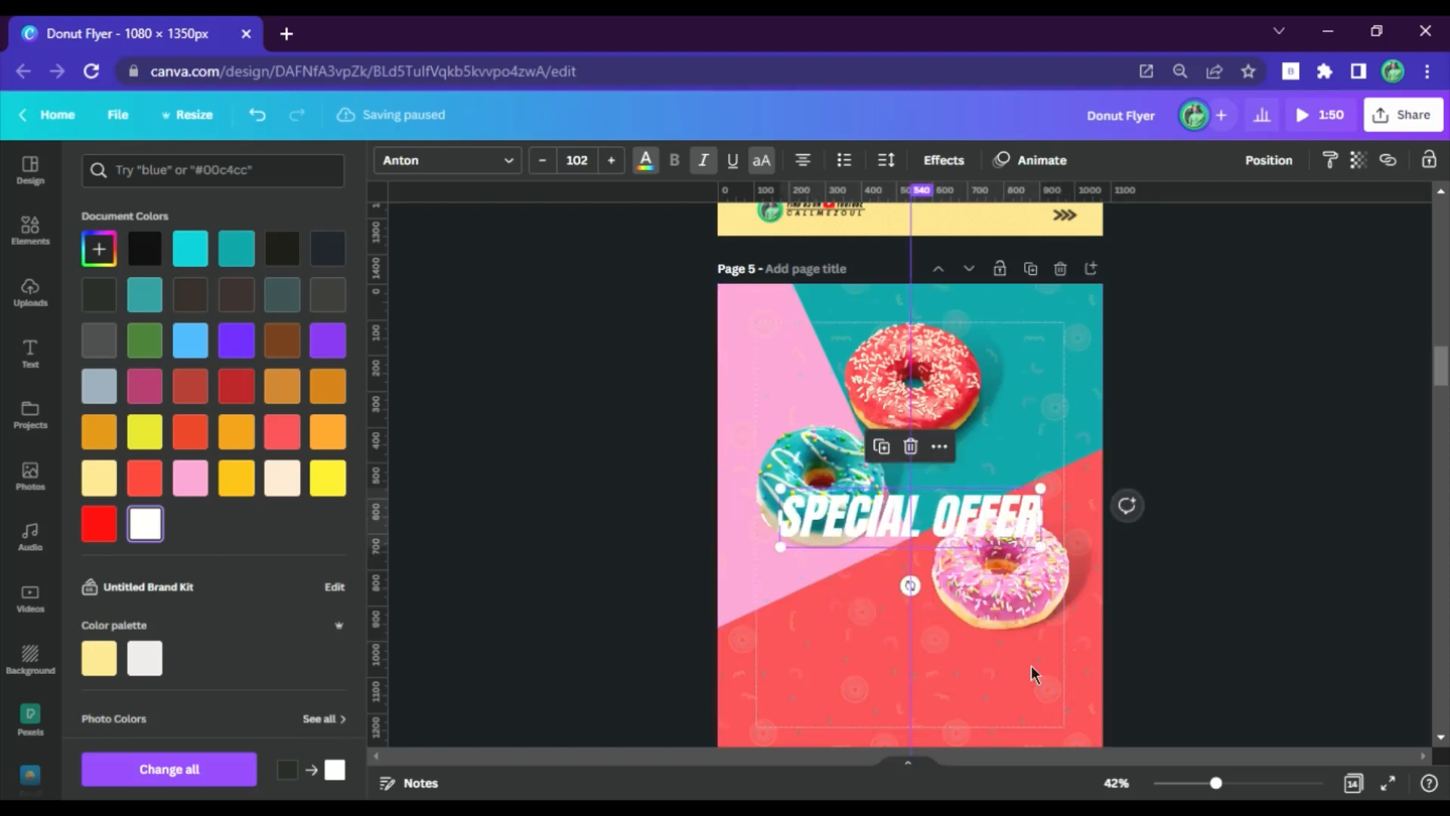
left_click(1116, 783)
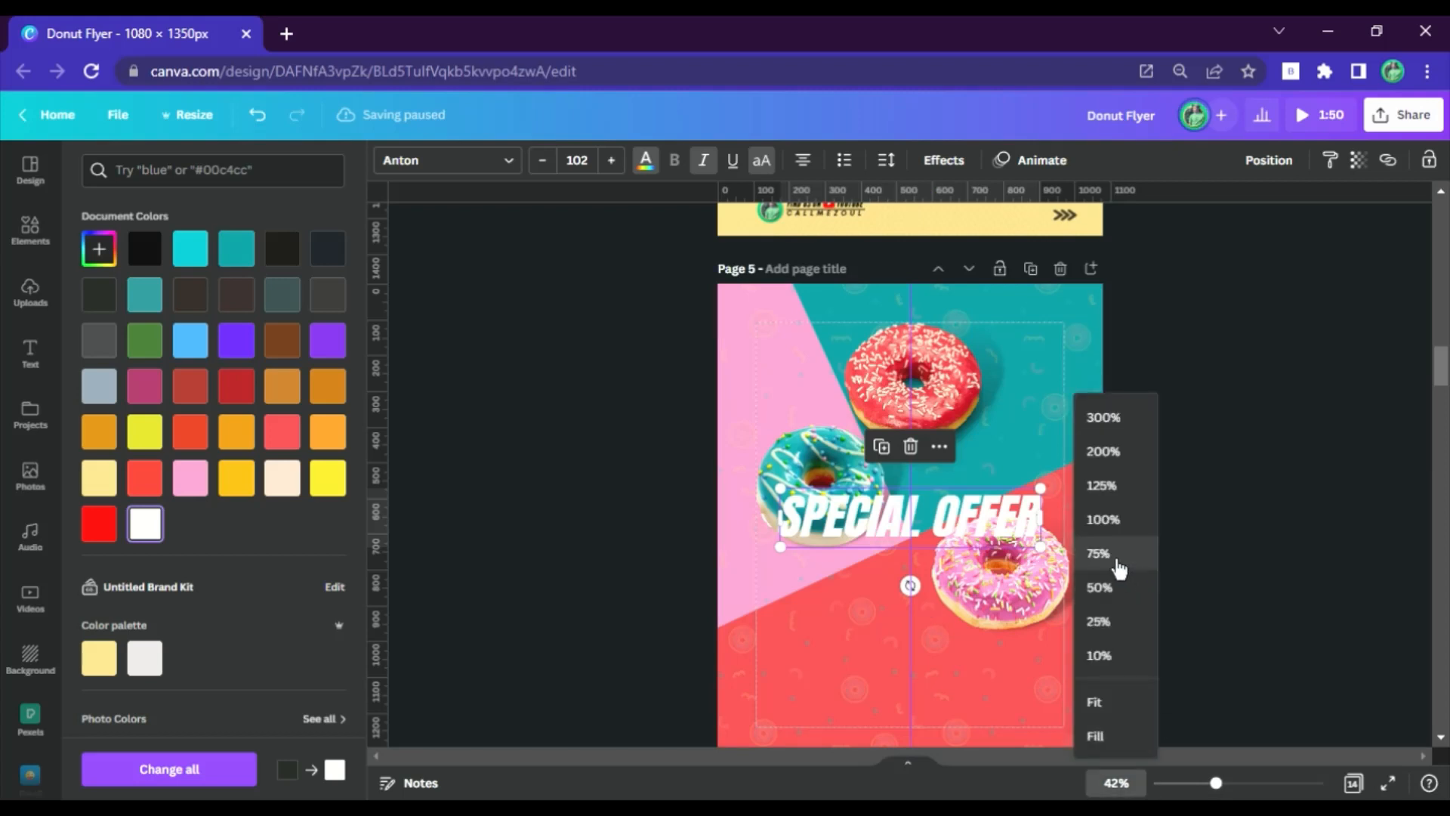
left_click(1103, 555)
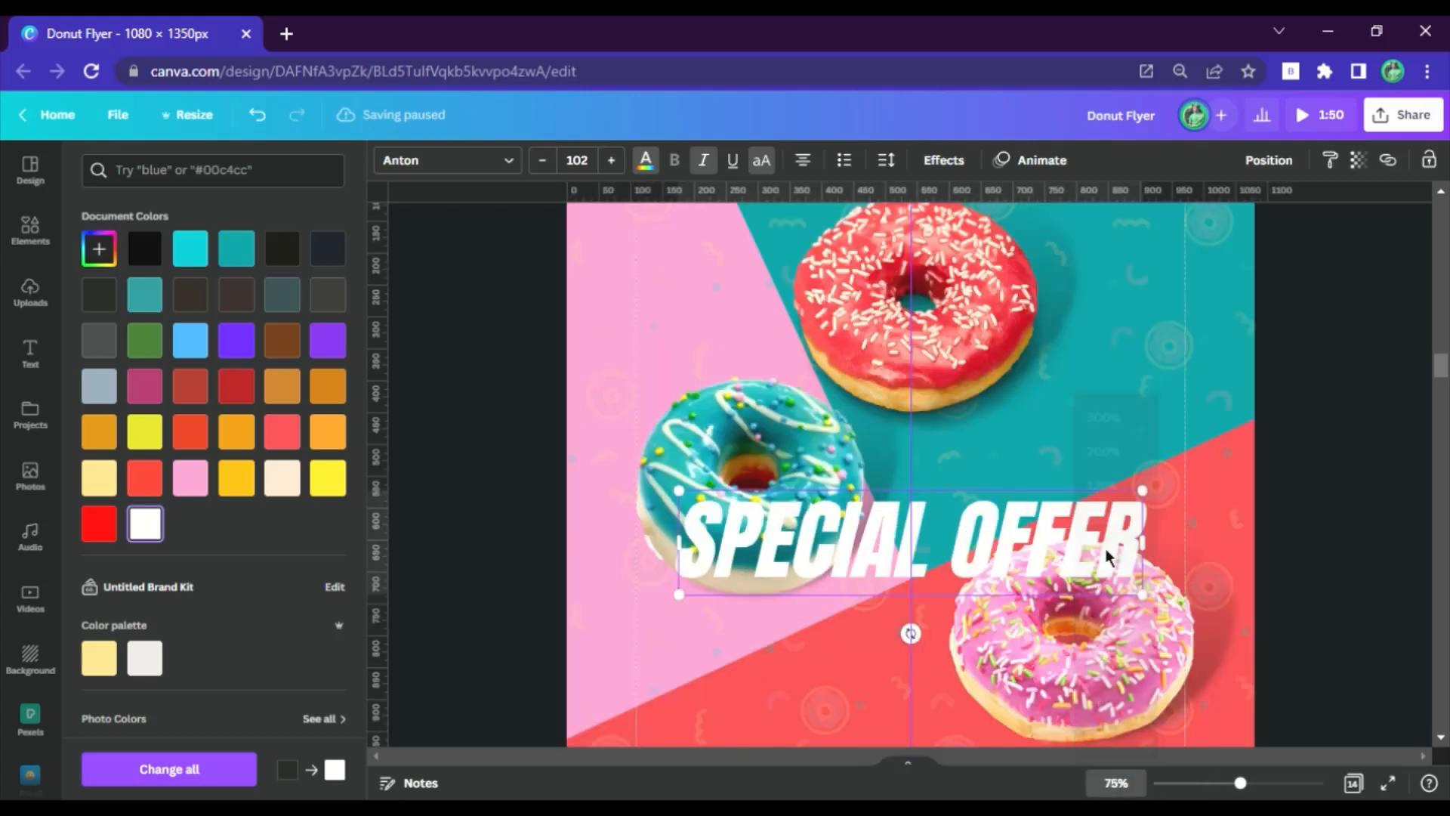
left_click(363, 468)
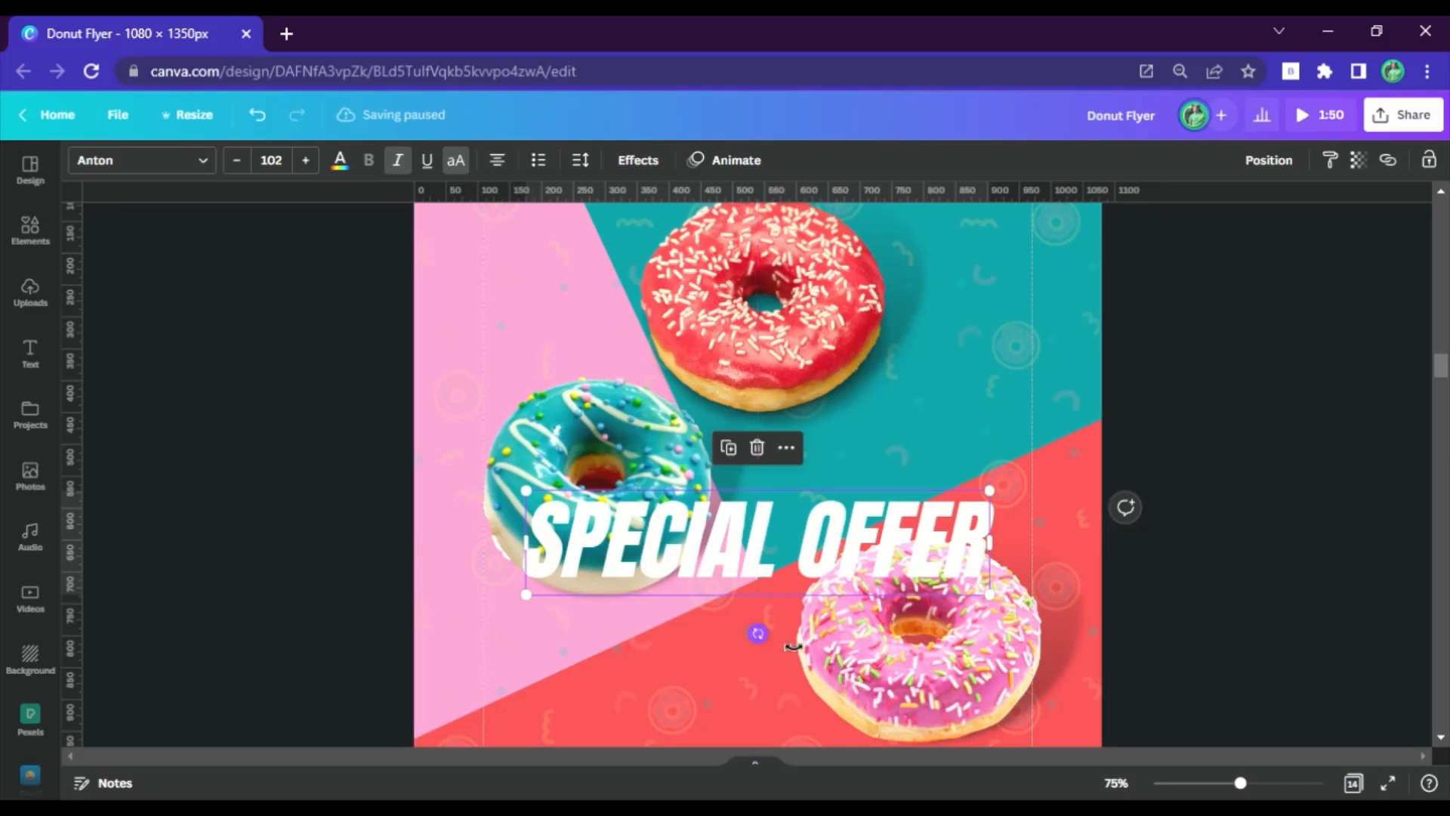
left_click_drag(792, 646, 812, 635)
left_click_drag(844, 535, 853, 519)
left_click(1254, 463)
Bring the teal donut in front of the SPECIAL OFFER text and move it slightly up and to the left.
scroll(876, 574, "up", 5)
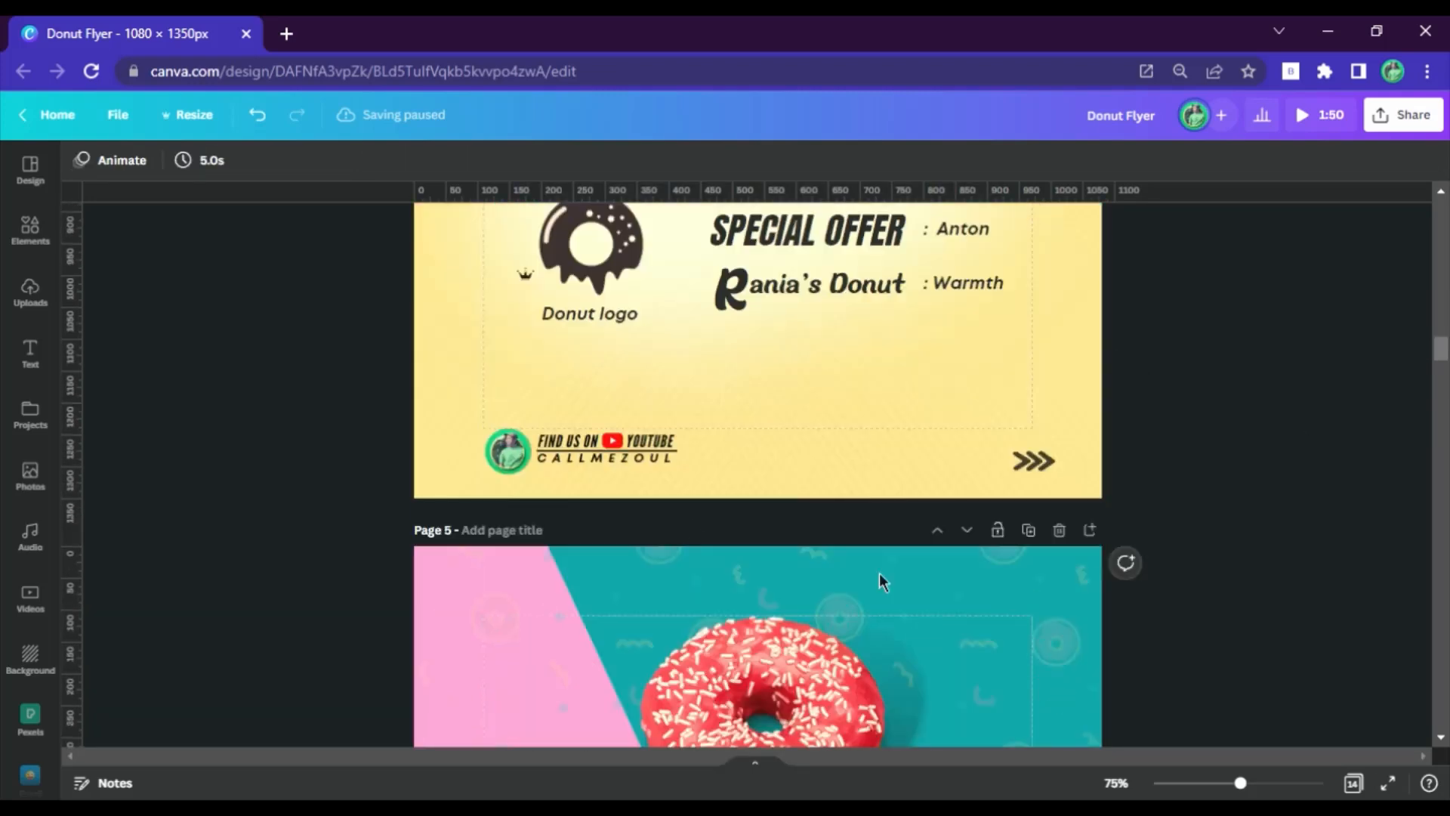
left_click(1115, 783)
left_click(1100, 587)
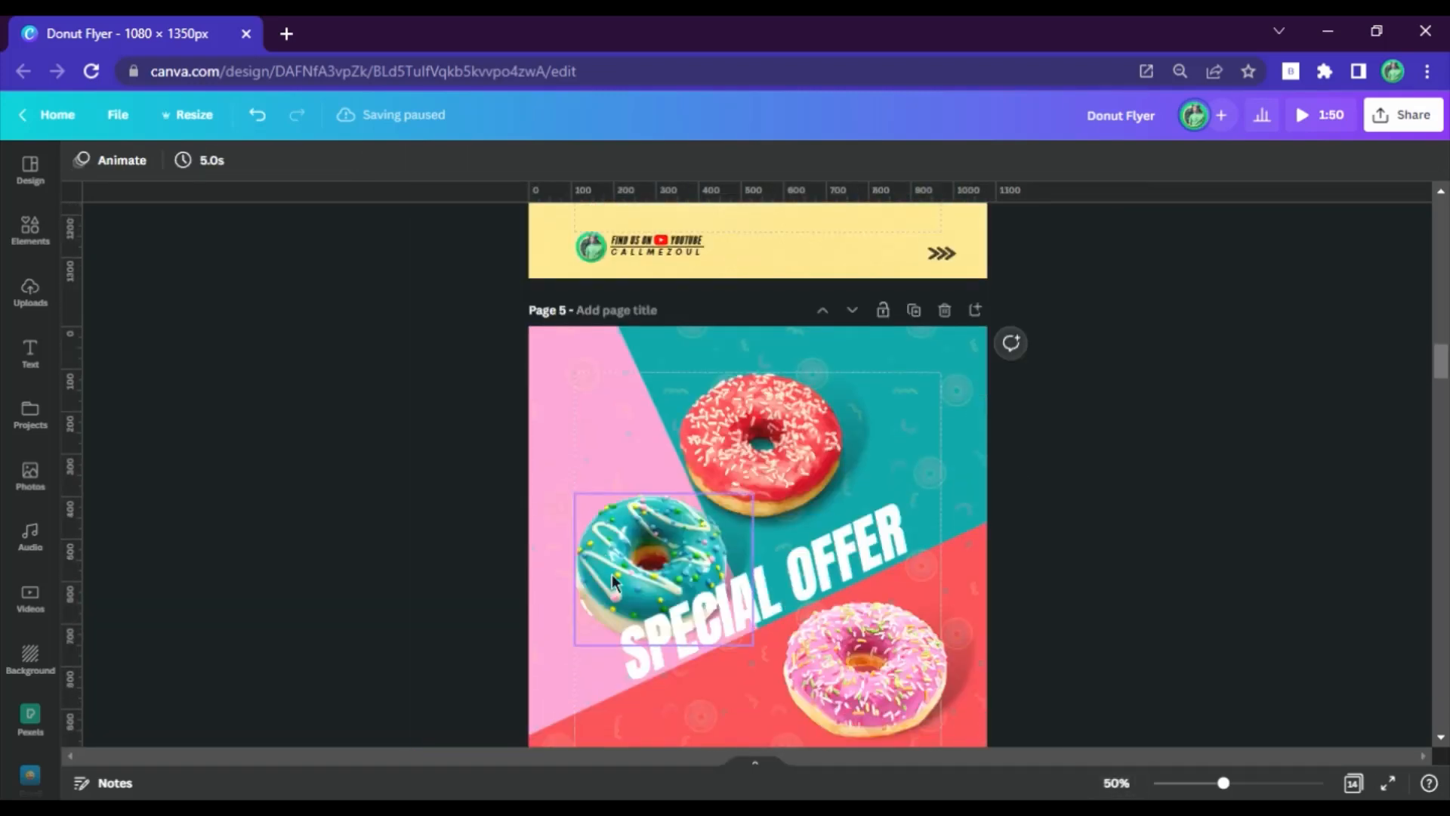
left_click(650, 566)
left_click(1062, 259)
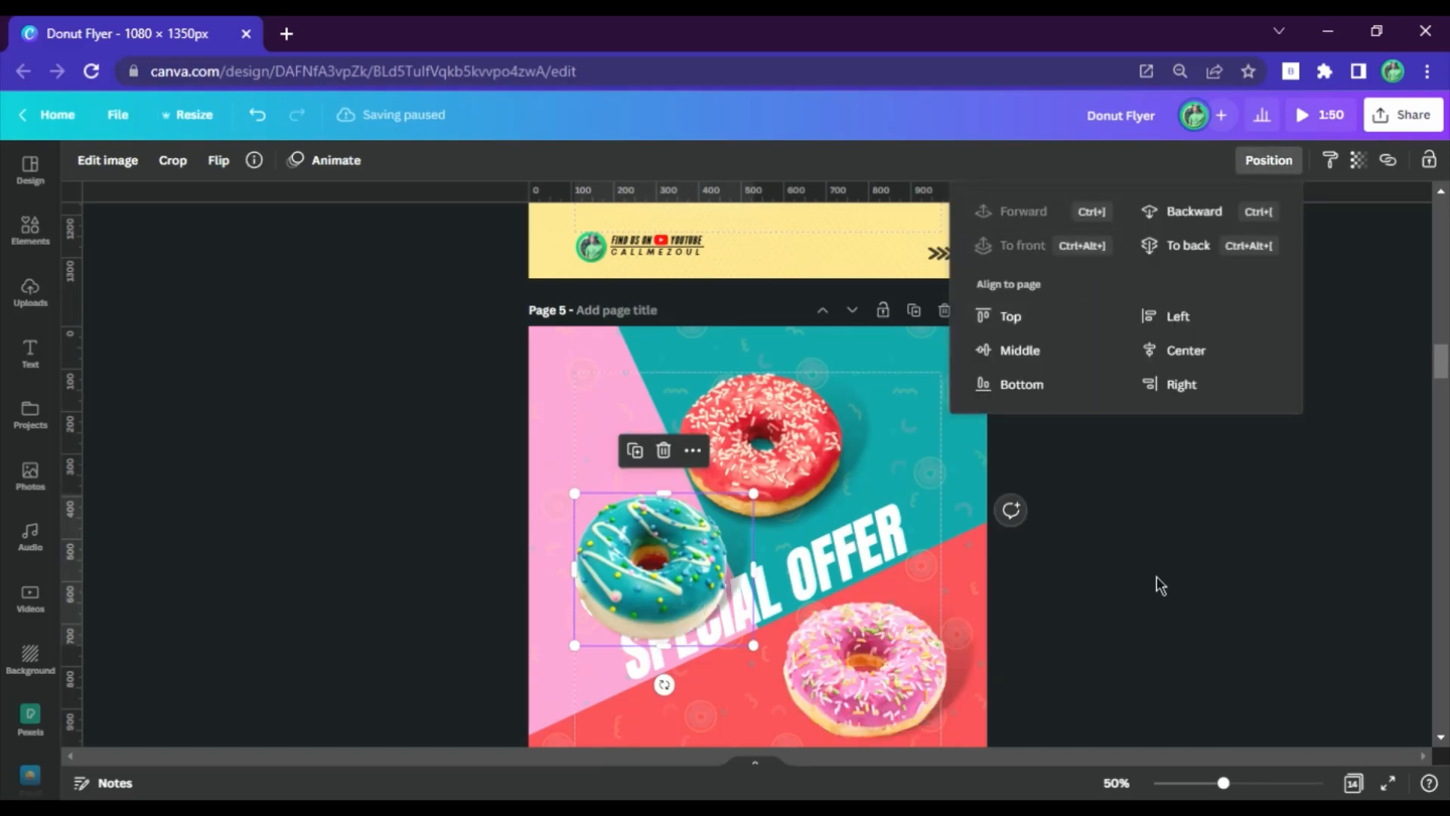
left_click(1159, 582)
left_click(635, 549)
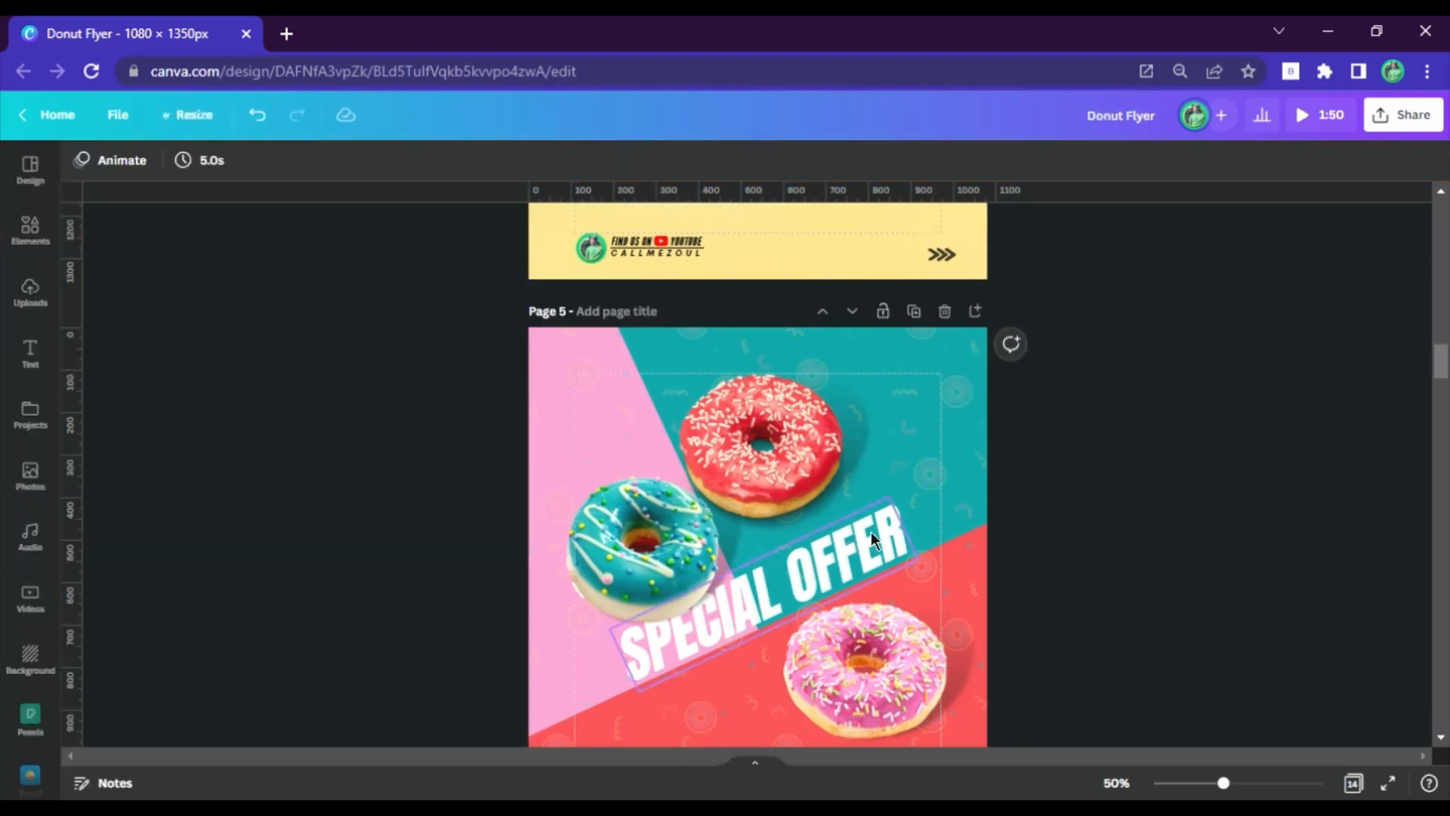
left_click(890, 548)
scroll(936, 537, "up", 6)
scroll(936, 530, "up", 6)
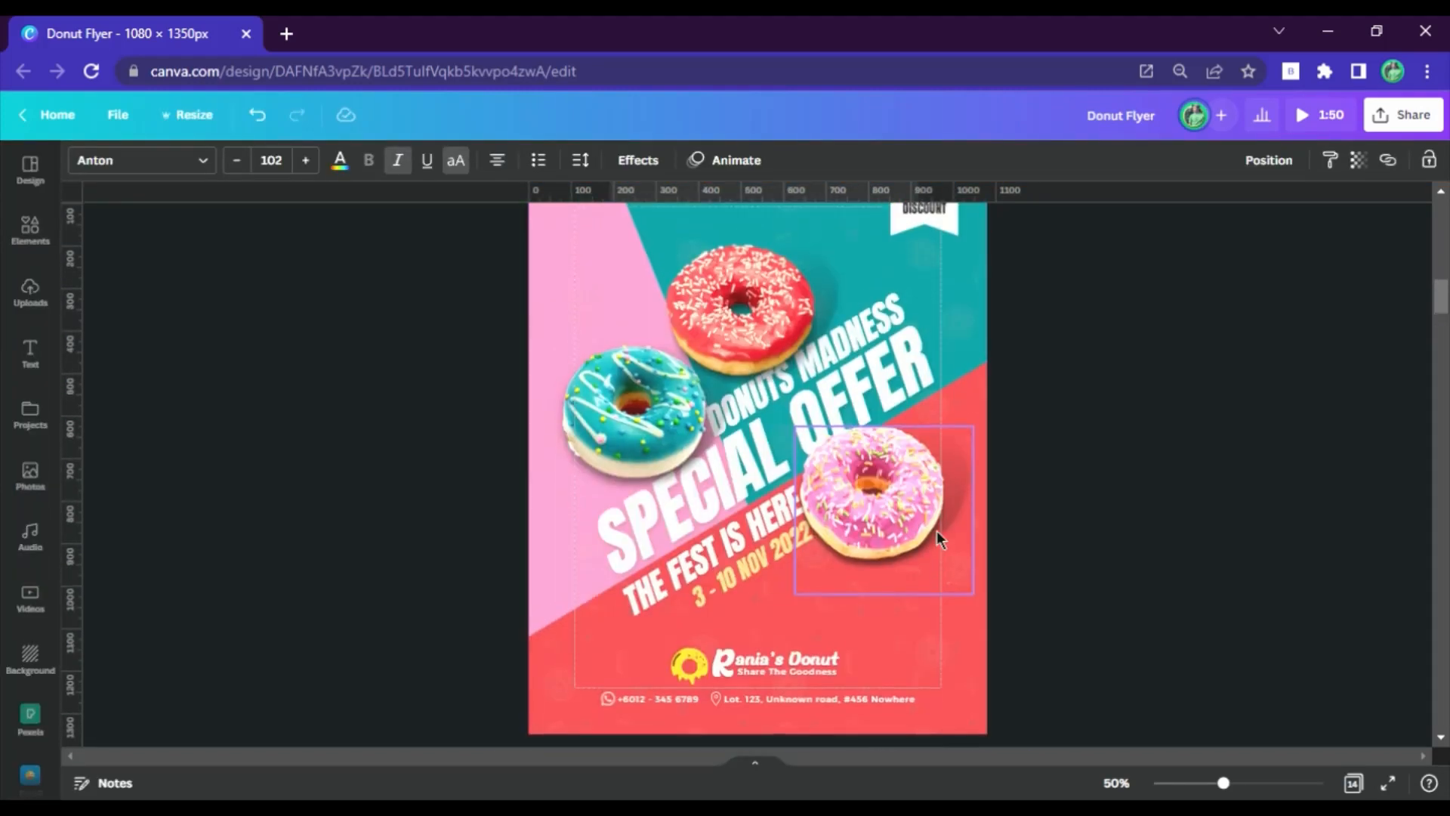
left_click(873, 415)
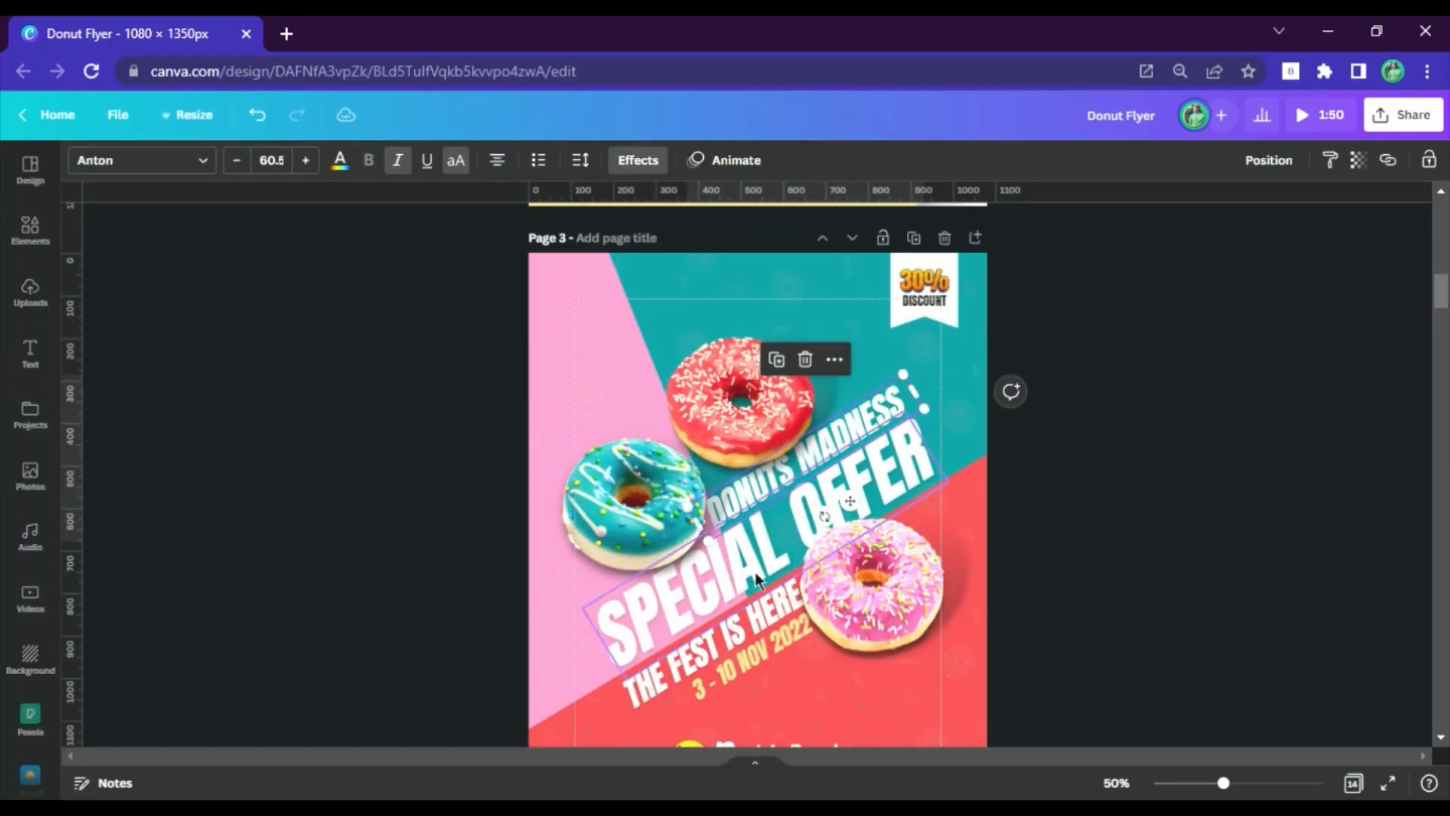
left_click(741, 633)
left_click(763, 651)
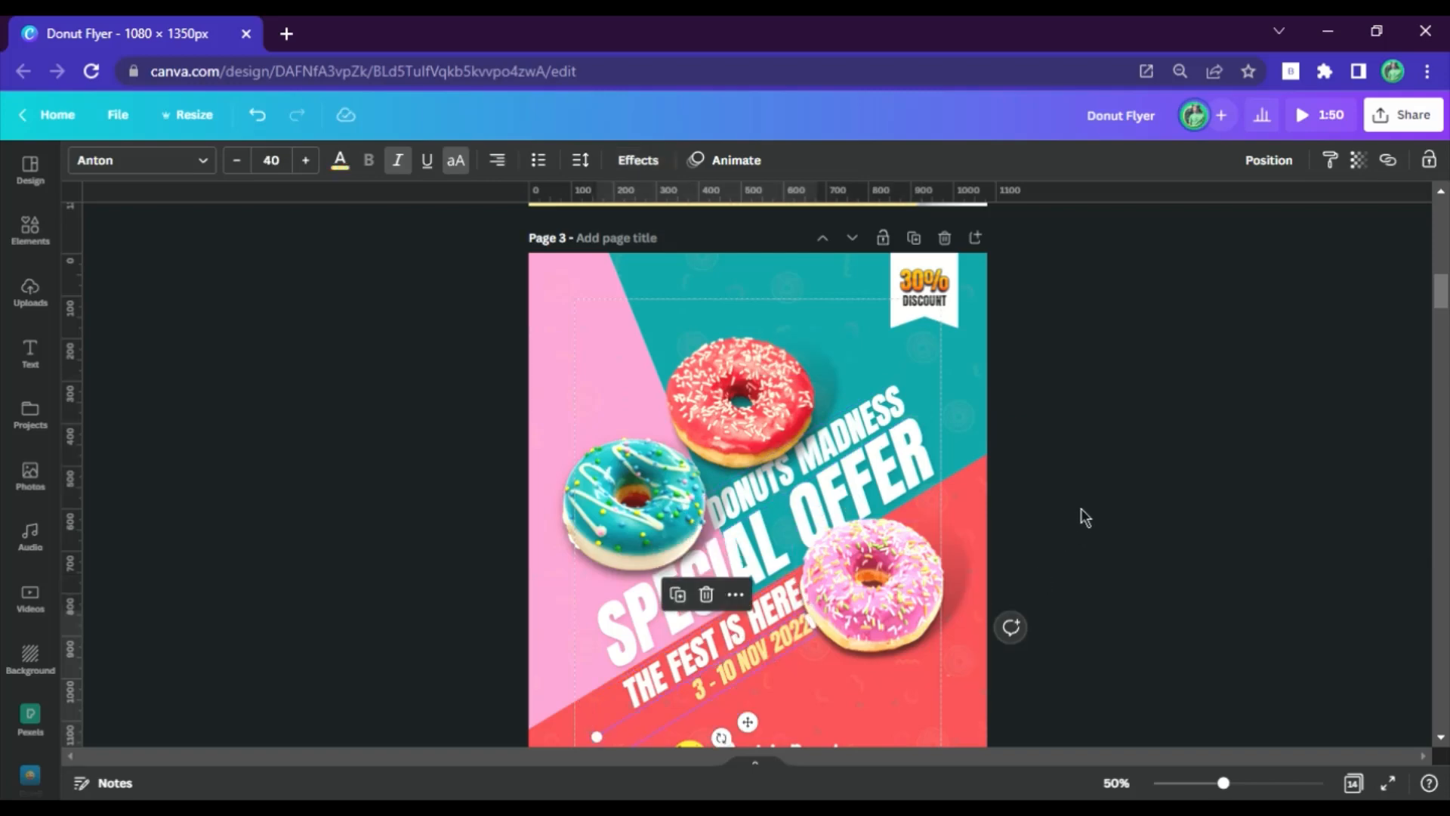
scroll(1088, 510, "down", 2)
scroll(959, 437, "down", 15)
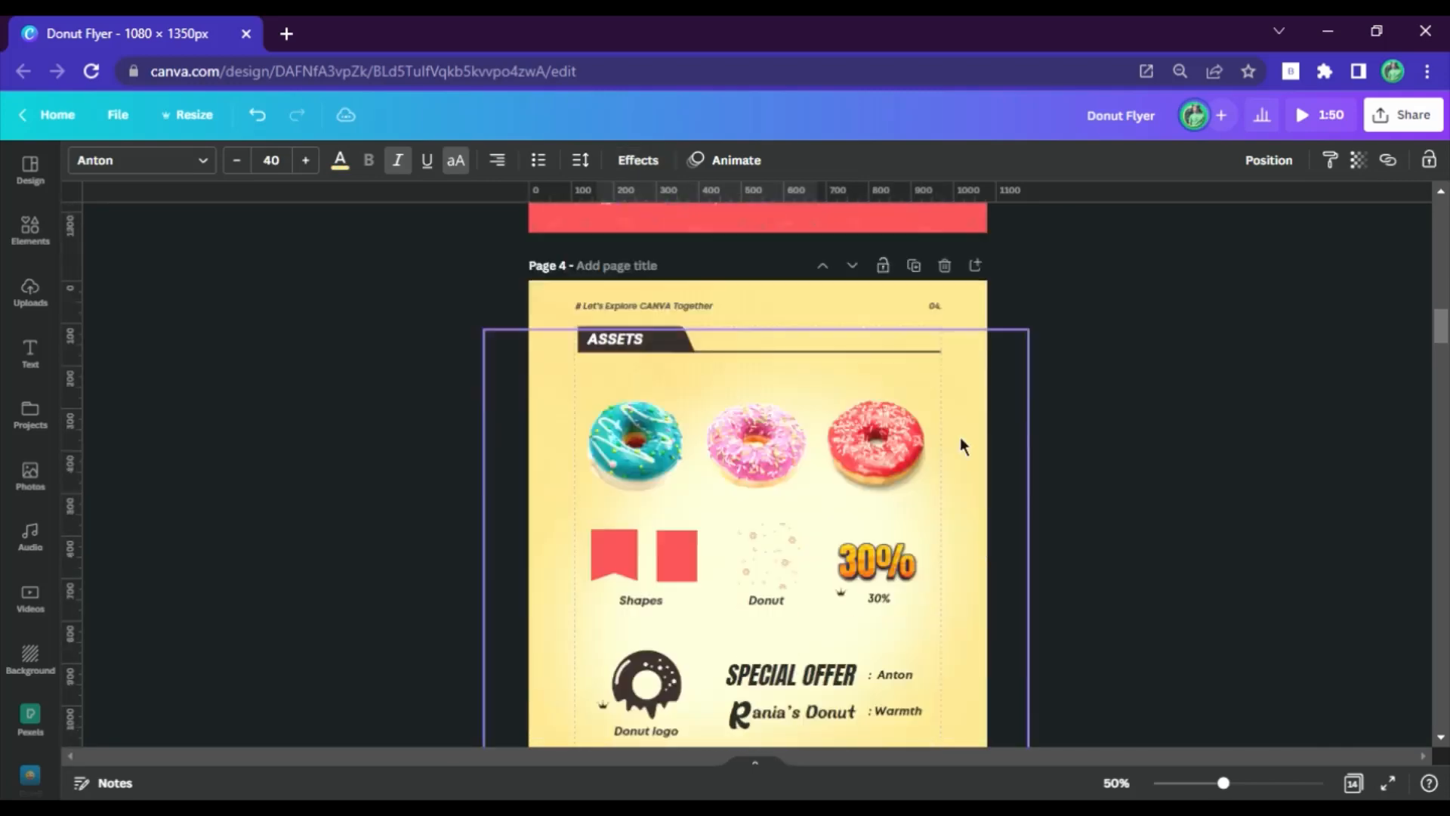
left_click(889, 595)
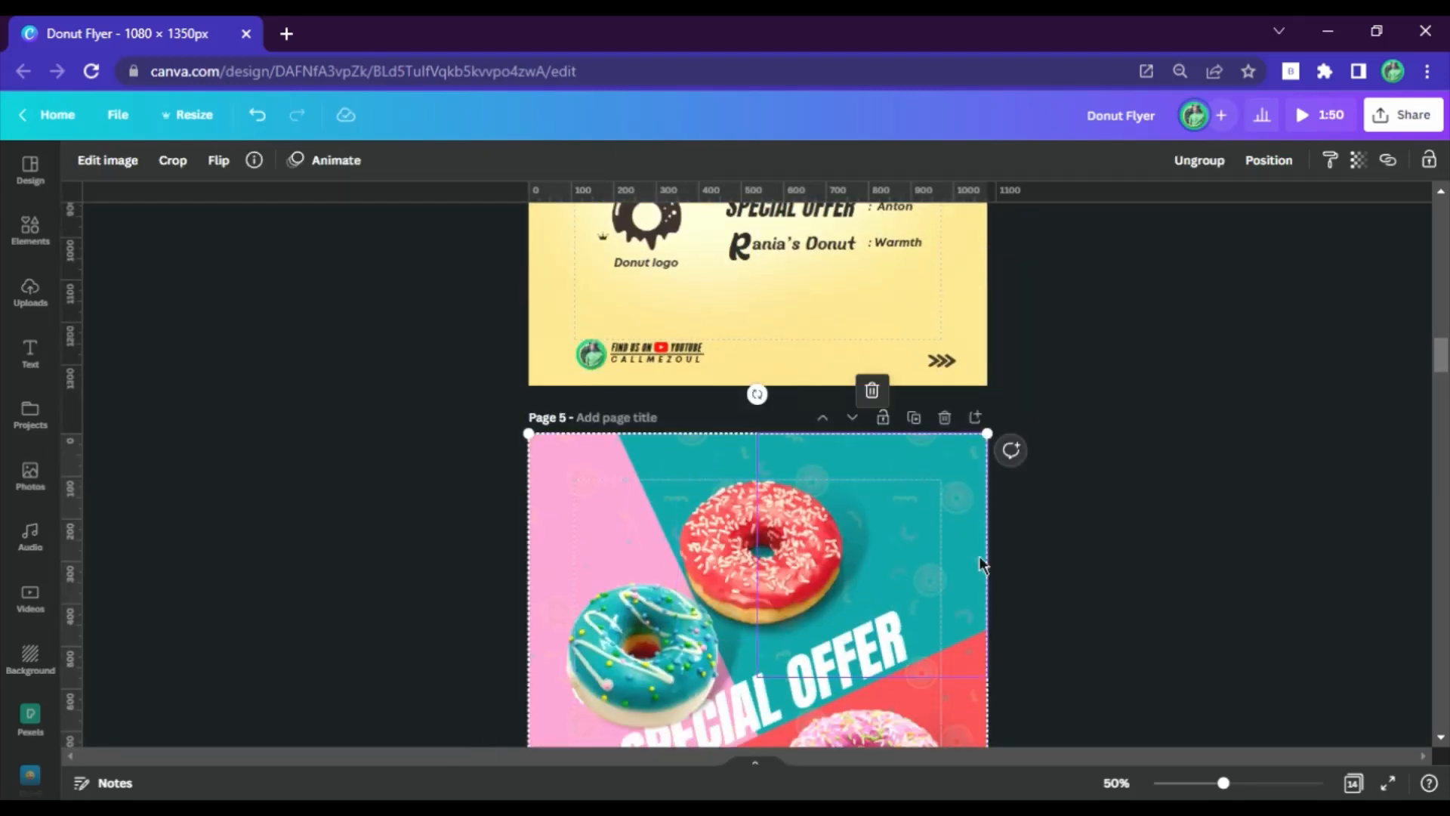
key("ctrl+v")
scroll(851, 395, "down", 4)
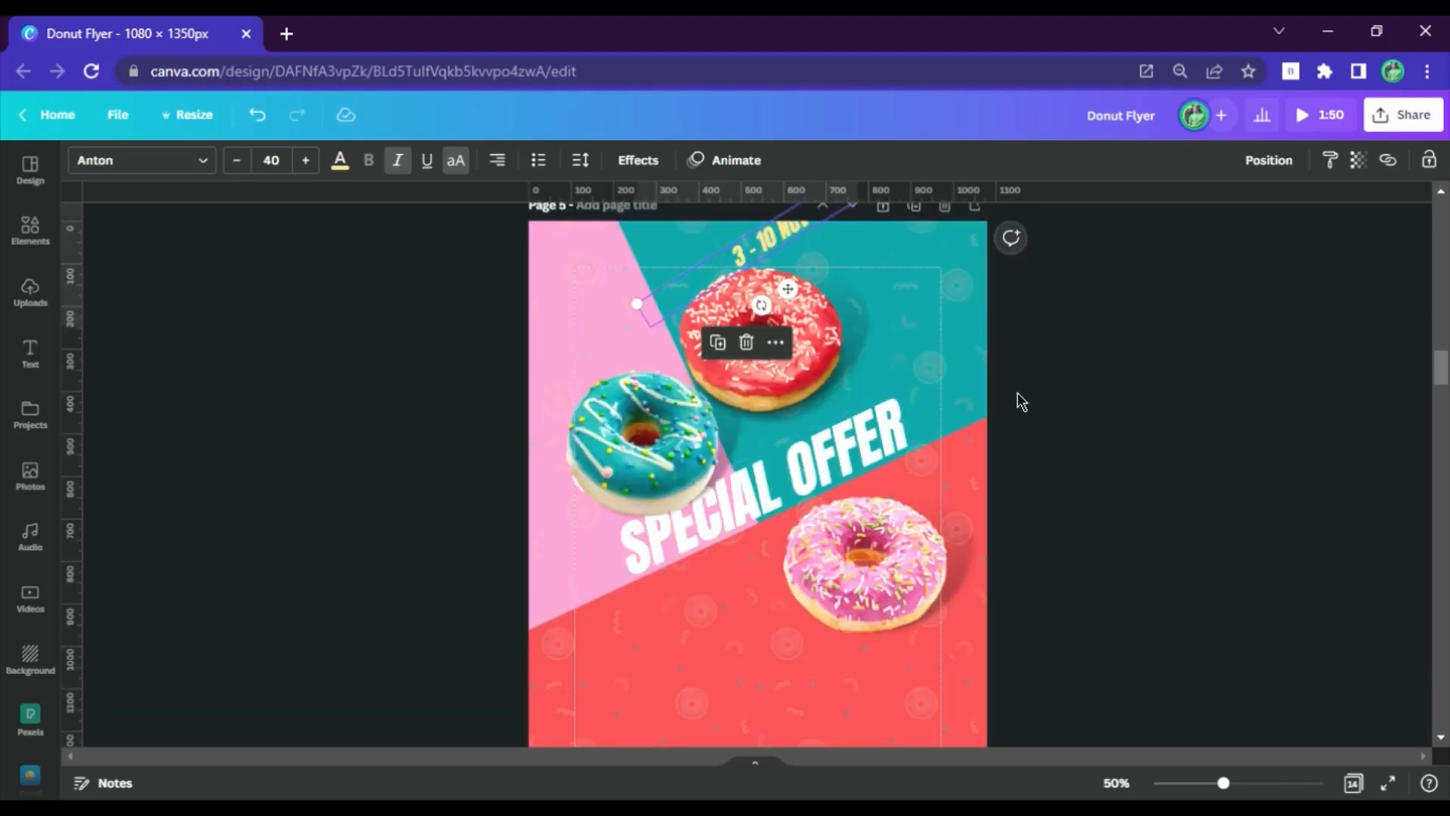
left_click_drag(778, 248, 825, 628)
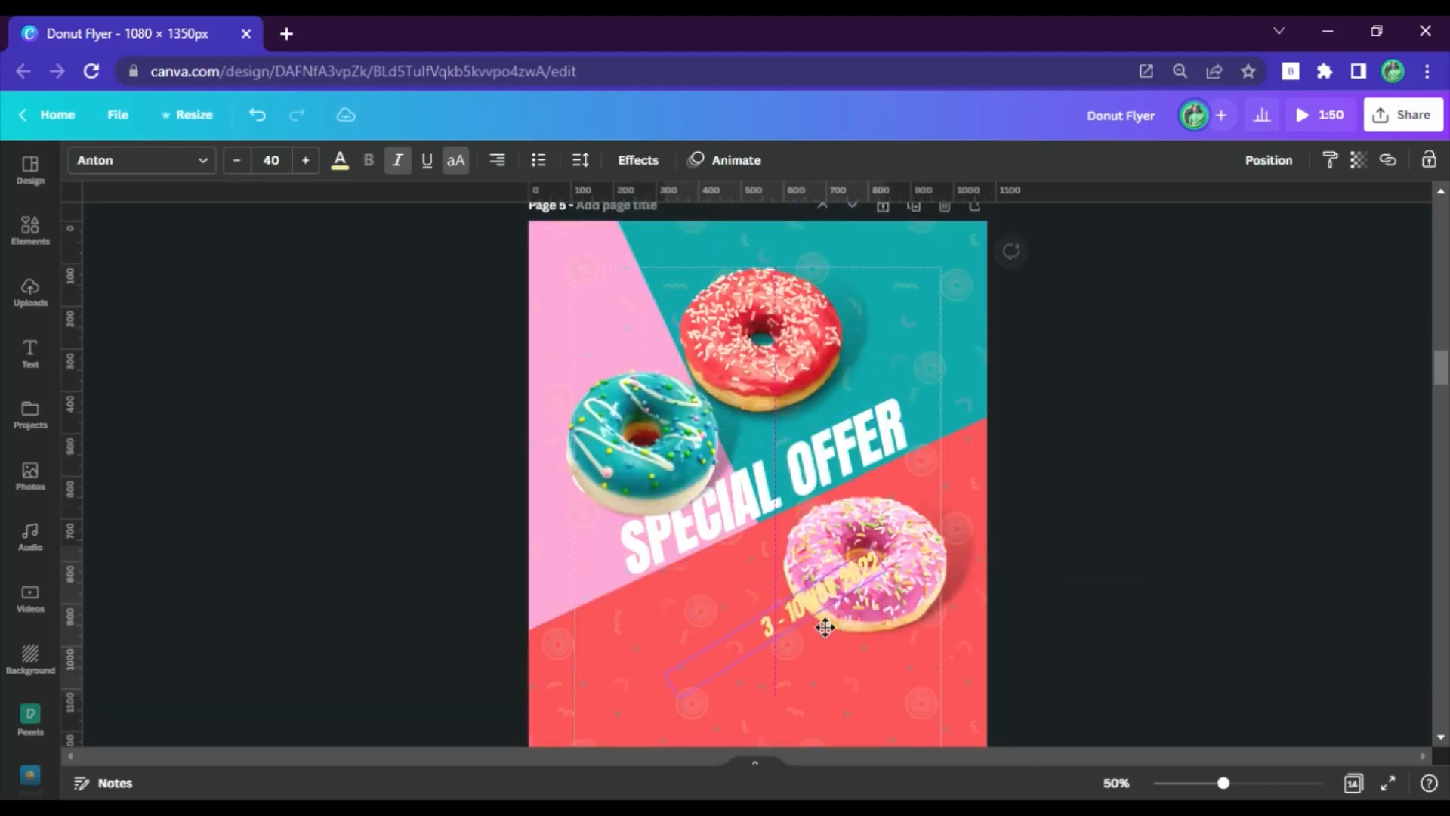
key("ctrl+z")
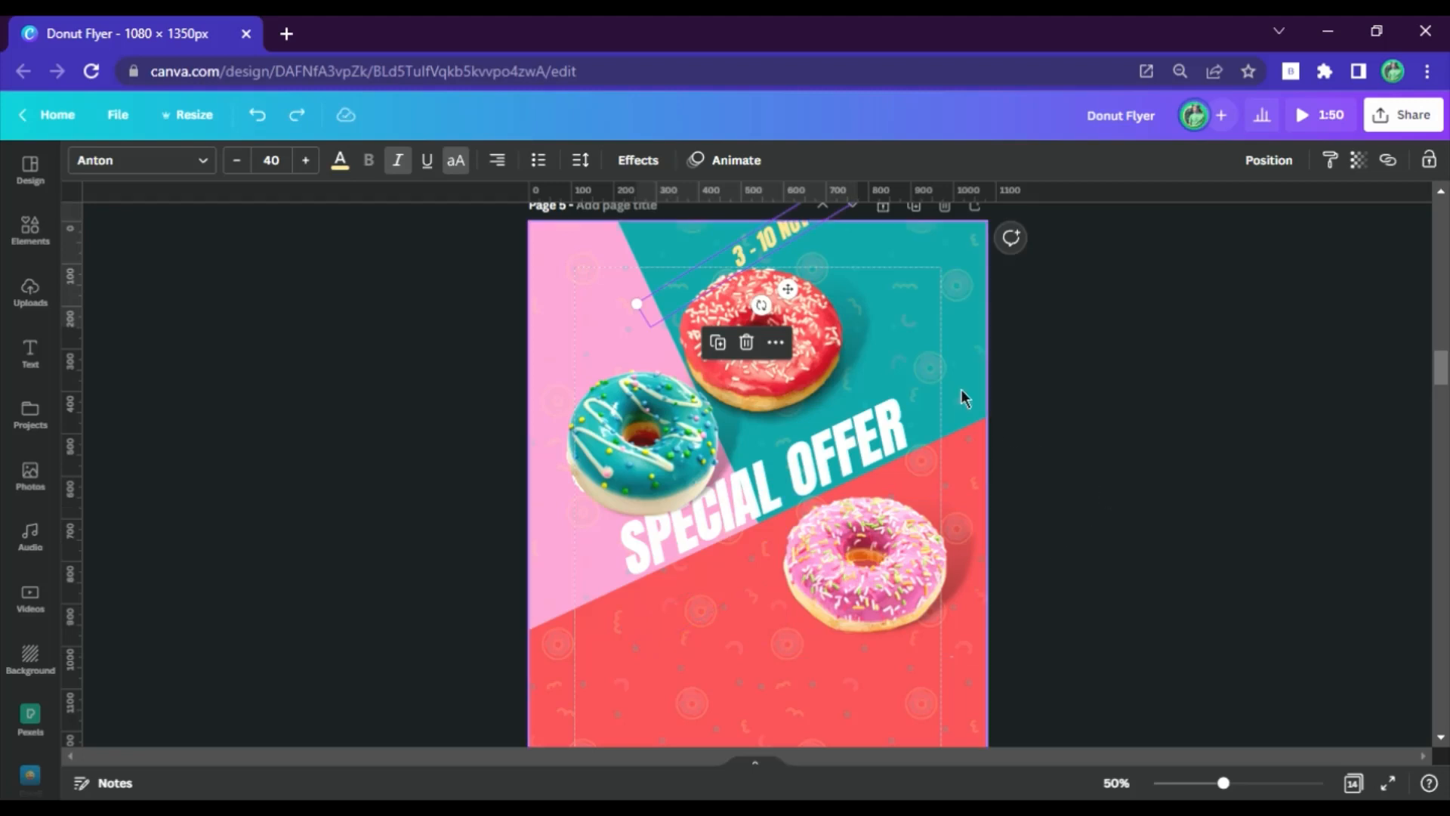
key("ctrl+z")
Duplicate the tilted SPECIAL OFFER text below the original and change the copy's wording to DONUT MADNESS.
left_click(854, 442)
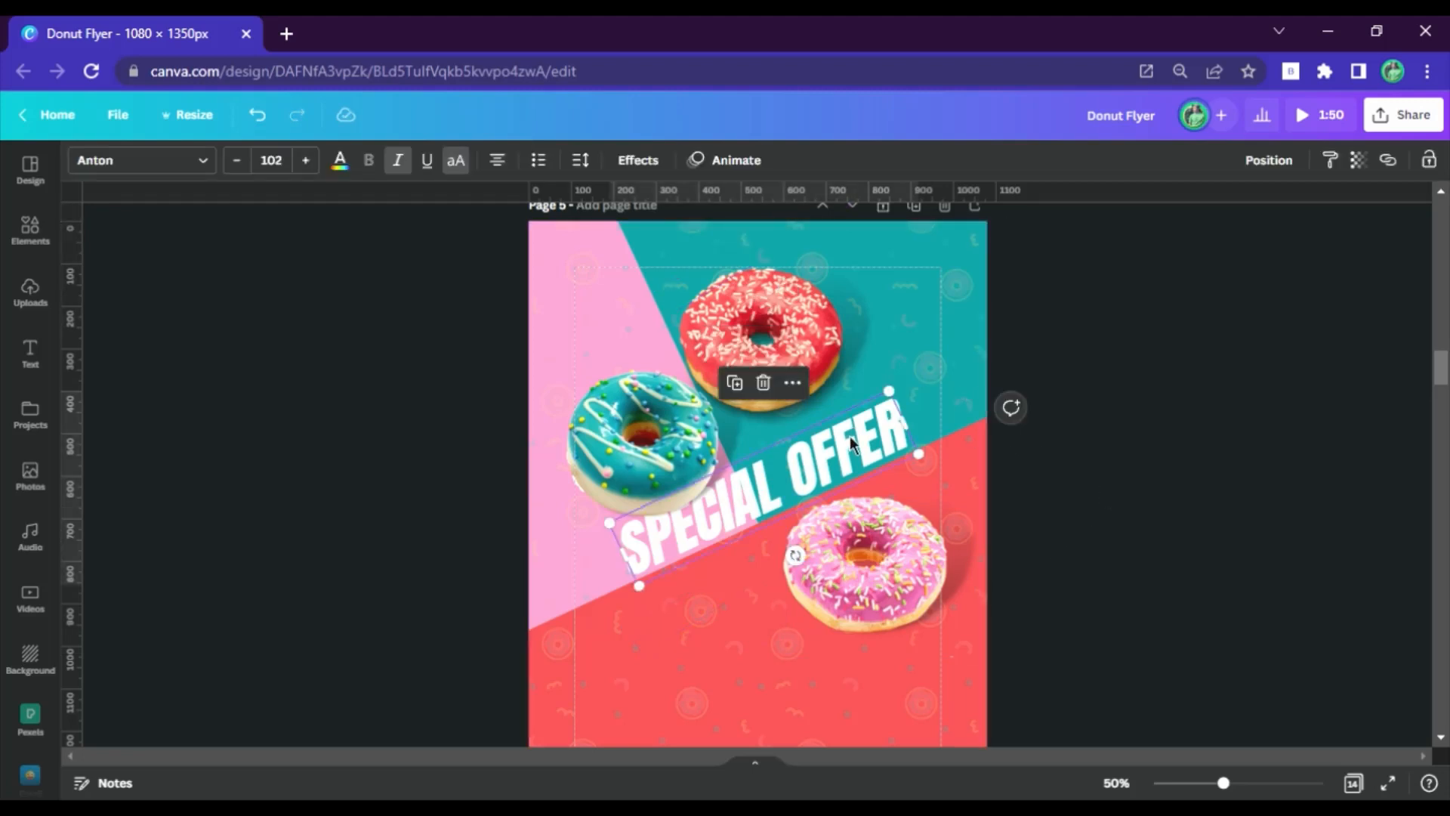
left_click_drag(851, 442, 835, 585)
double_click(857, 593)
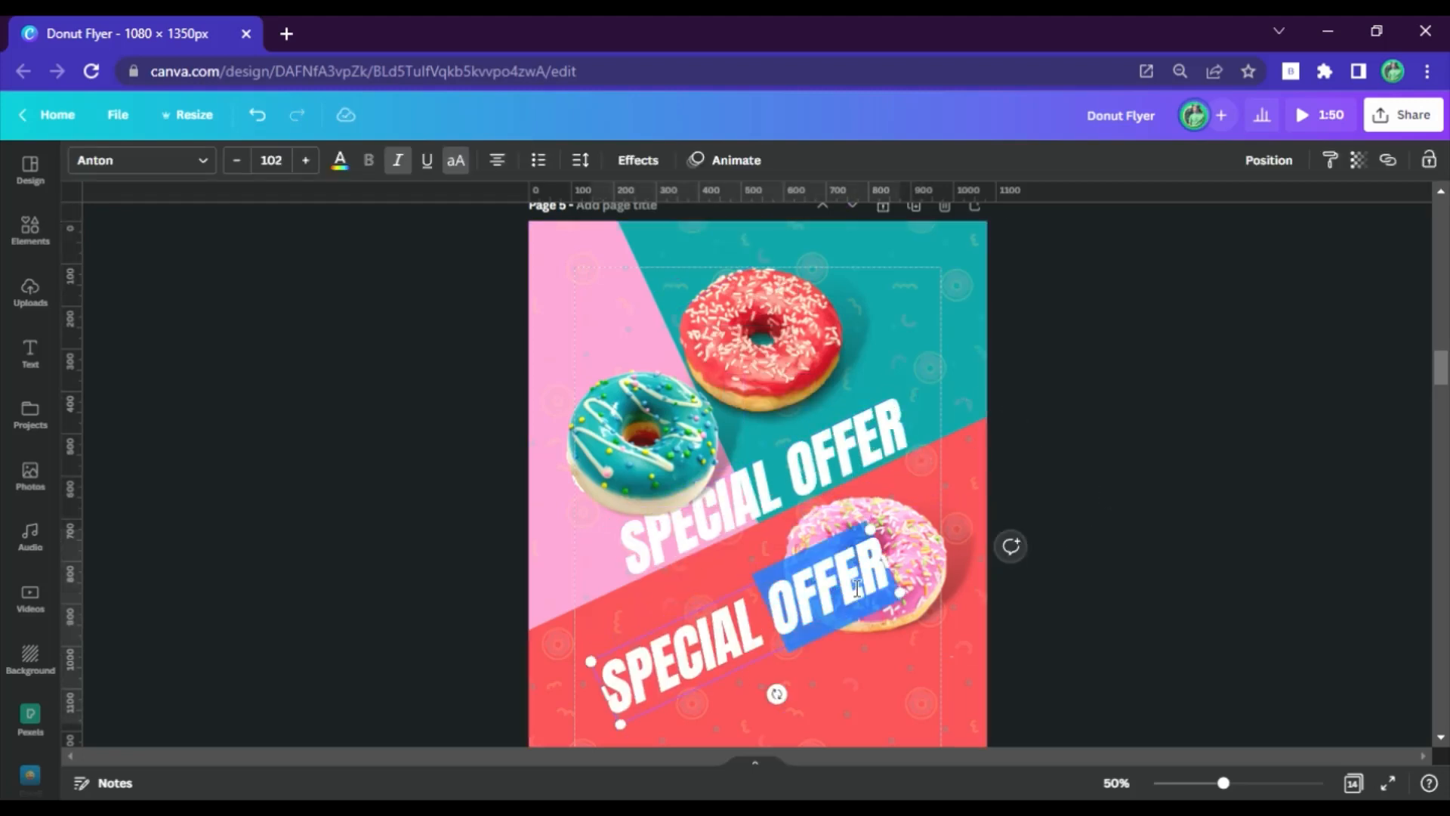
type("DONUT")
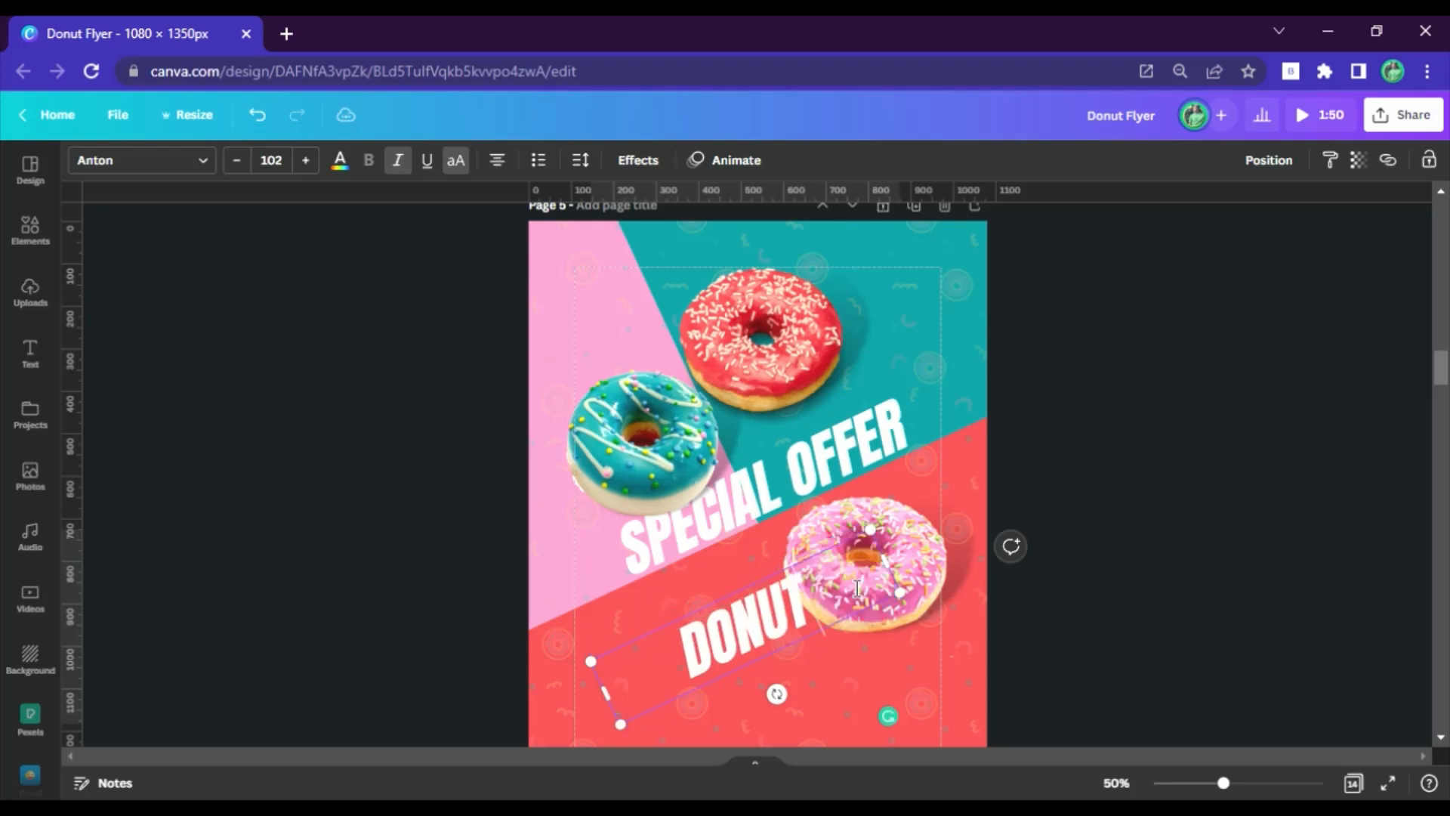
type(" MADDN")
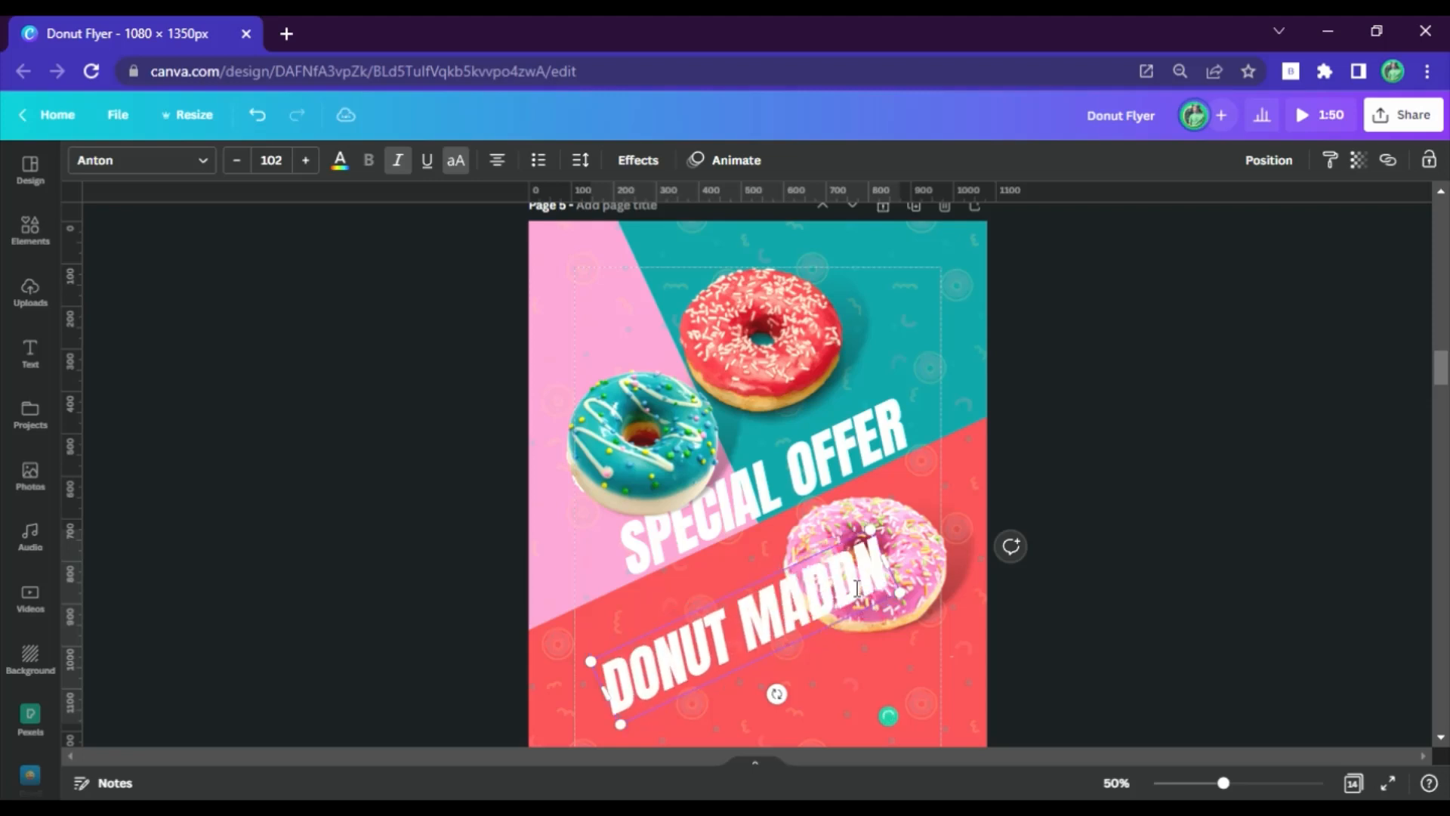
key("BackSpace")
key("BackSpace")
type("NSS")
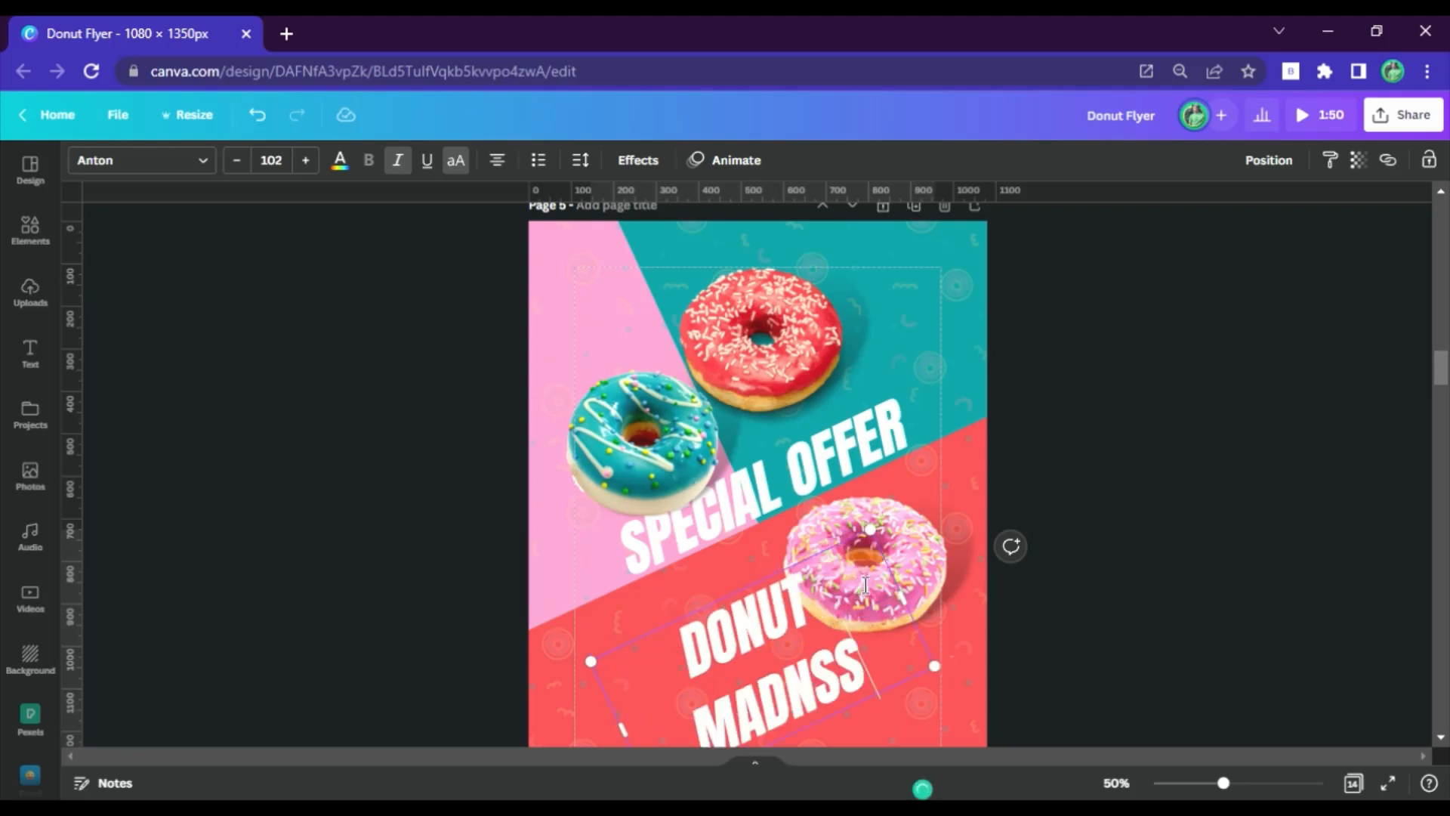
key("Left")
key("Left")
type("E")
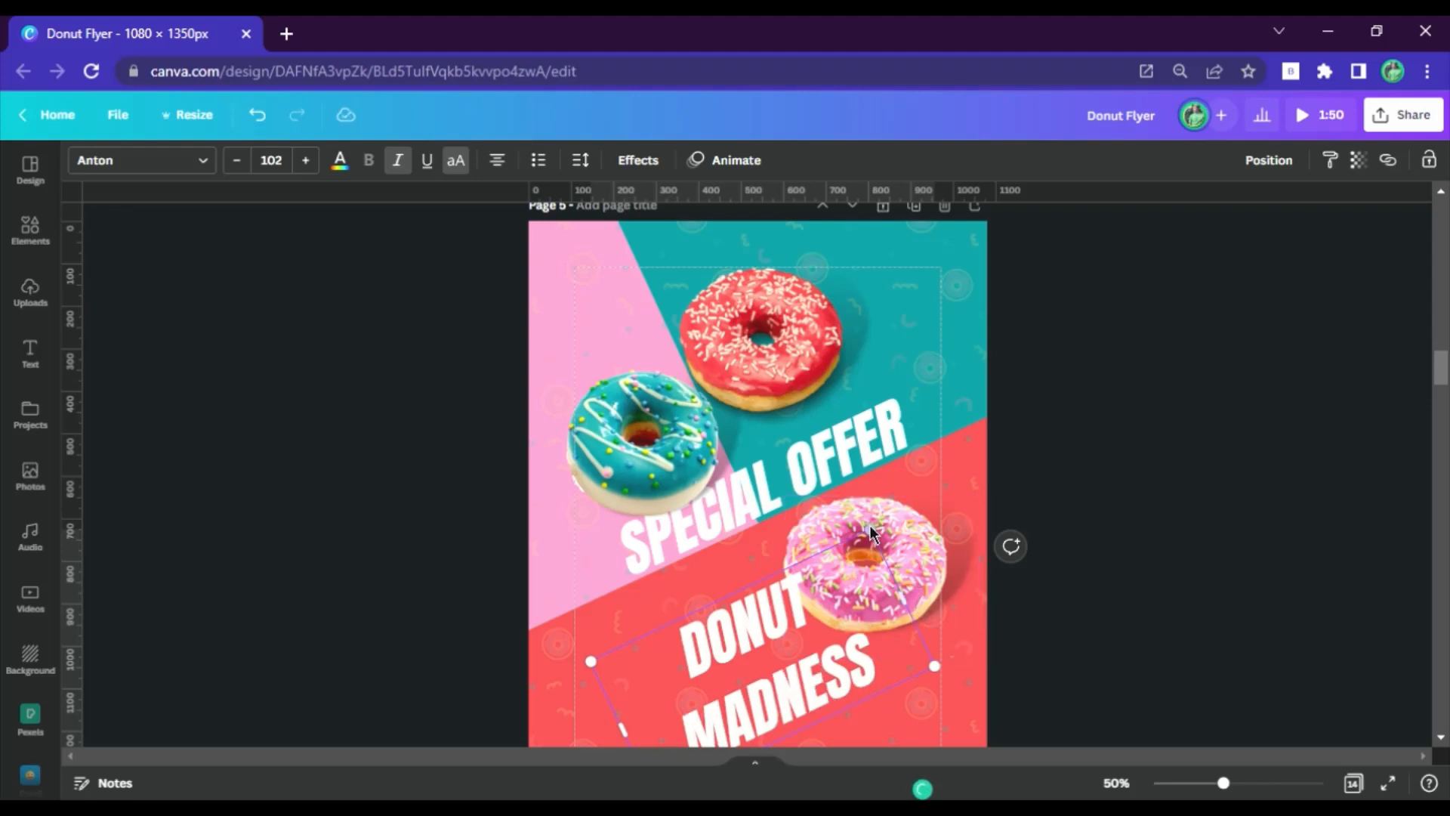
Shrink the DONUT MADNESS text to about font size 48.8 and place it directly above the word OFFER.
left_click_drag(904, 599, 847, 424)
left_click(965, 563)
left_click_drag(674, 504, 729, 478)
left_click(725, 577)
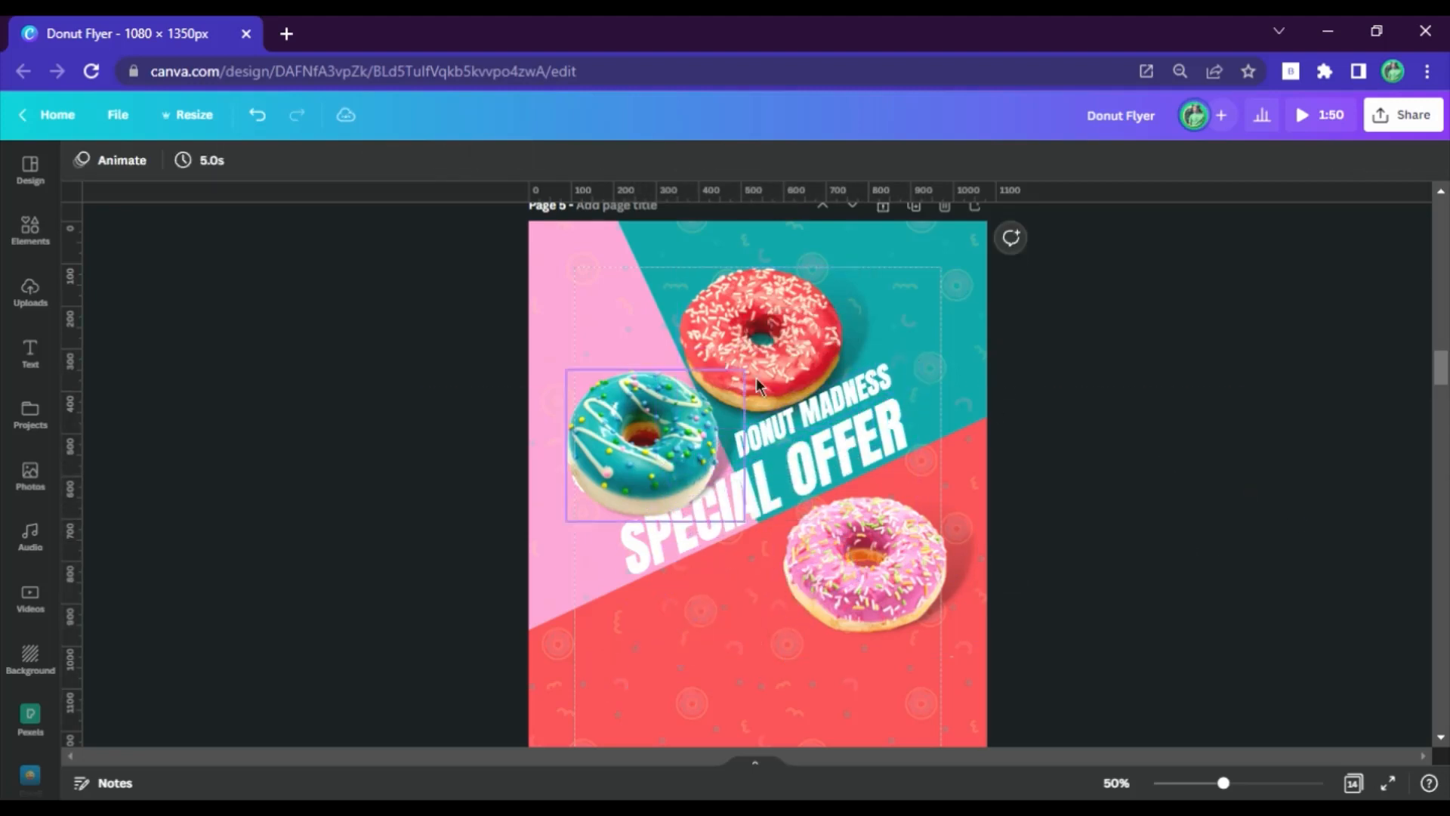
Enlarge the SPECIAL OFFER text to about font size 127 and shift it to fit within the flyer's margins.
left_click(876, 439)
left_click_drag(906, 395, 955, 347)
left_click_drag(869, 423, 827, 442)
left_click(1065, 638)
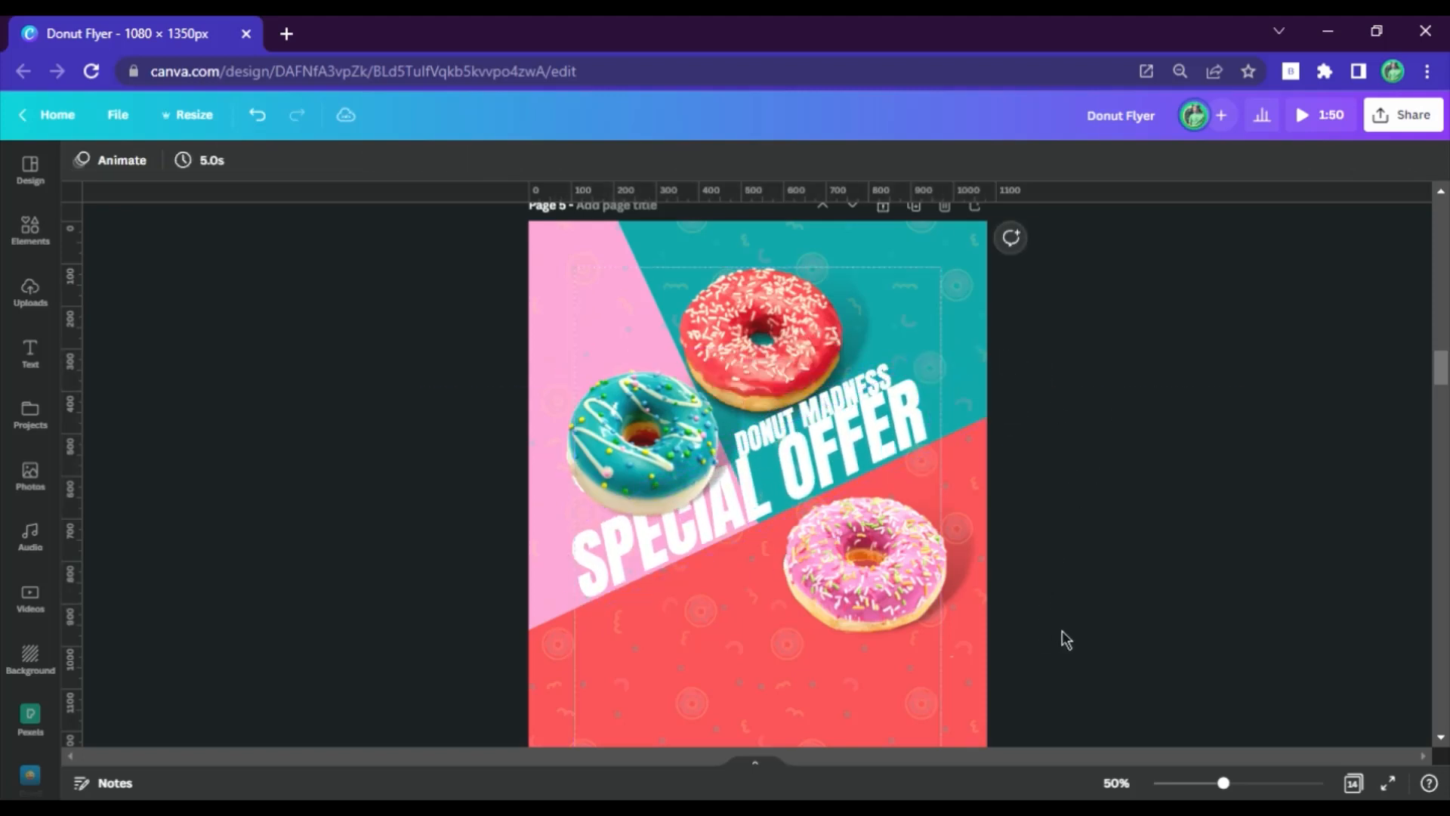
Move the red shape, pink donut and SPECIAL OFFER text slightly down together, and reposition the donut pattern overlay.
scroll(1000, 463, "down", 3)
left_click(887, 616)
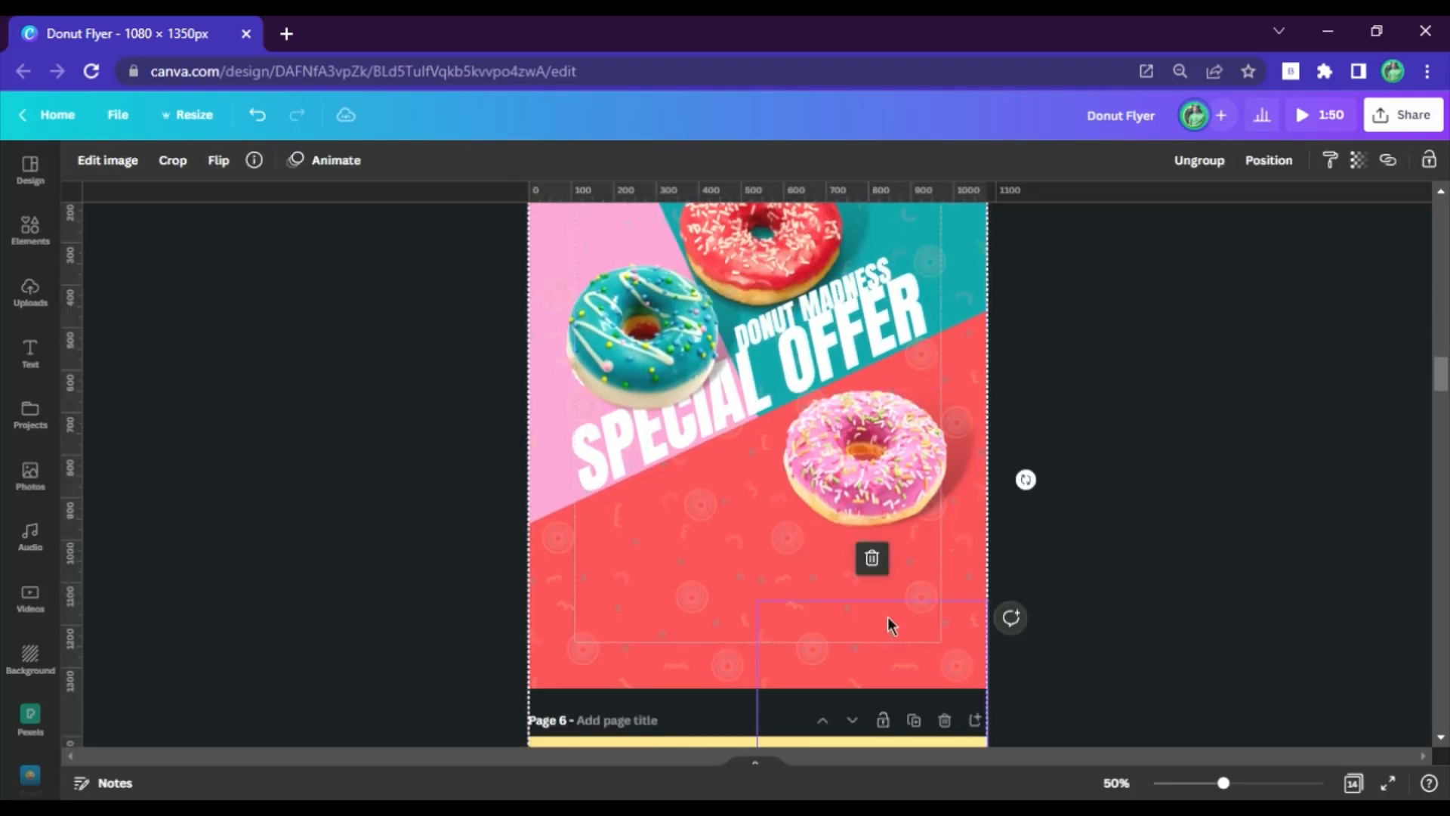
left_click(947, 602)
left_click(869, 468, "shift")
left_click(865, 340, "shift")
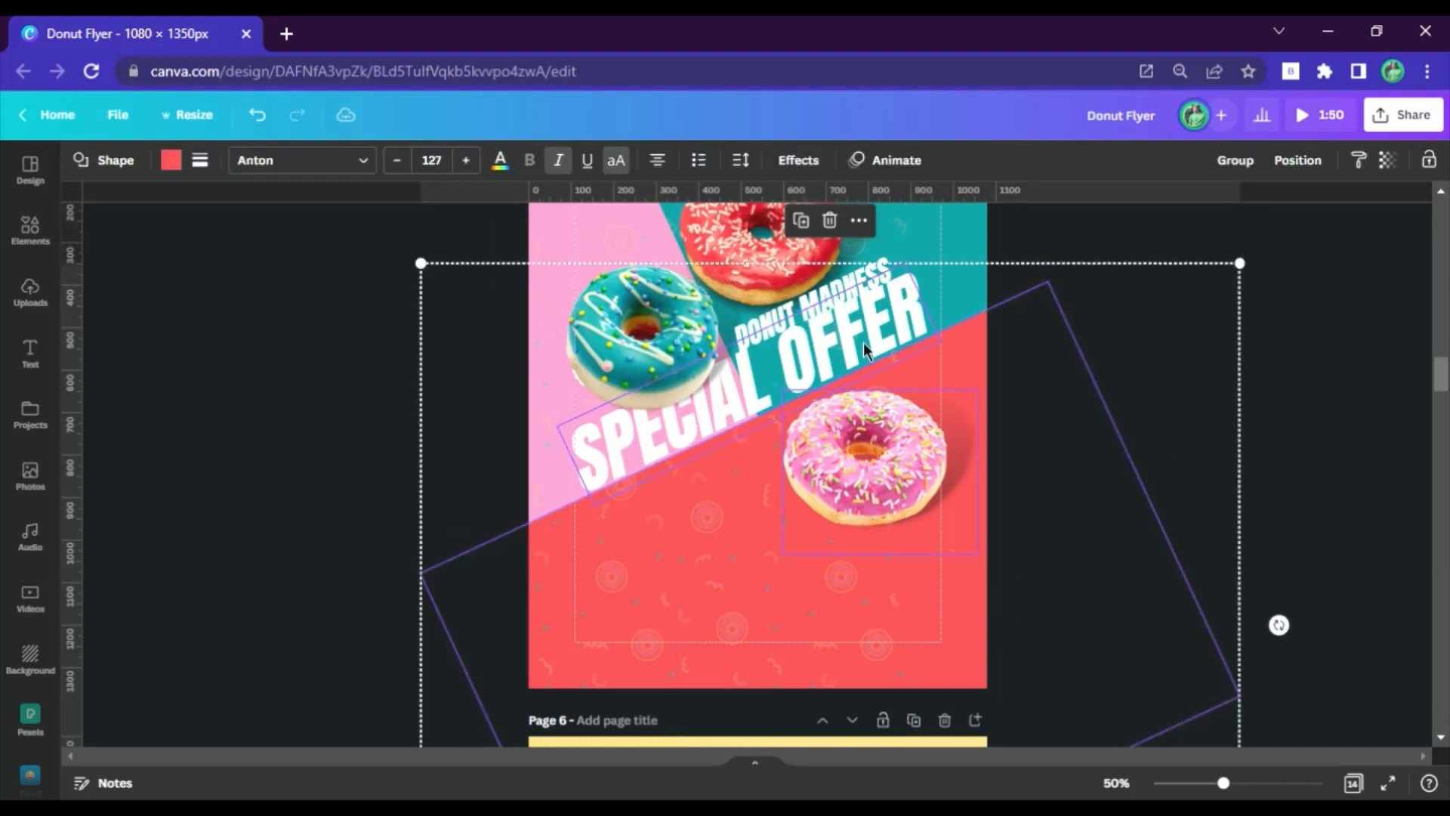
left_click_drag(864, 343, 883, 371)
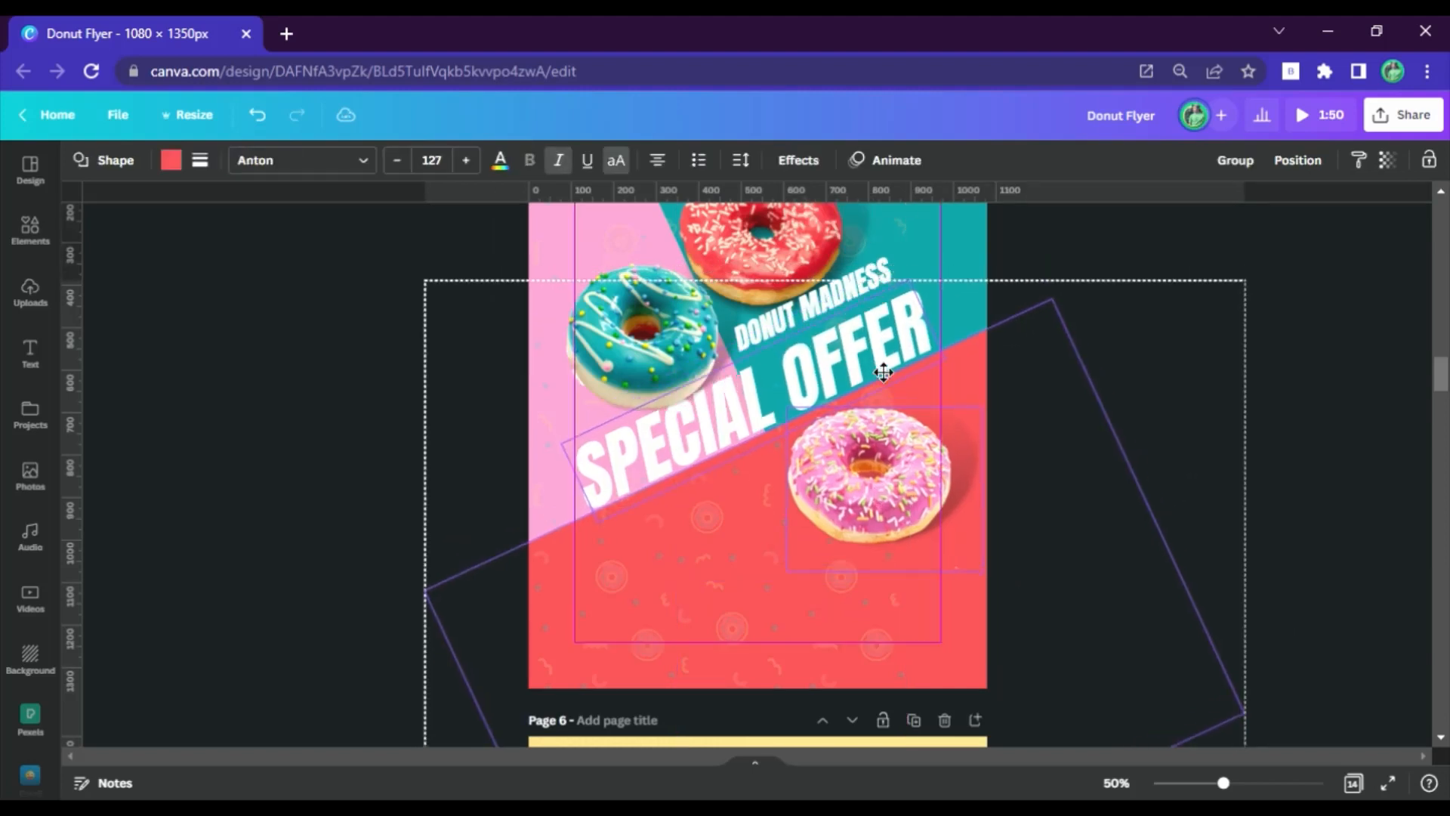
left_click(1256, 318)
left_click(864, 596)
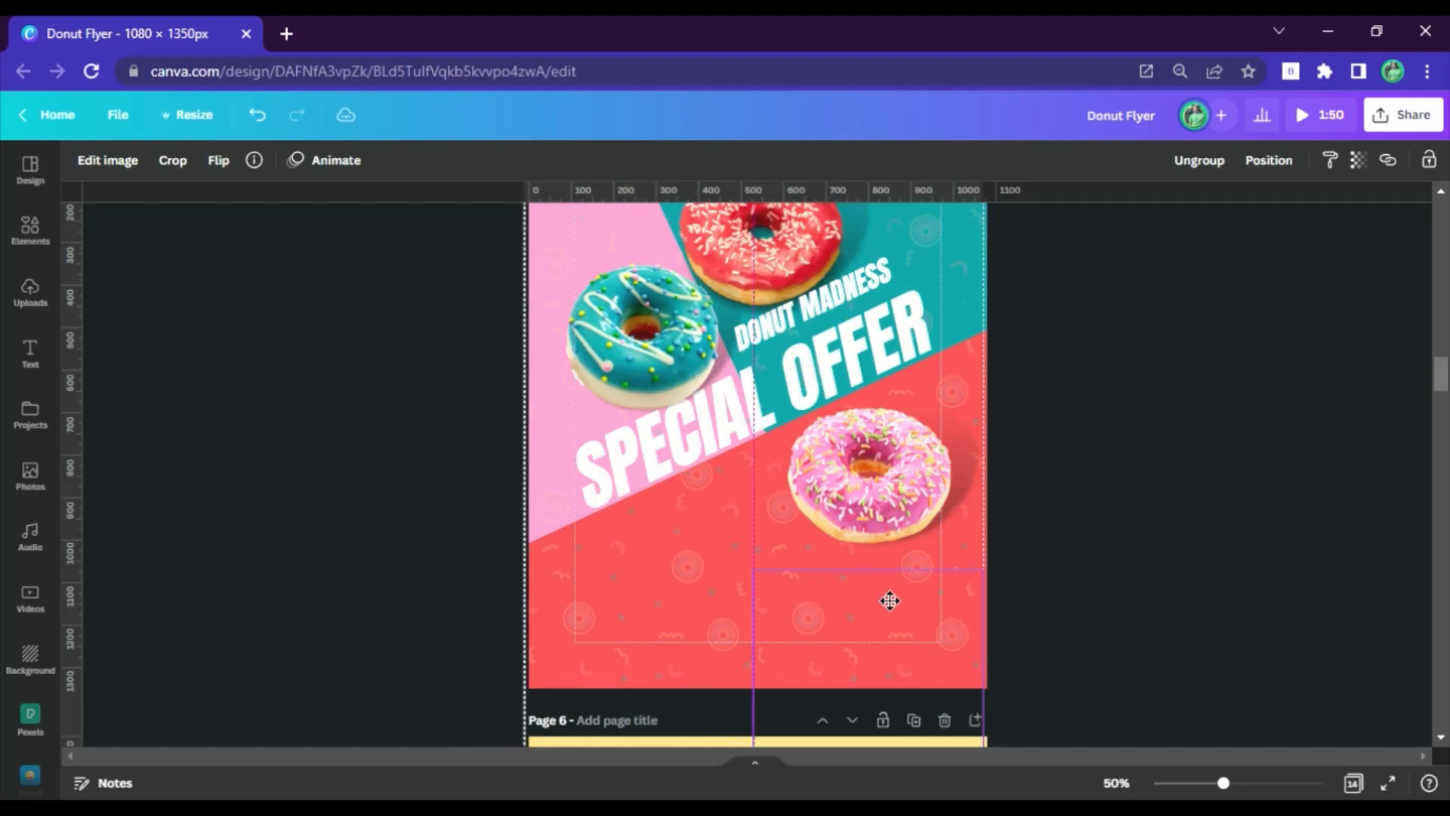
left_click(1065, 418)
Move the DONUT MADNESS text slightly to the right above OFFER and enlarge it a little.
left_click_drag(830, 318, 854, 324)
left_click(1058, 352)
left_click(839, 308)
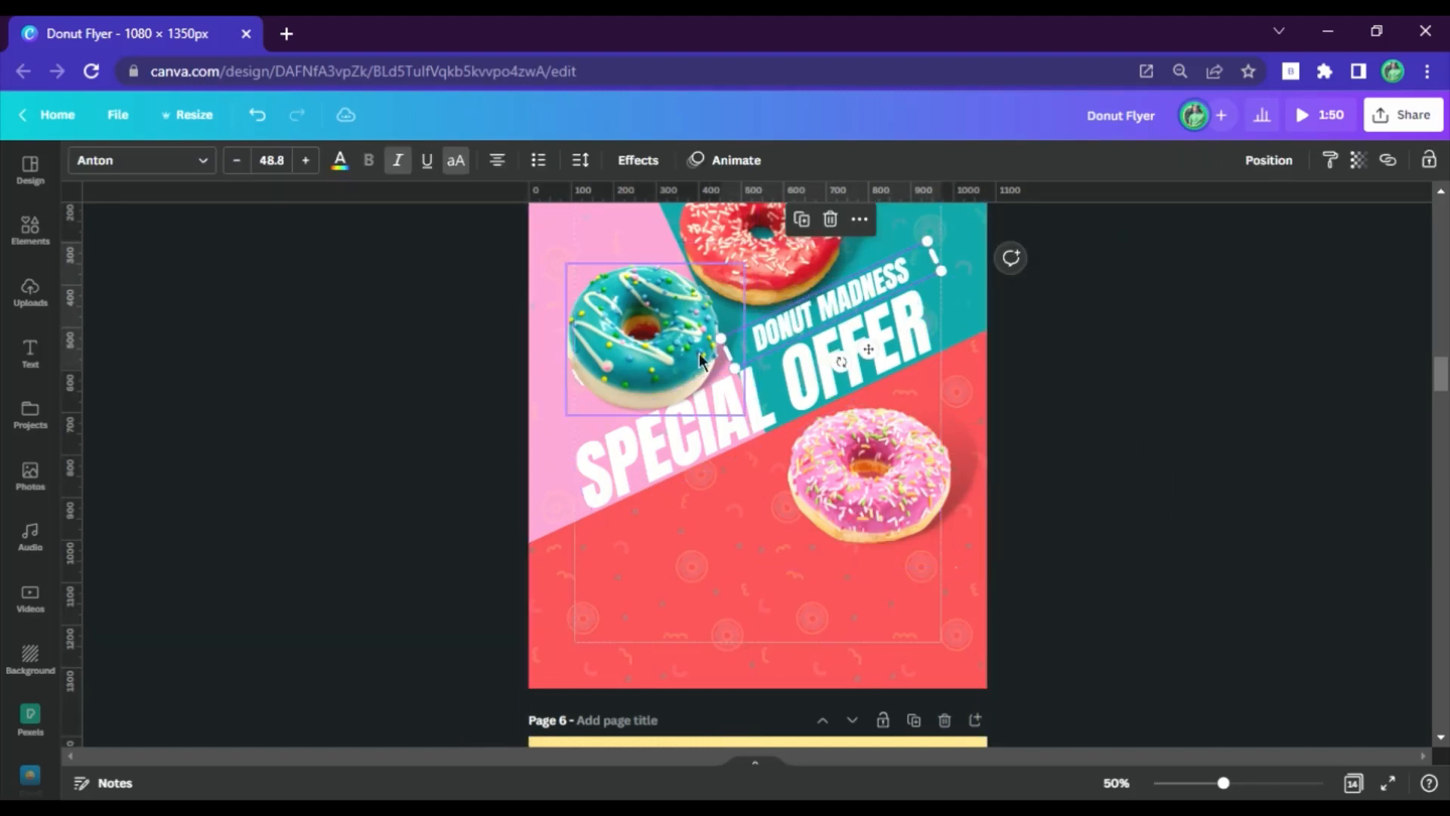
left_click_drag(733, 347, 720, 352)
Nudge the teal and red donuts slightly down and bring the red donut in front of the DONUT MADNESS text.
scroll(981, 415, "up", 3)
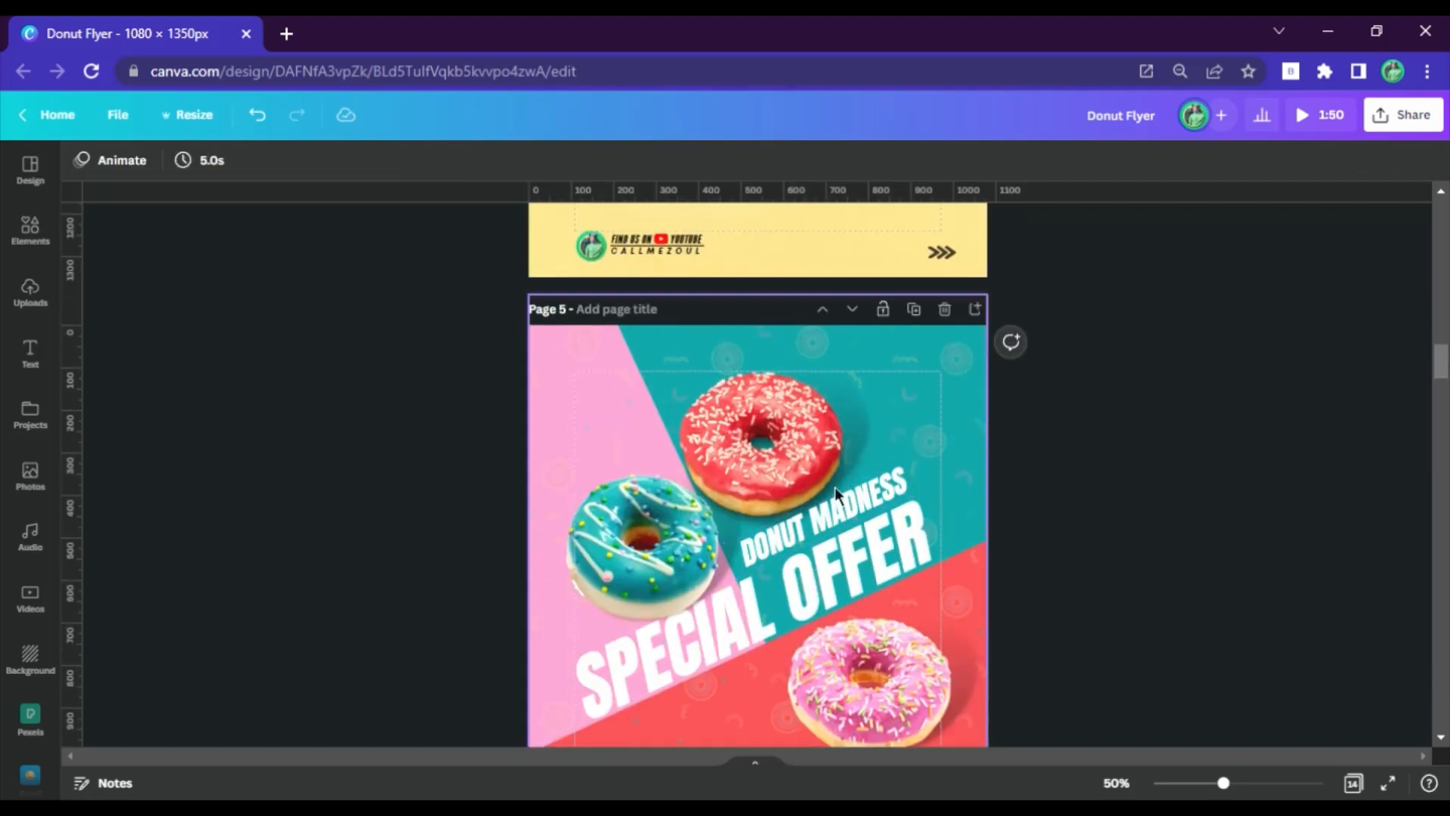
left_click(695, 577)
key("Escape")
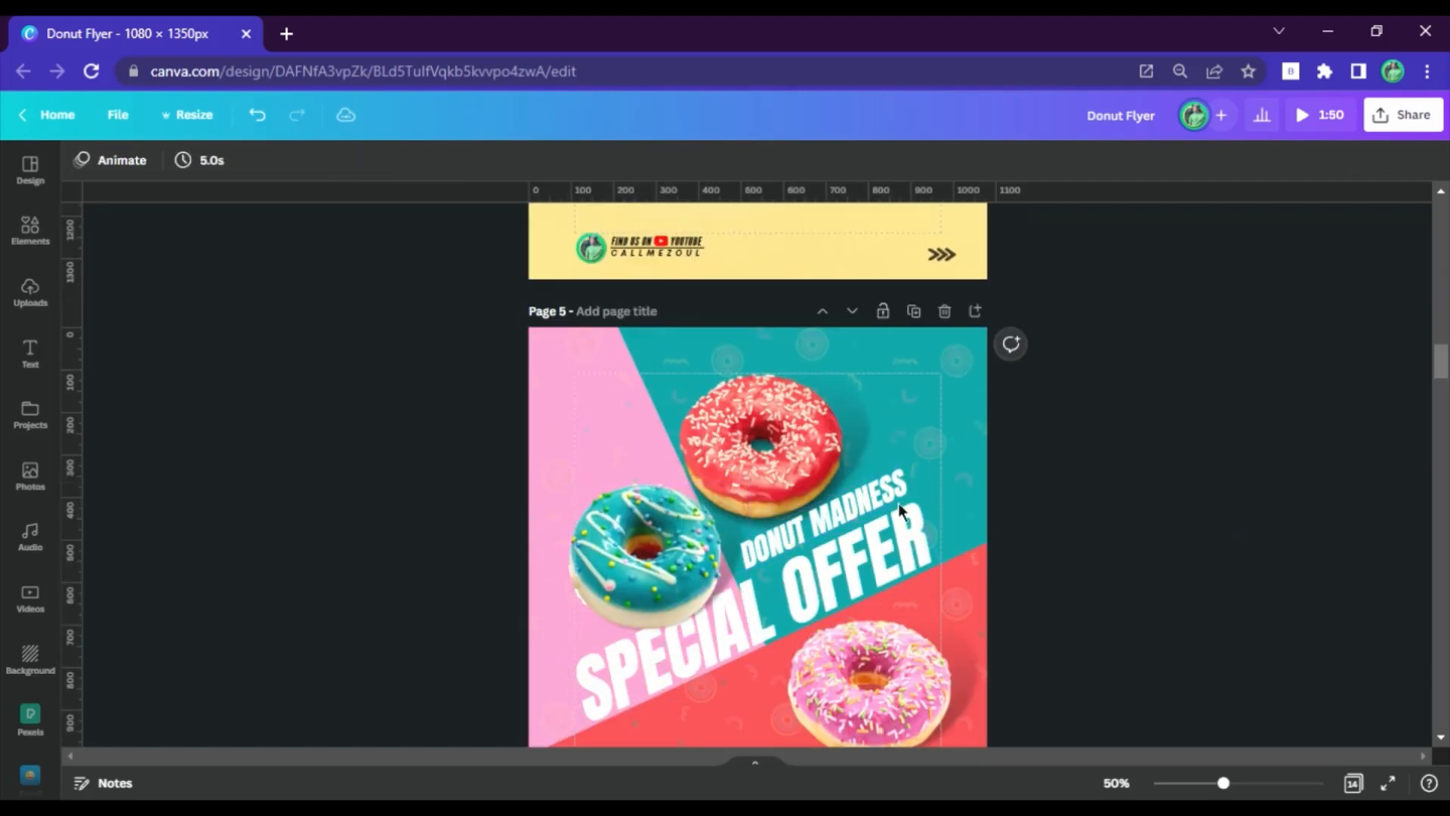
left_click(823, 457)
left_click(1268, 160)
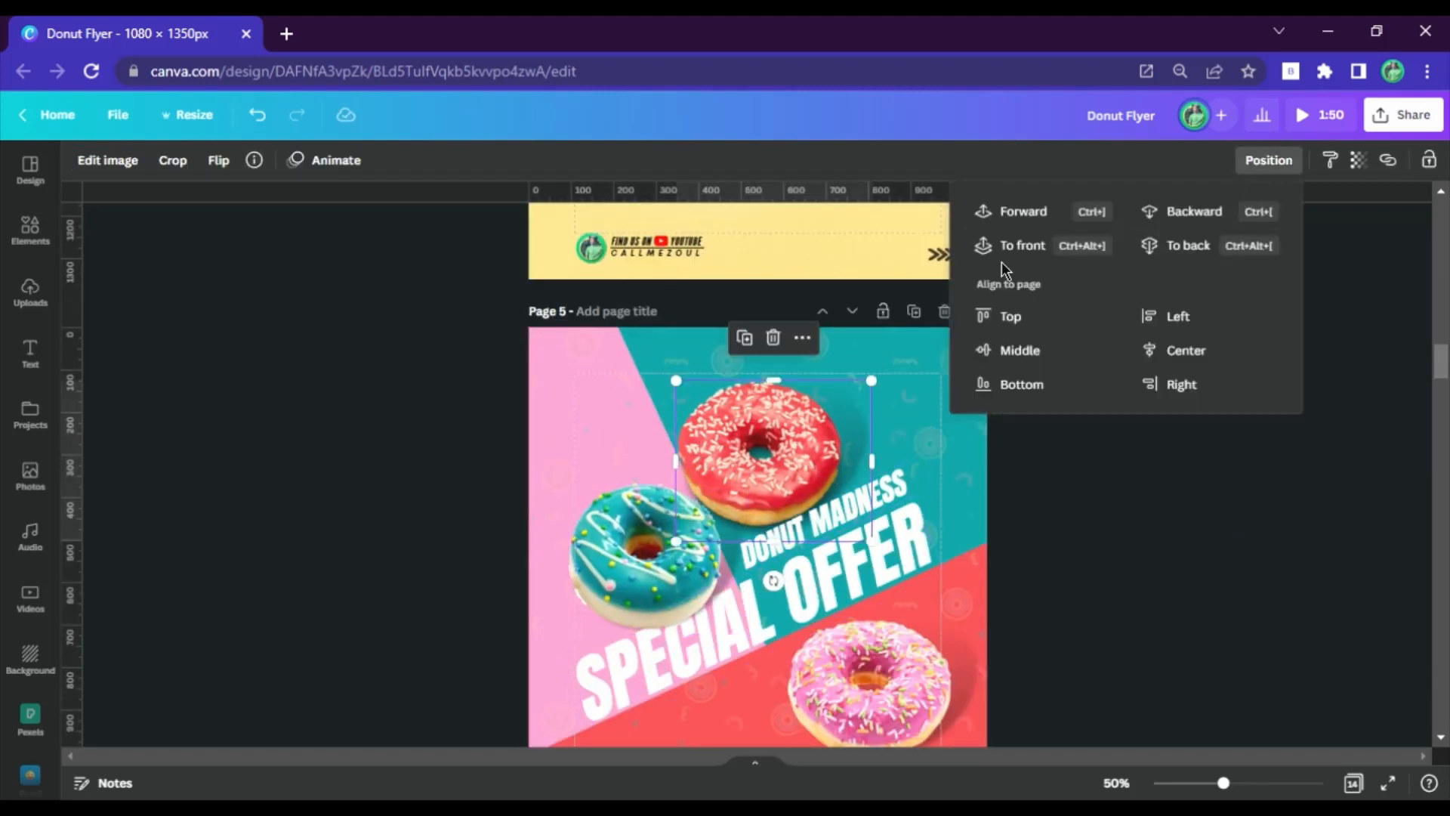
left_click(1001, 261)
left_click_drag(800, 466, 807, 468)
left_click(1167, 478)
left_click(668, 579)
left_click(1136, 392)
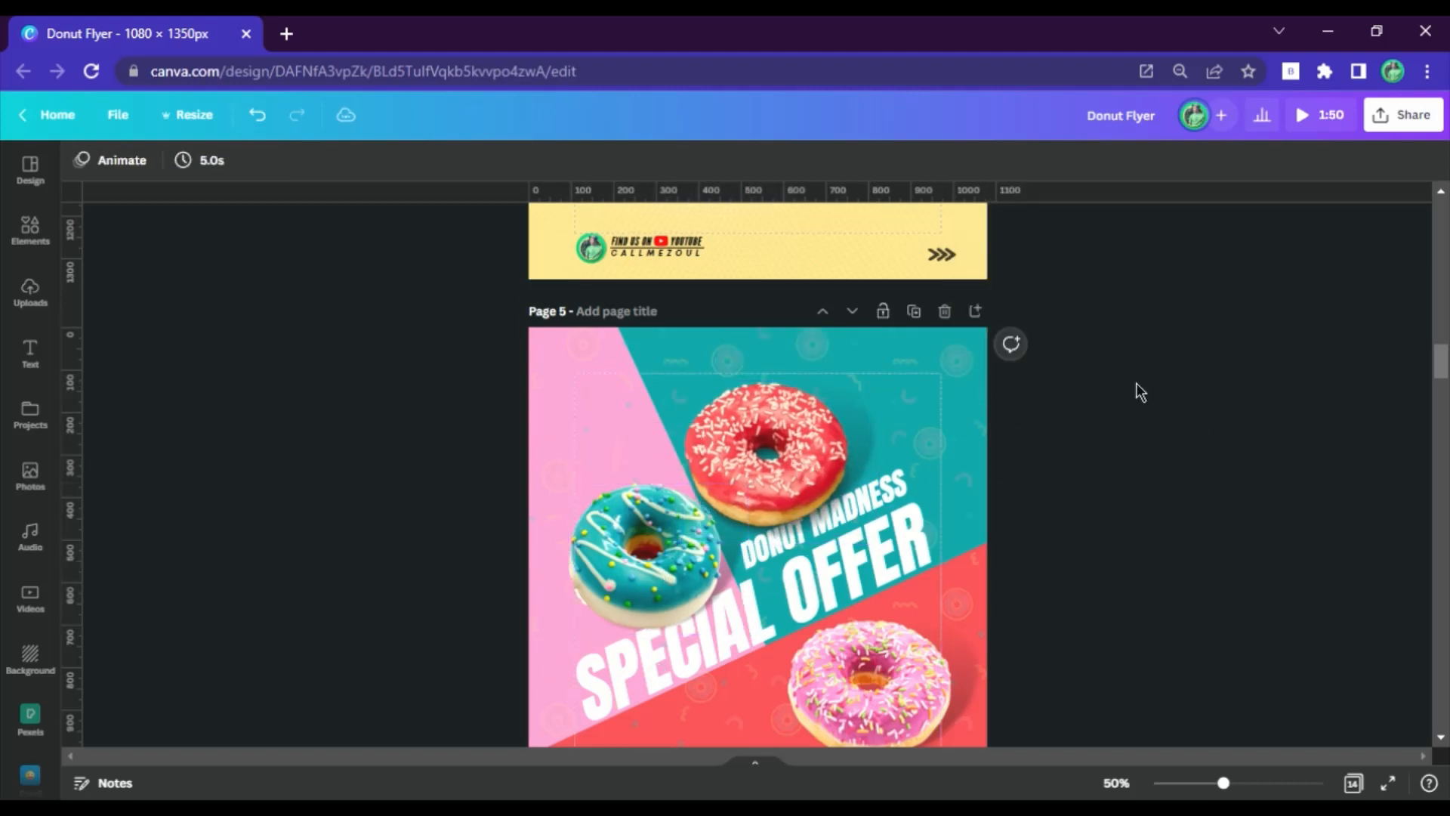
Copy THE FEST IS HERE and 3 - 10 NOV 2022 from page 3 to page 5, rotated about 6° and placed beneath SPECIAL OFFER.
scroll(865, 347, "up", 10)
scroll(785, 377, "up", 3)
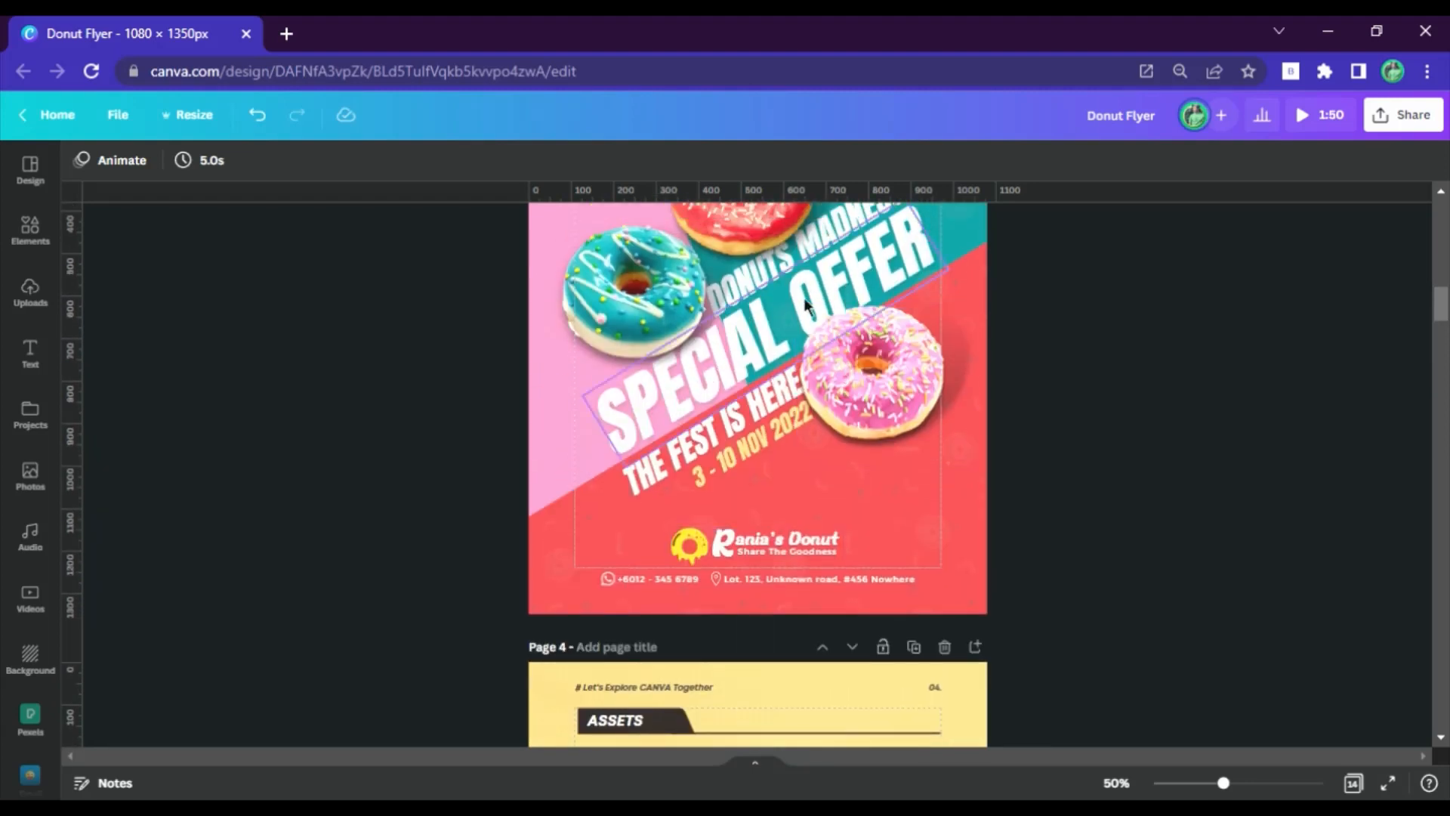
left_click(764, 396)
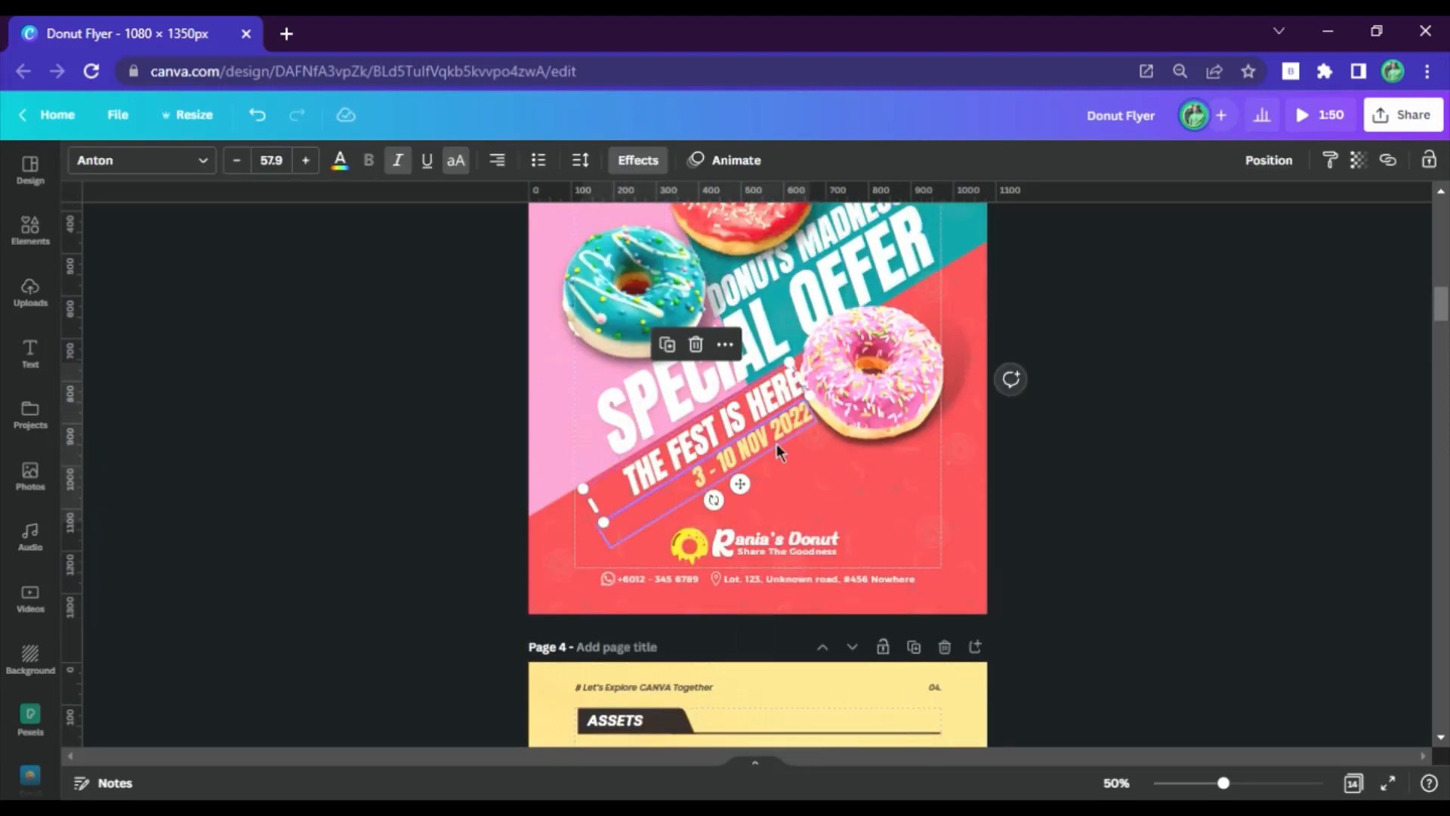
left_click(786, 438, "shift")
scroll(859, 409, "down", 15)
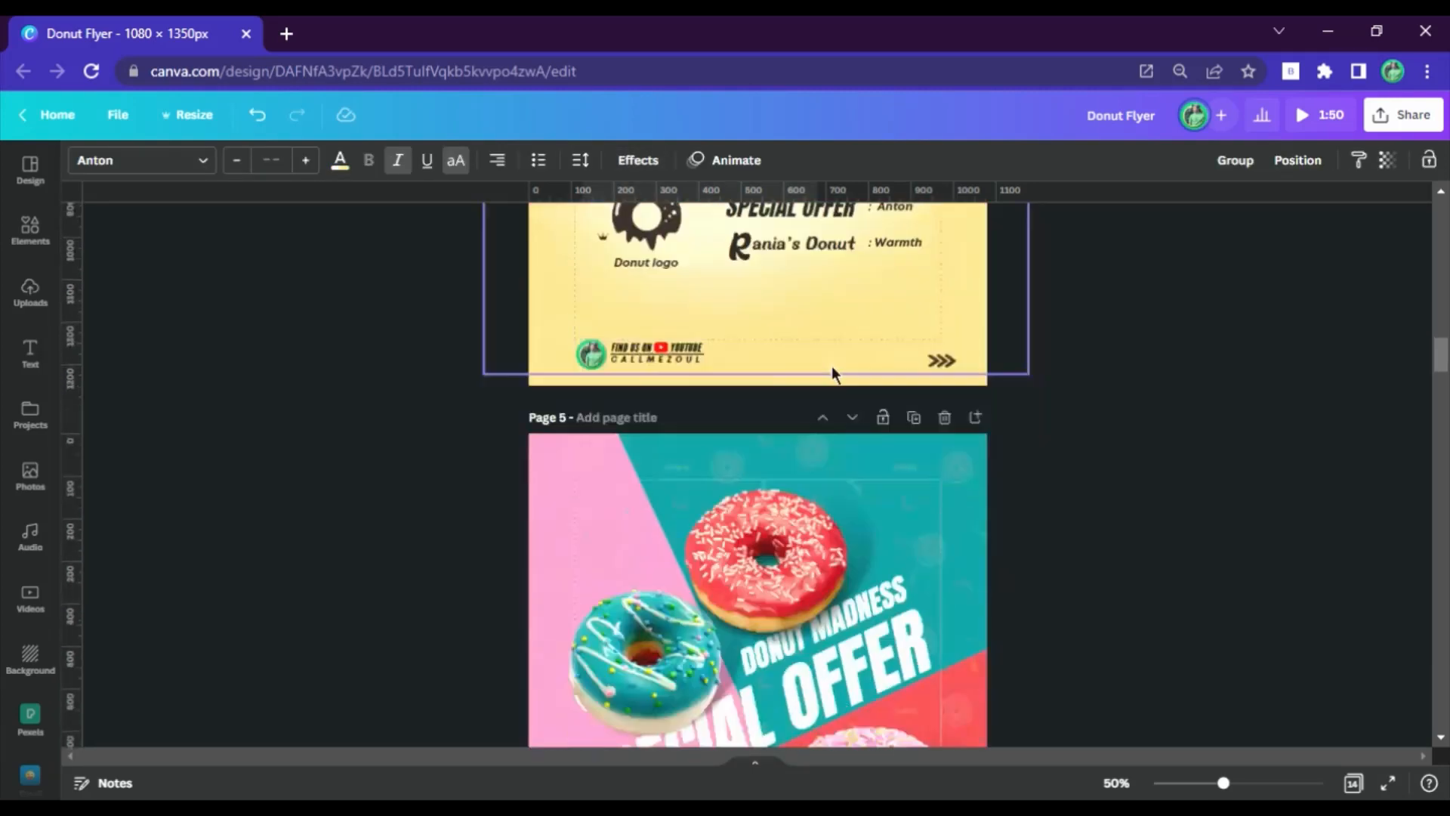
left_click(730, 532)
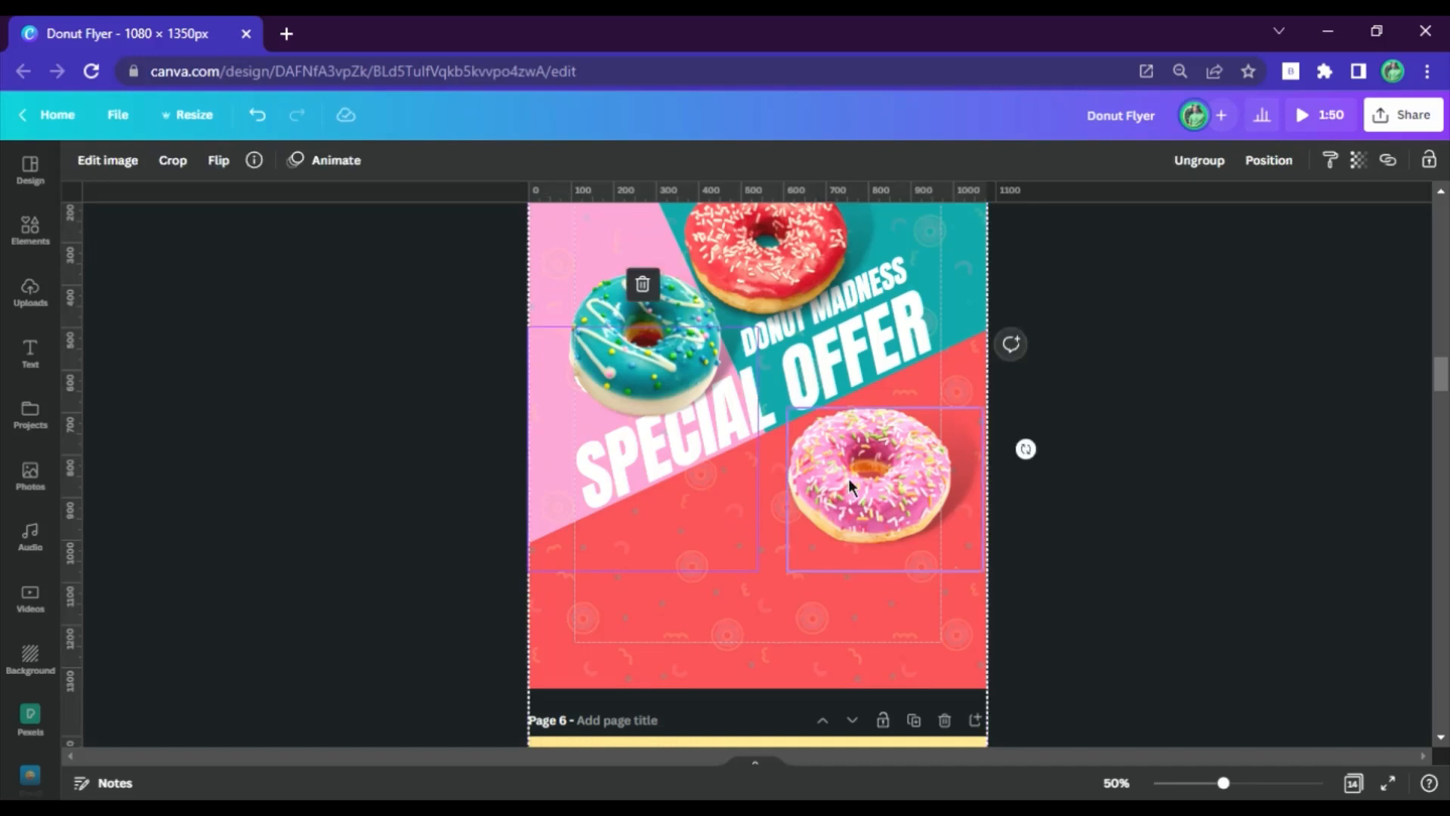
key("ctrl+v")
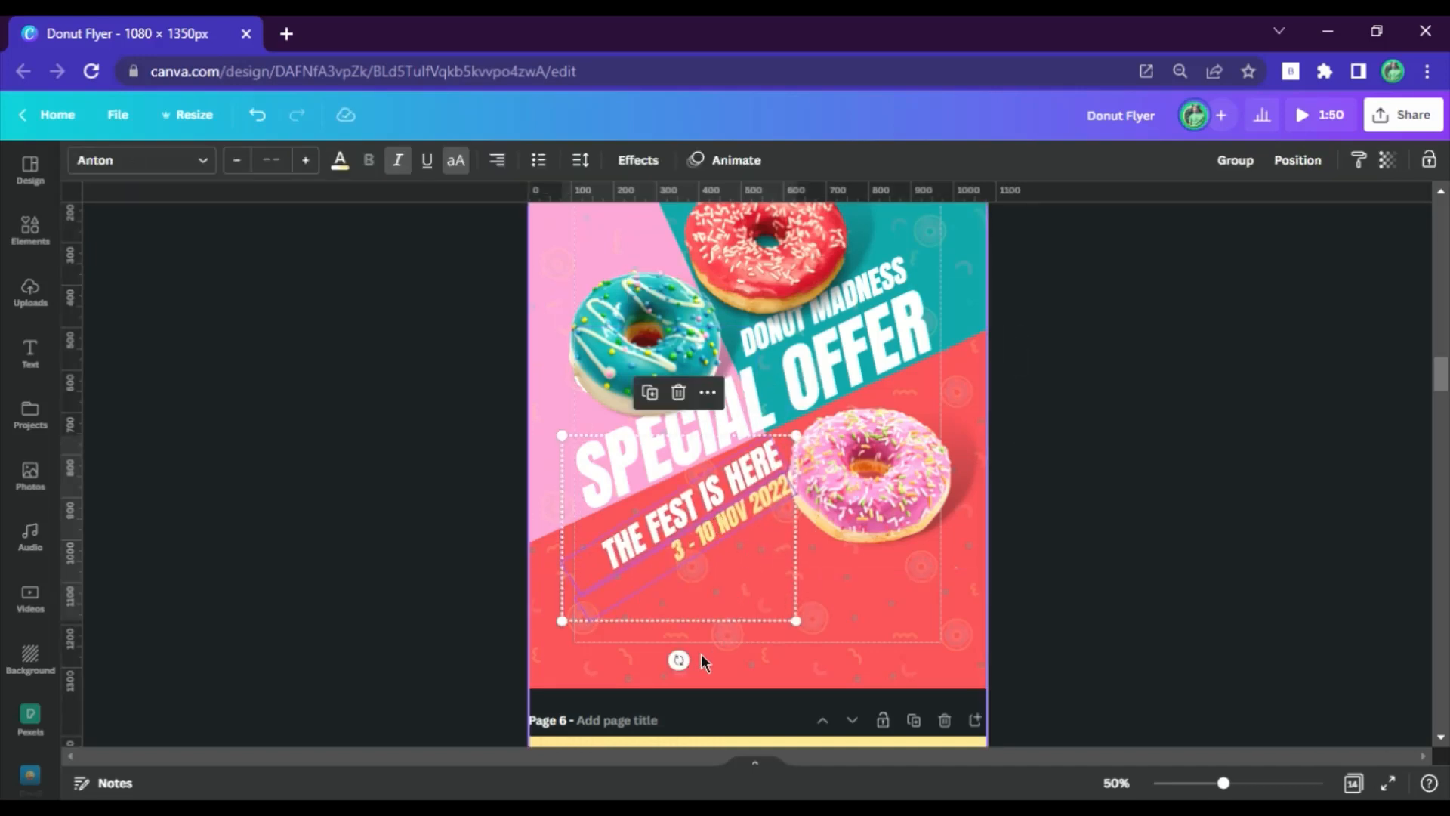
left_click_drag(679, 662, 676, 674)
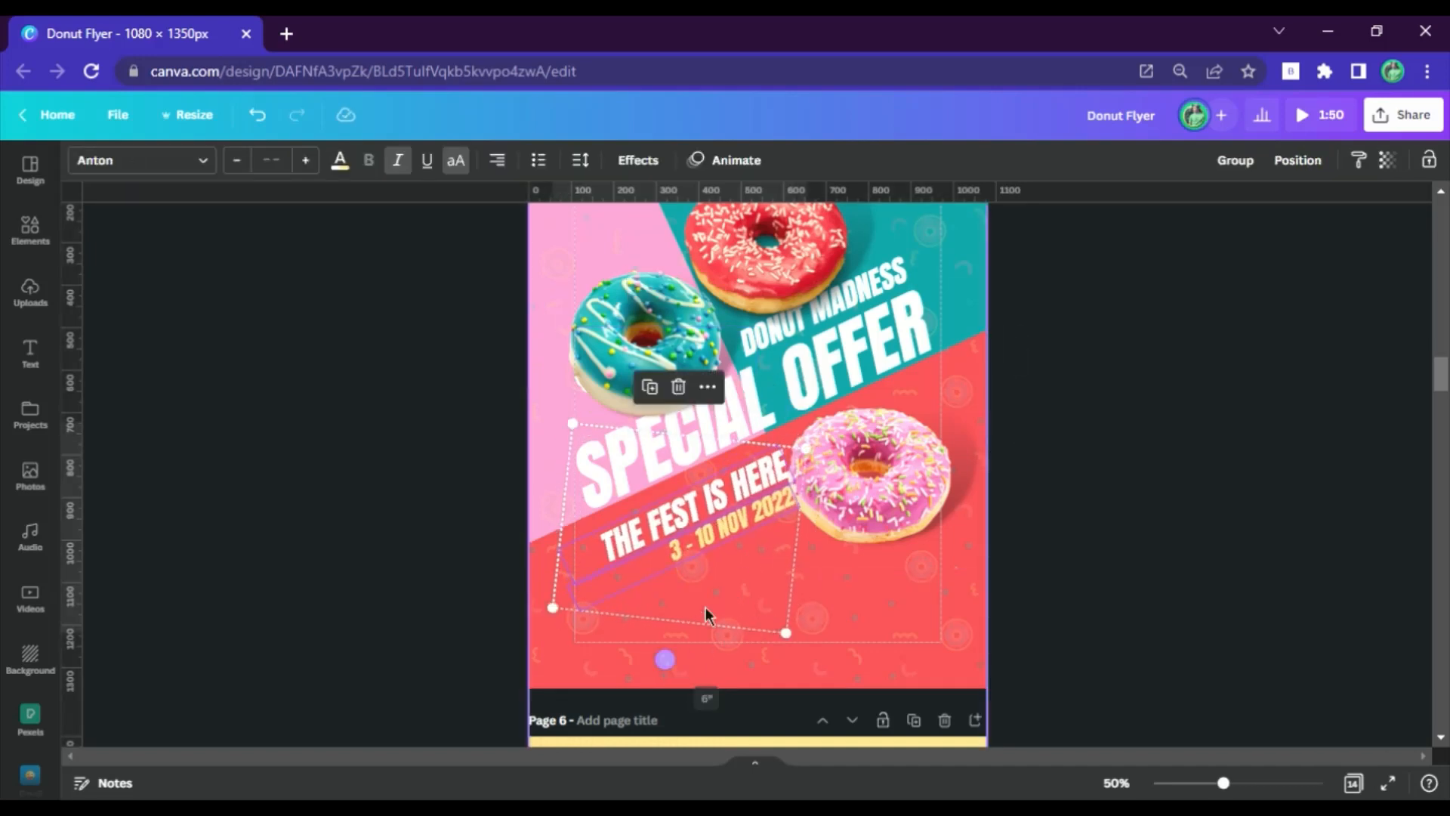
left_click_drag(761, 502, 773, 510)
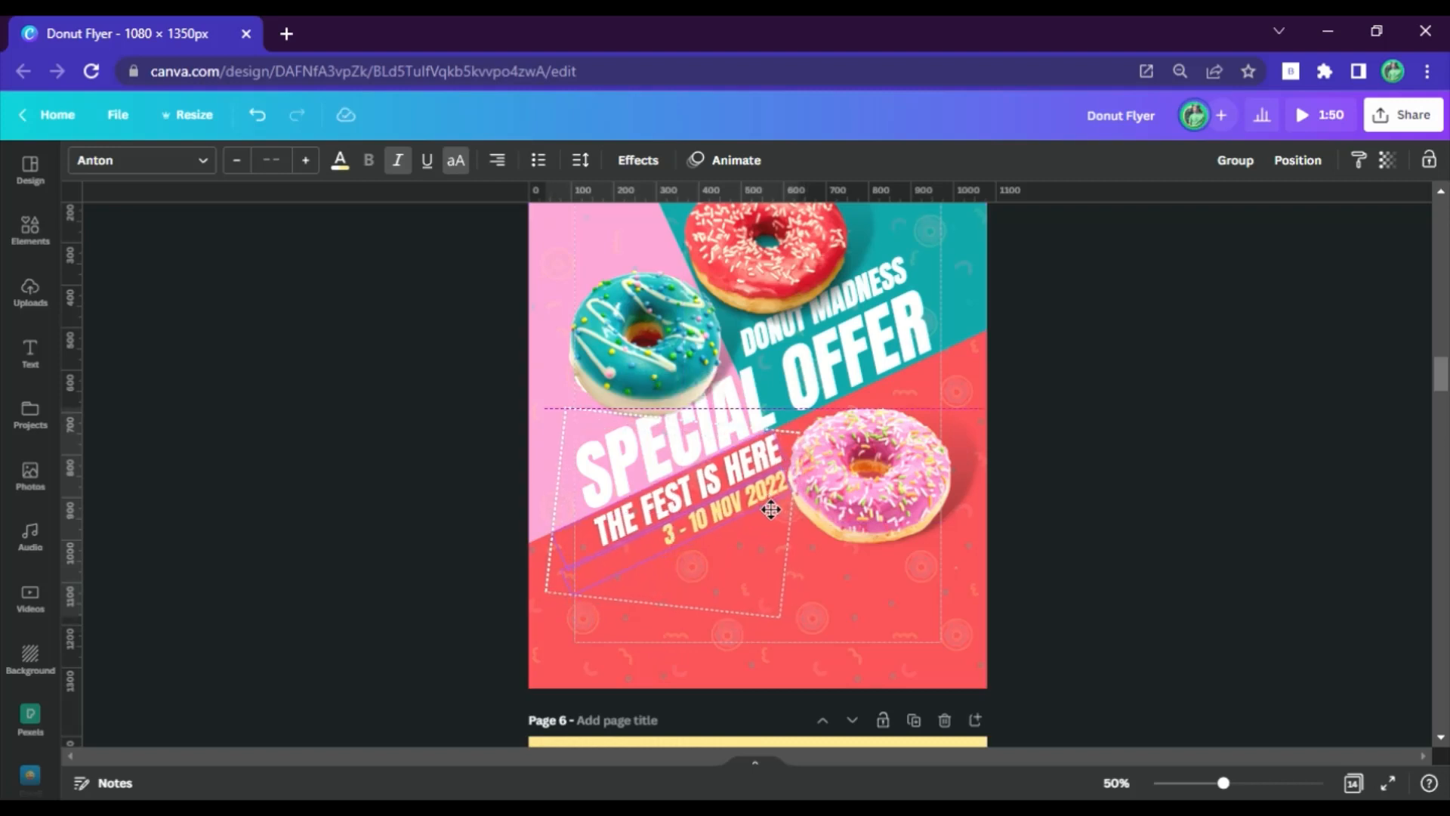
Move the pink donut slightly up and left, in front of the ends of the fest and date lines.
left_click_drag(969, 511, 914, 479)
left_click(1279, 172)
left_click(918, 493)
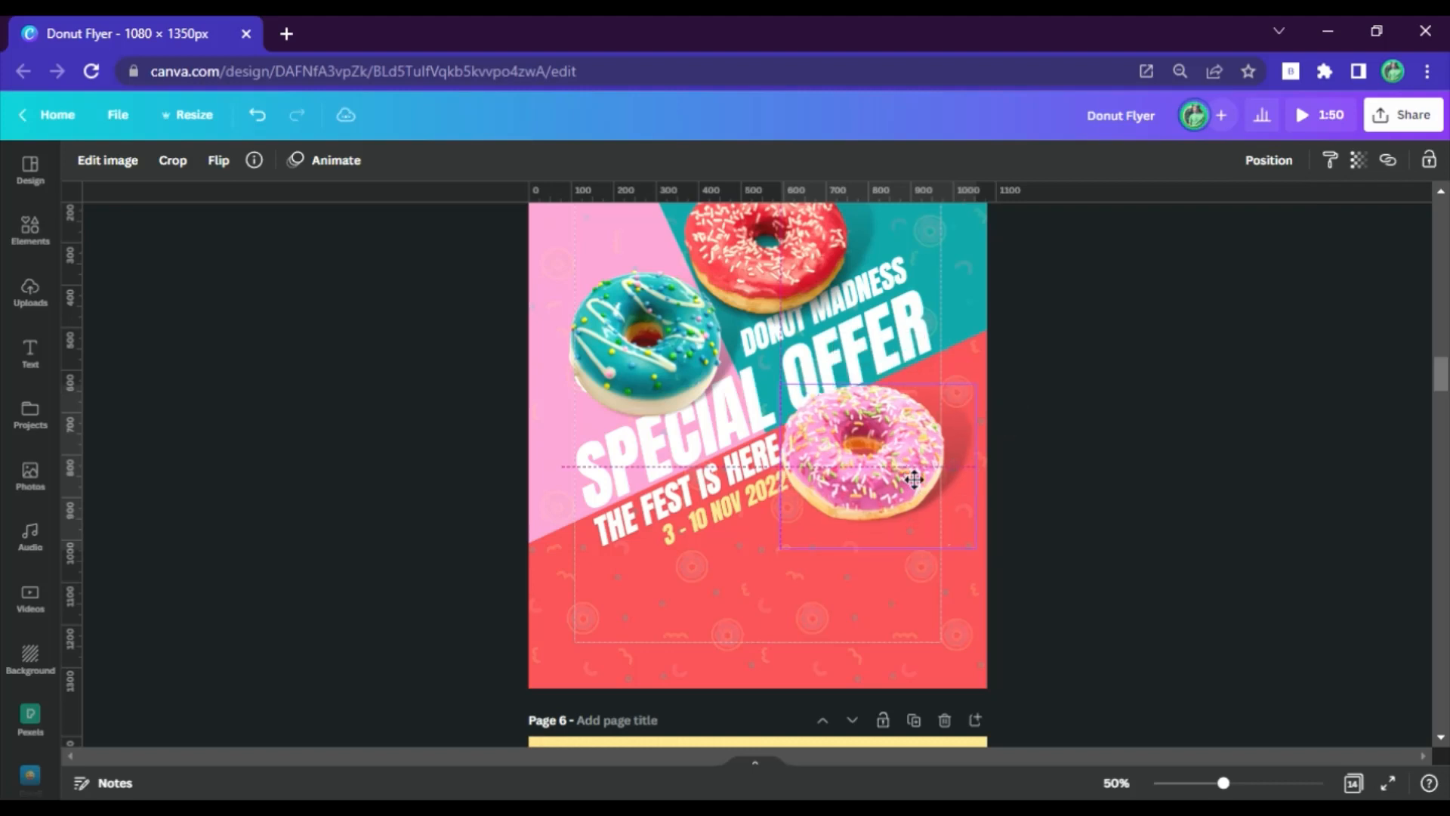
left_click(1204, 450)
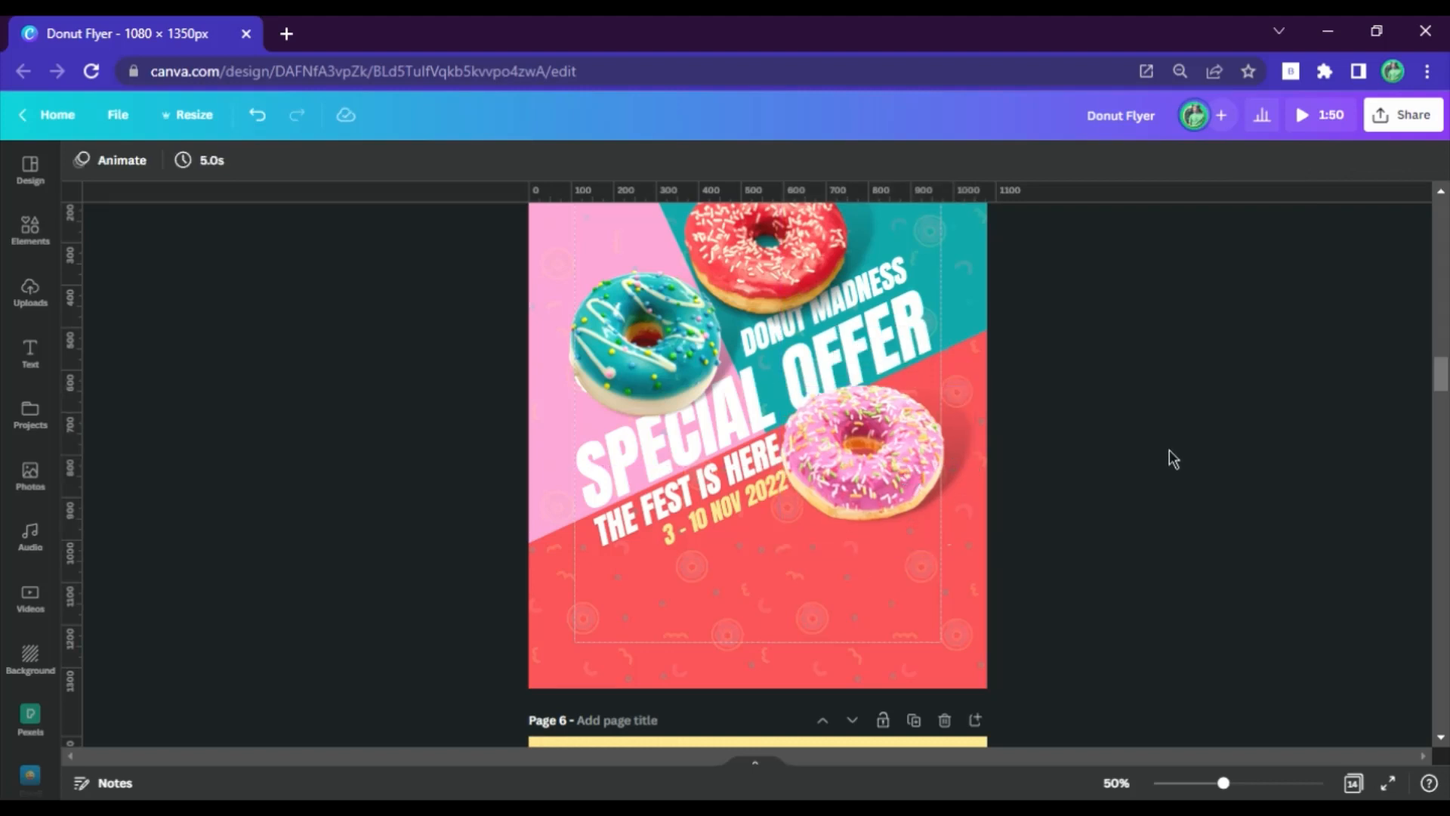
Copy the Rania's Donut logo with the phone and address lines from page 3 to the bottom of the page 5 flyer.
scroll(876, 390, "up", 1)
scroll(876, 390, "up", 15)
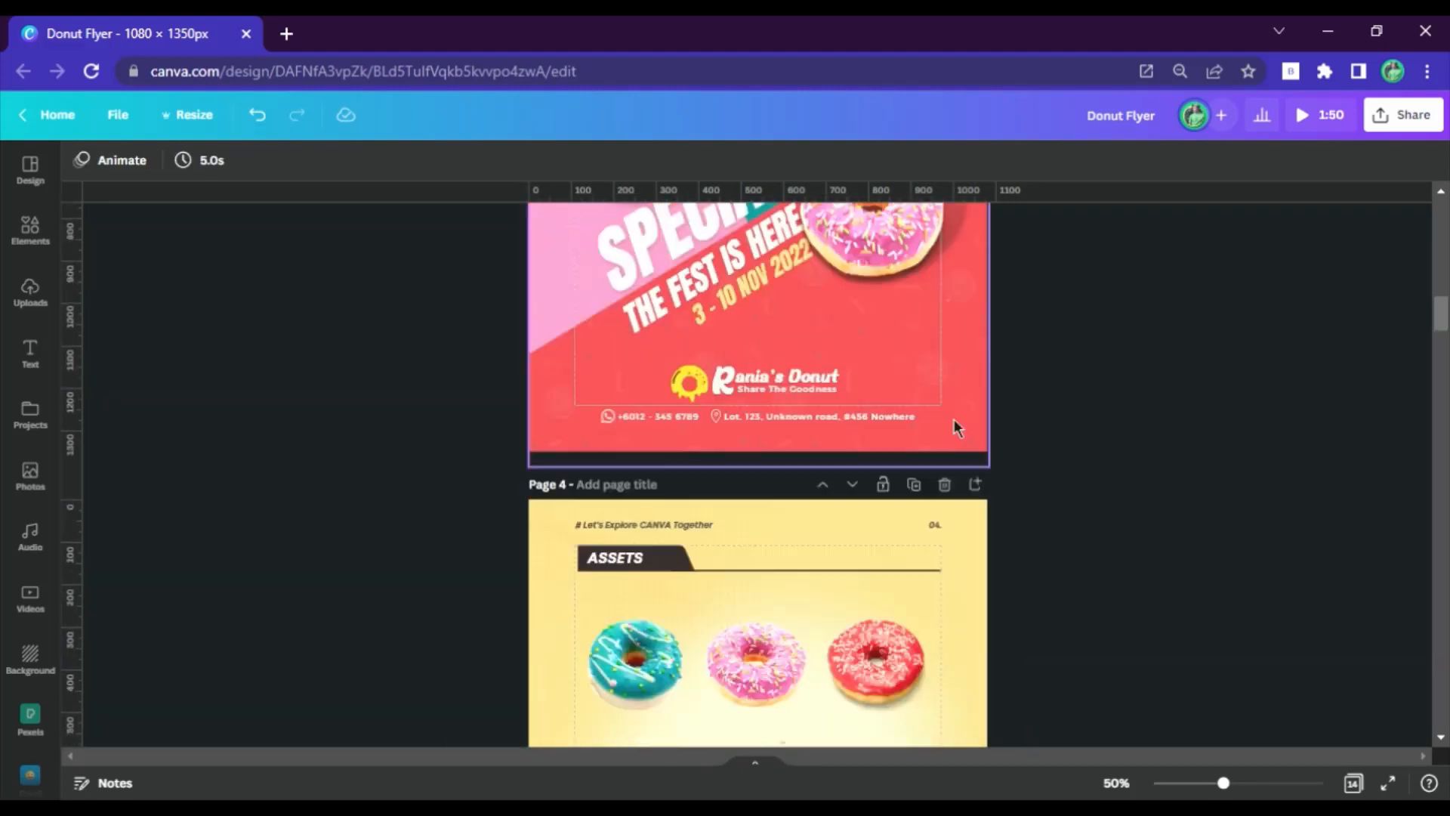
left_click(751, 476)
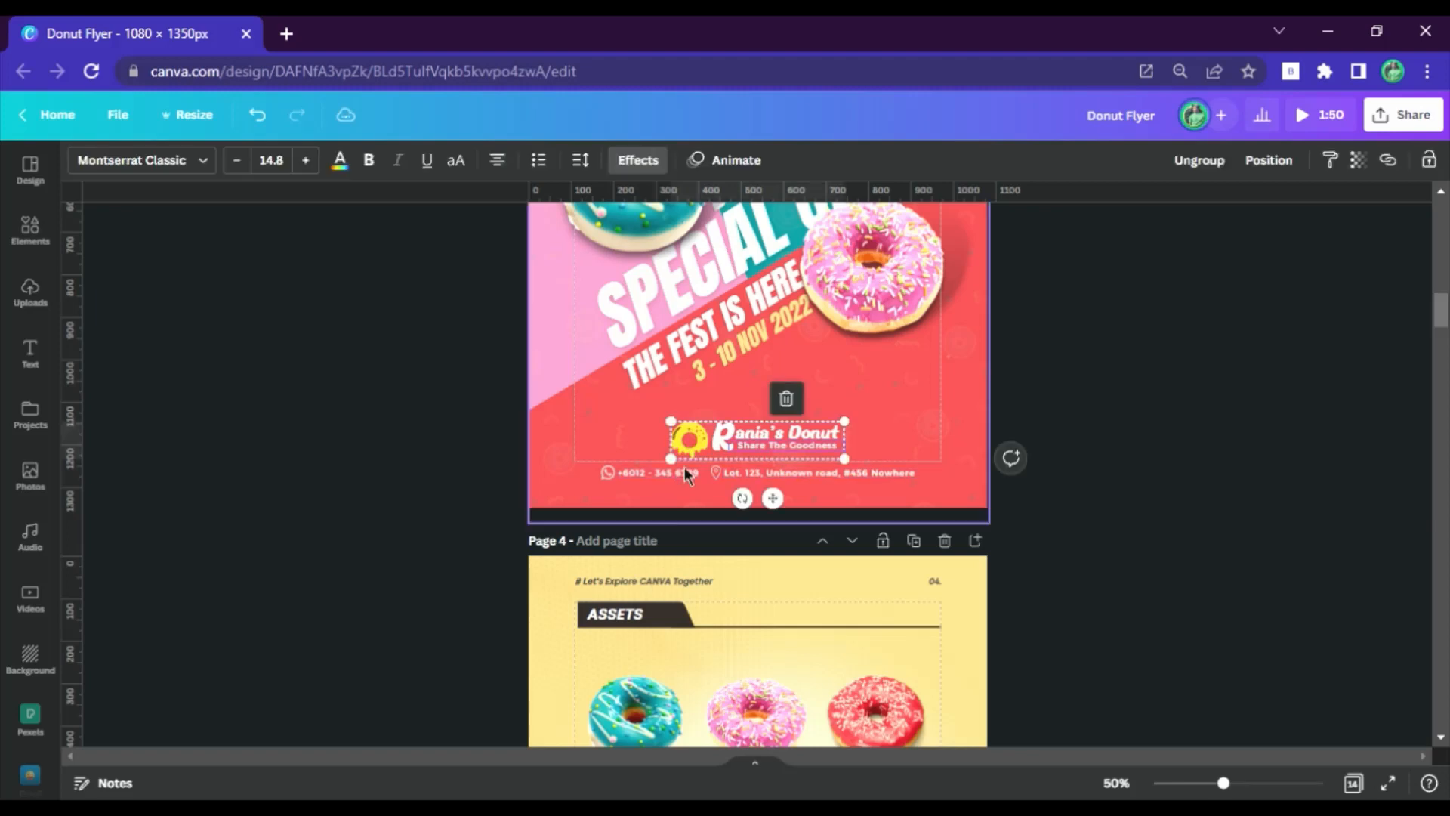
left_click(606, 473, "shift")
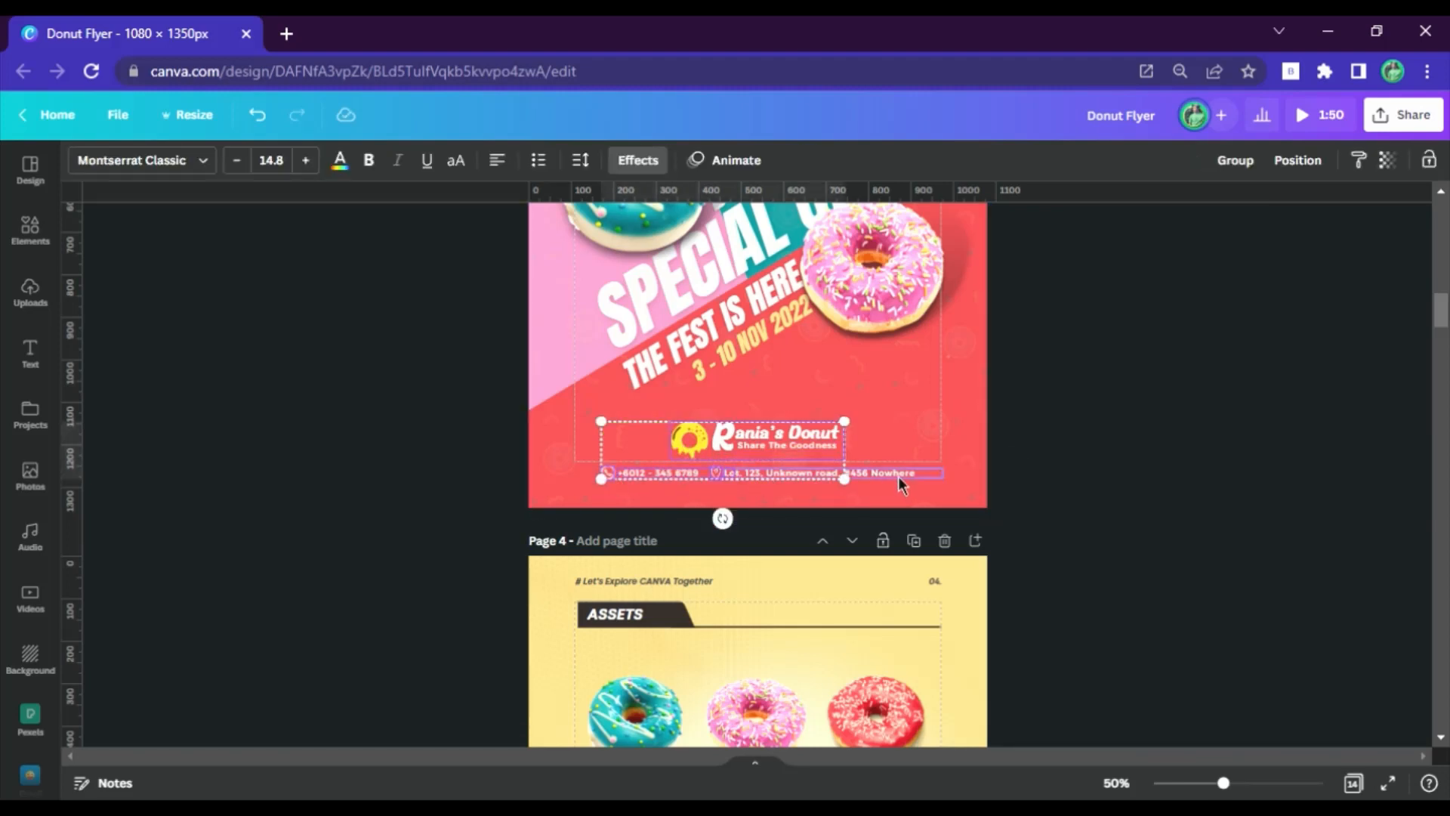
left_click(823, 476, "shift")
scroll(941, 363, "up", 2)
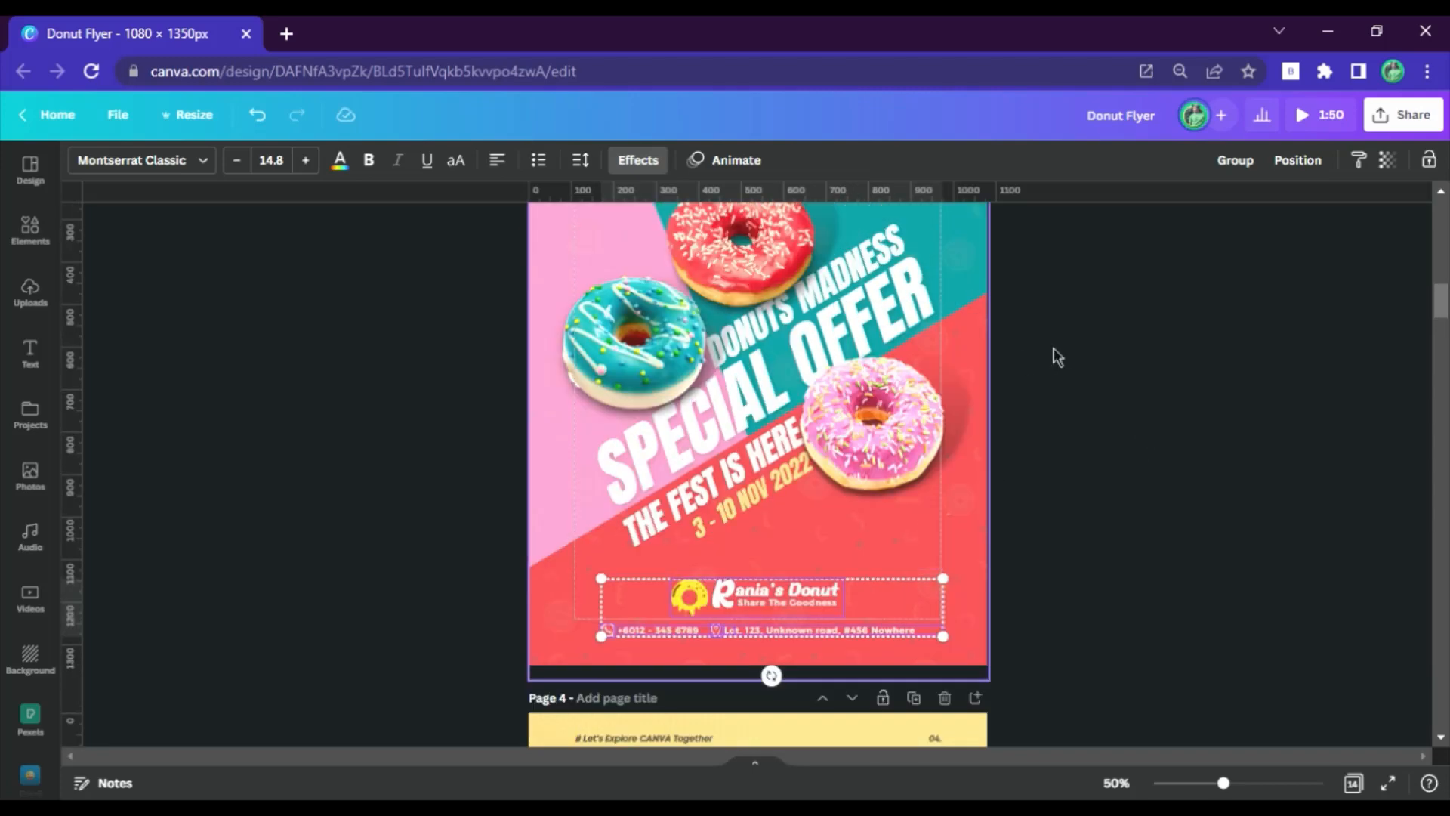
scroll(884, 376, "down", 12)
scroll(893, 393, "down", 3)
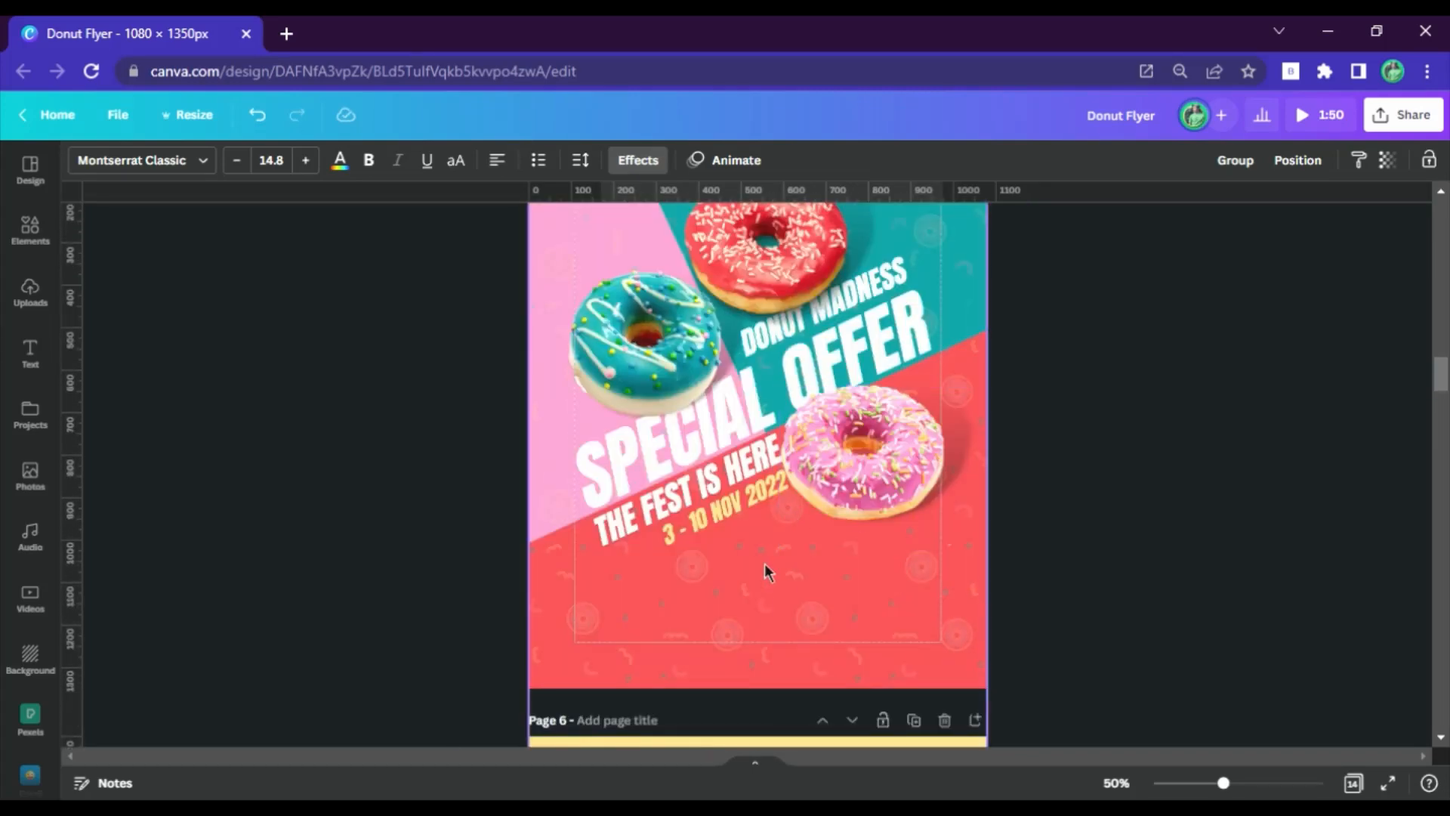
left_click(763, 595)
key("ctrl+z")
left_click(1065, 453)
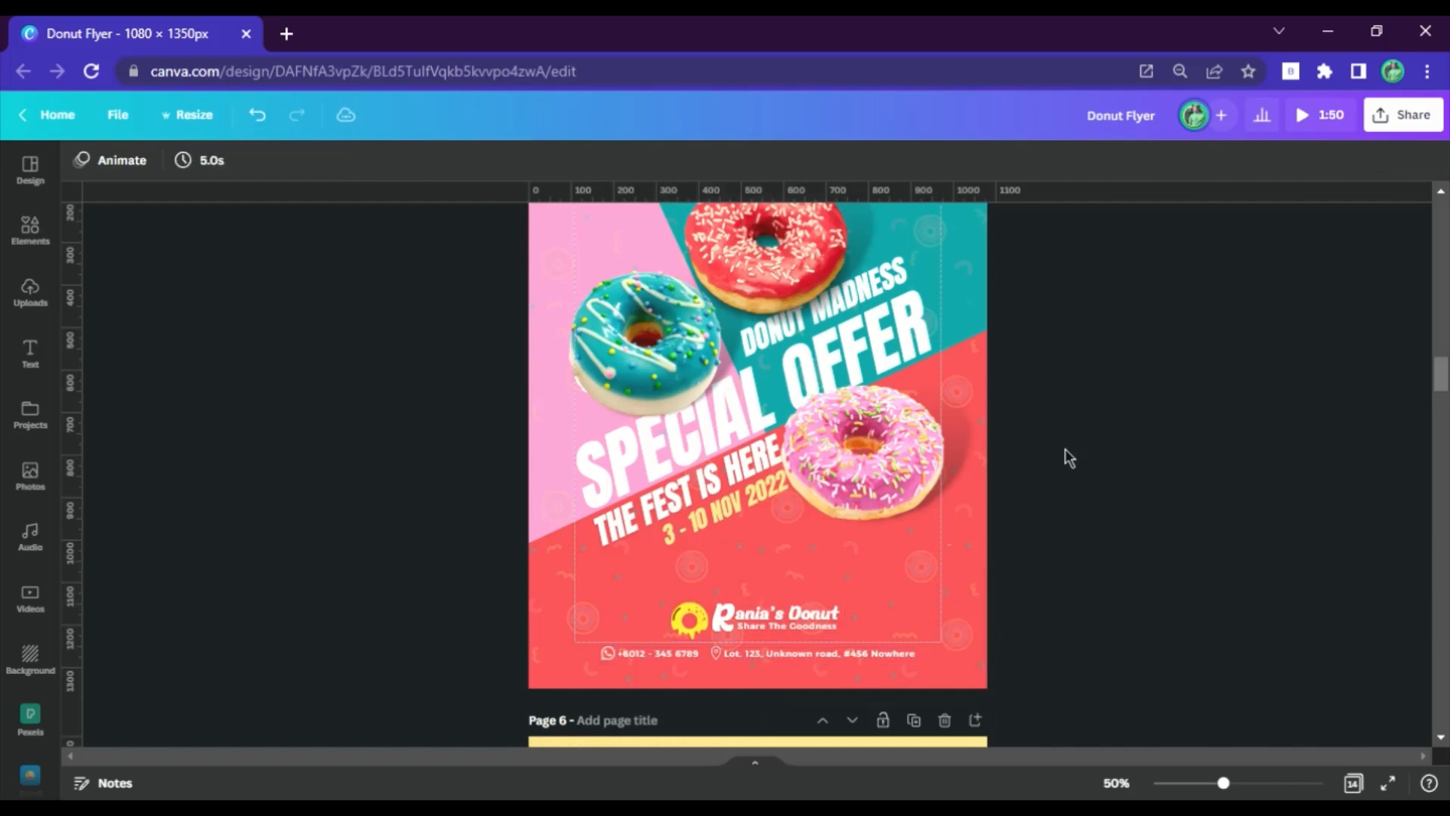
Copy the complete 30% DISCOUNT badge, including its white ribbon shape, from page 3 to the upper-right corner of the page 5 flyer.
scroll(1065, 449, "up", 2)
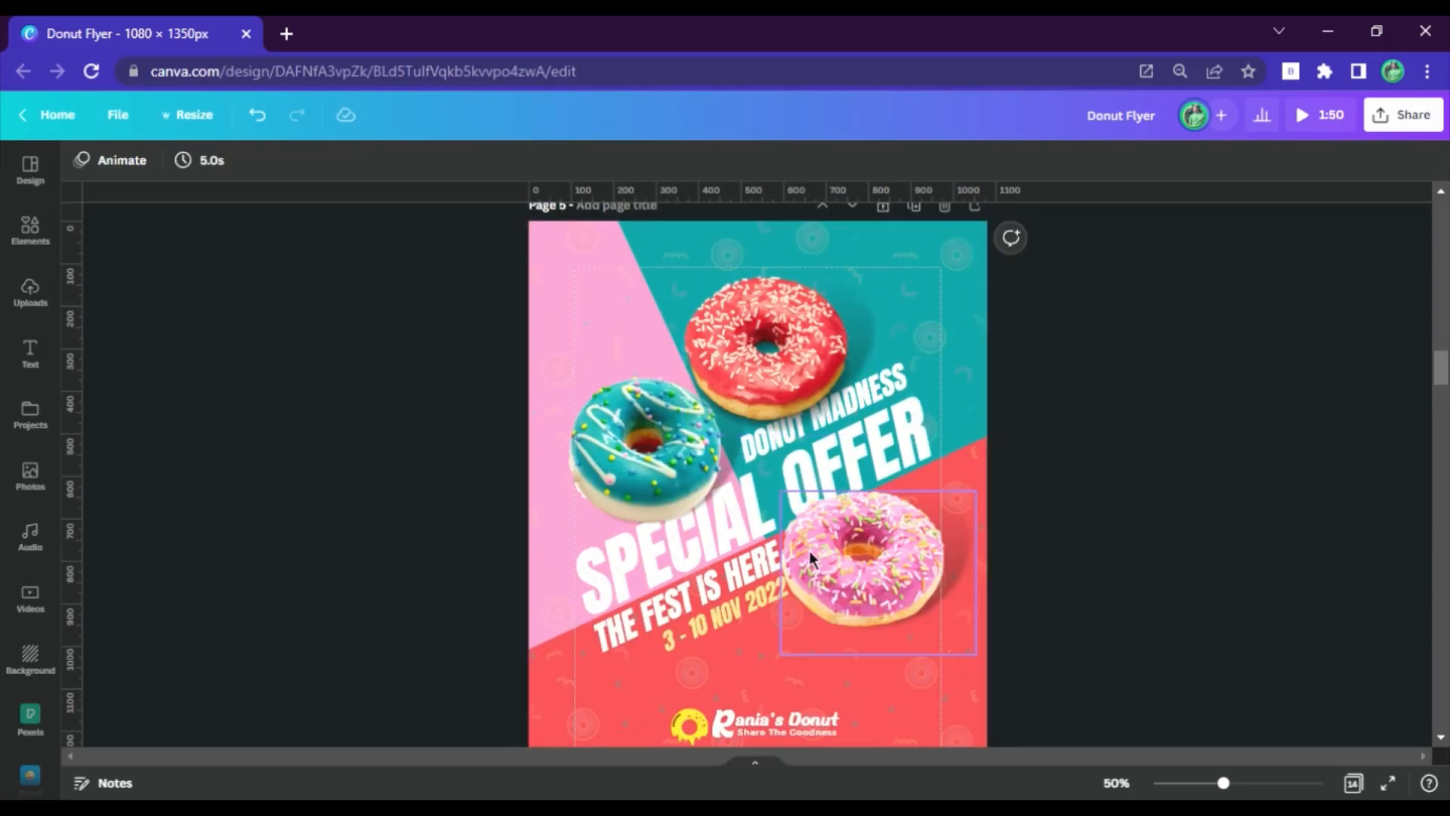
scroll(809, 558, "up", 15)
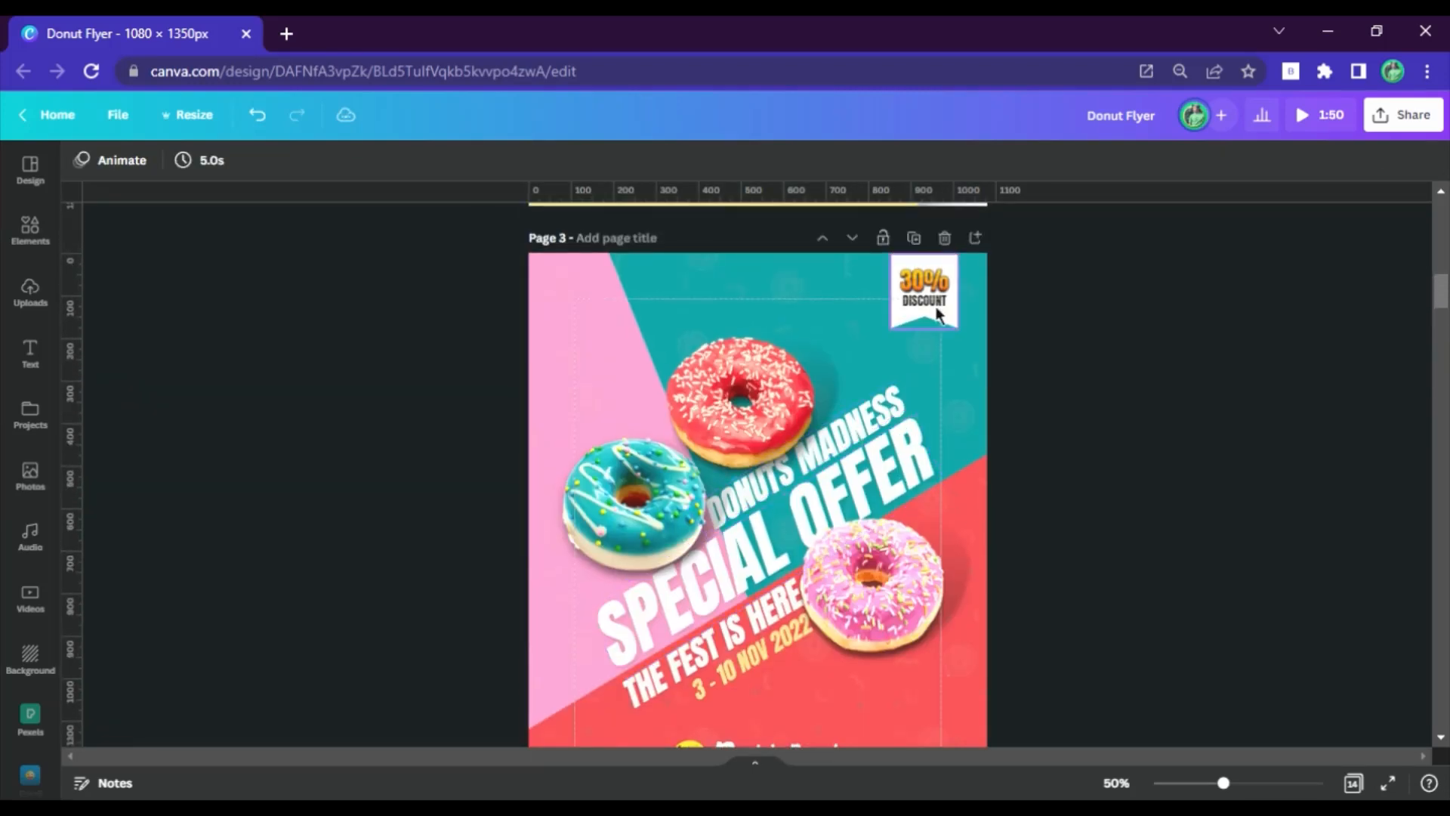
left_click(939, 313)
left_click(941, 316)
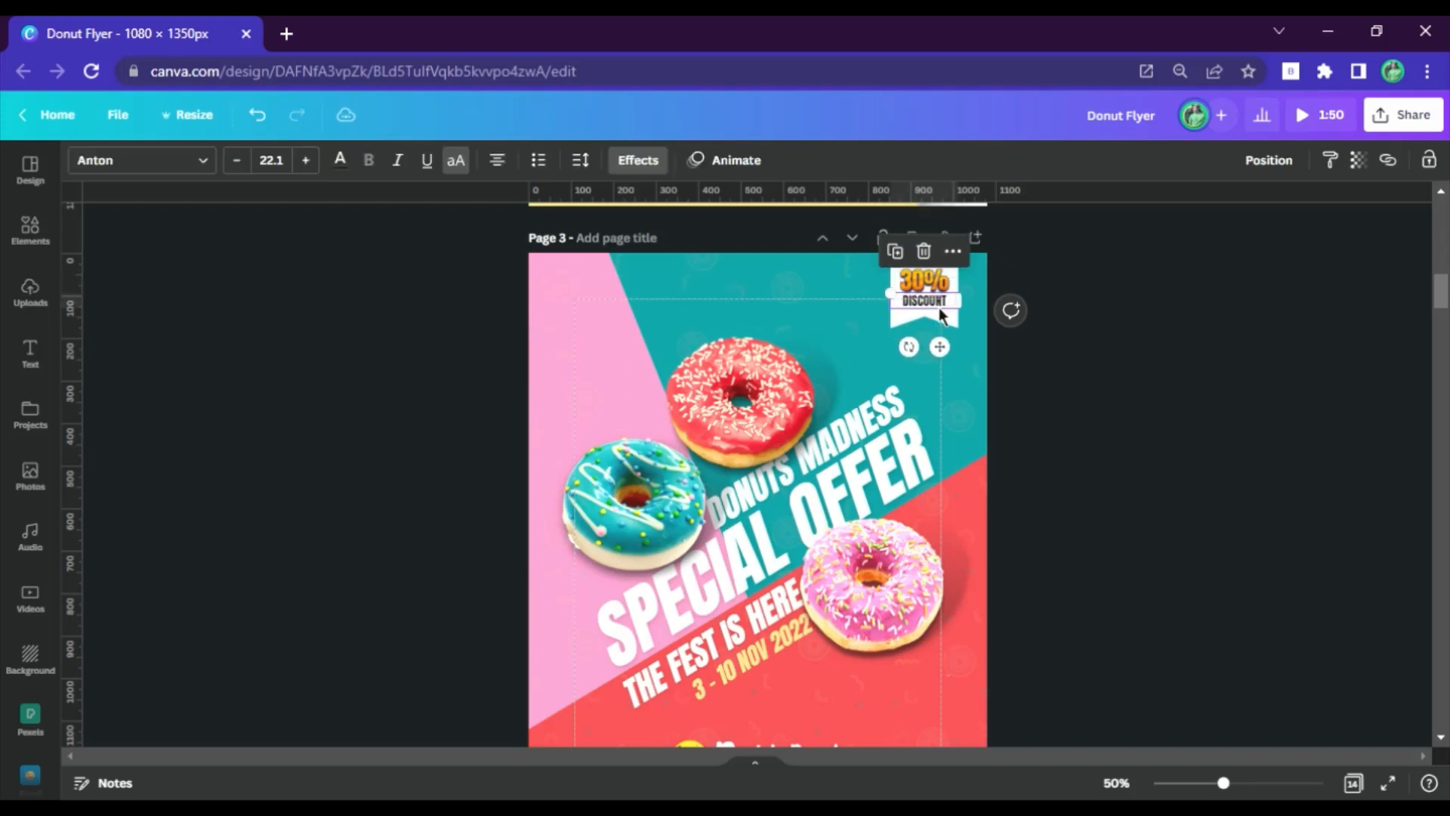
left_click(942, 281)
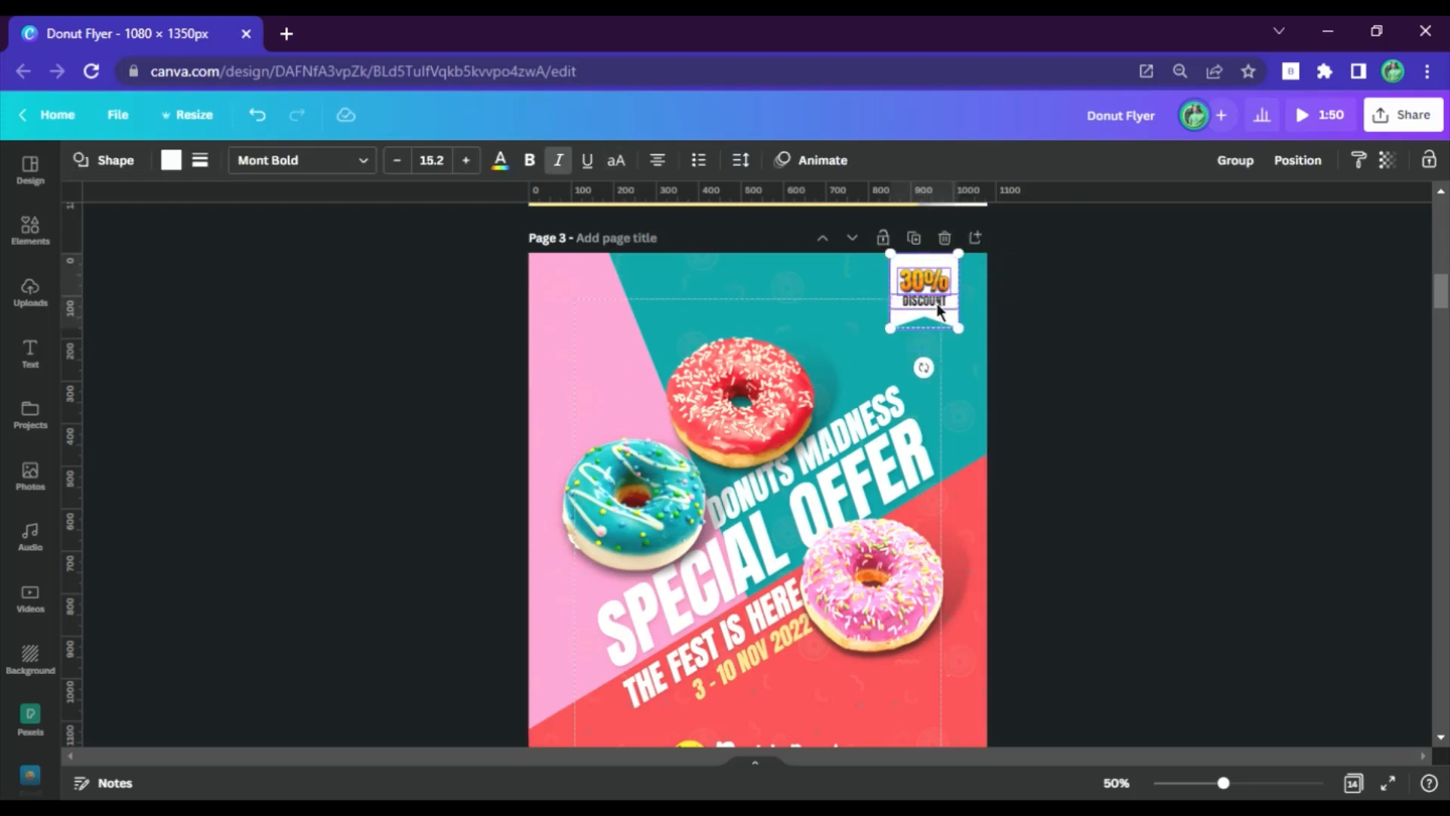
left_click(942, 287, "shift")
scroll(884, 362, "down", 3)
scroll(883, 363, "down", 10)
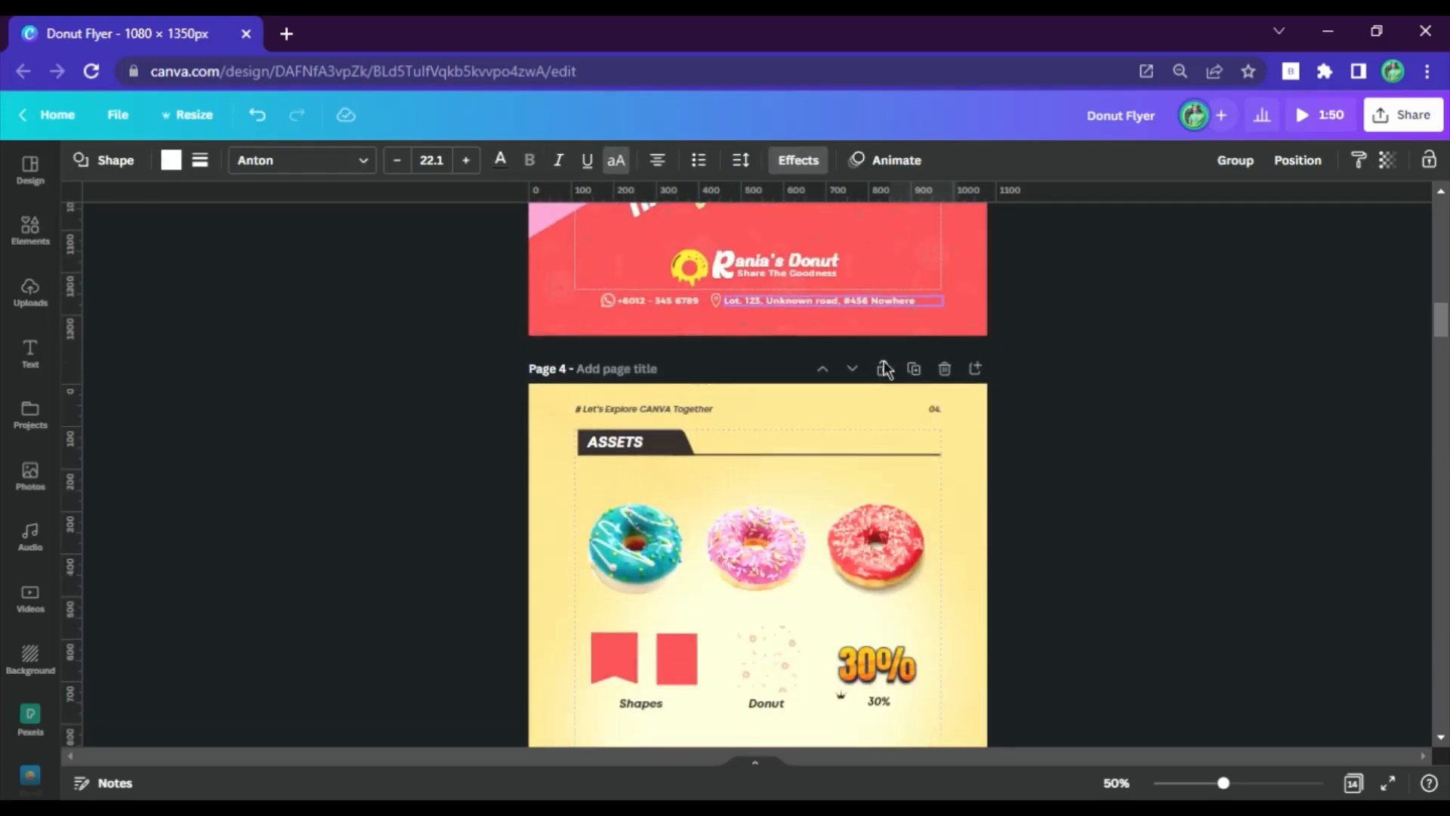
scroll(908, 329, "up", 2)
key("ctrl+v")
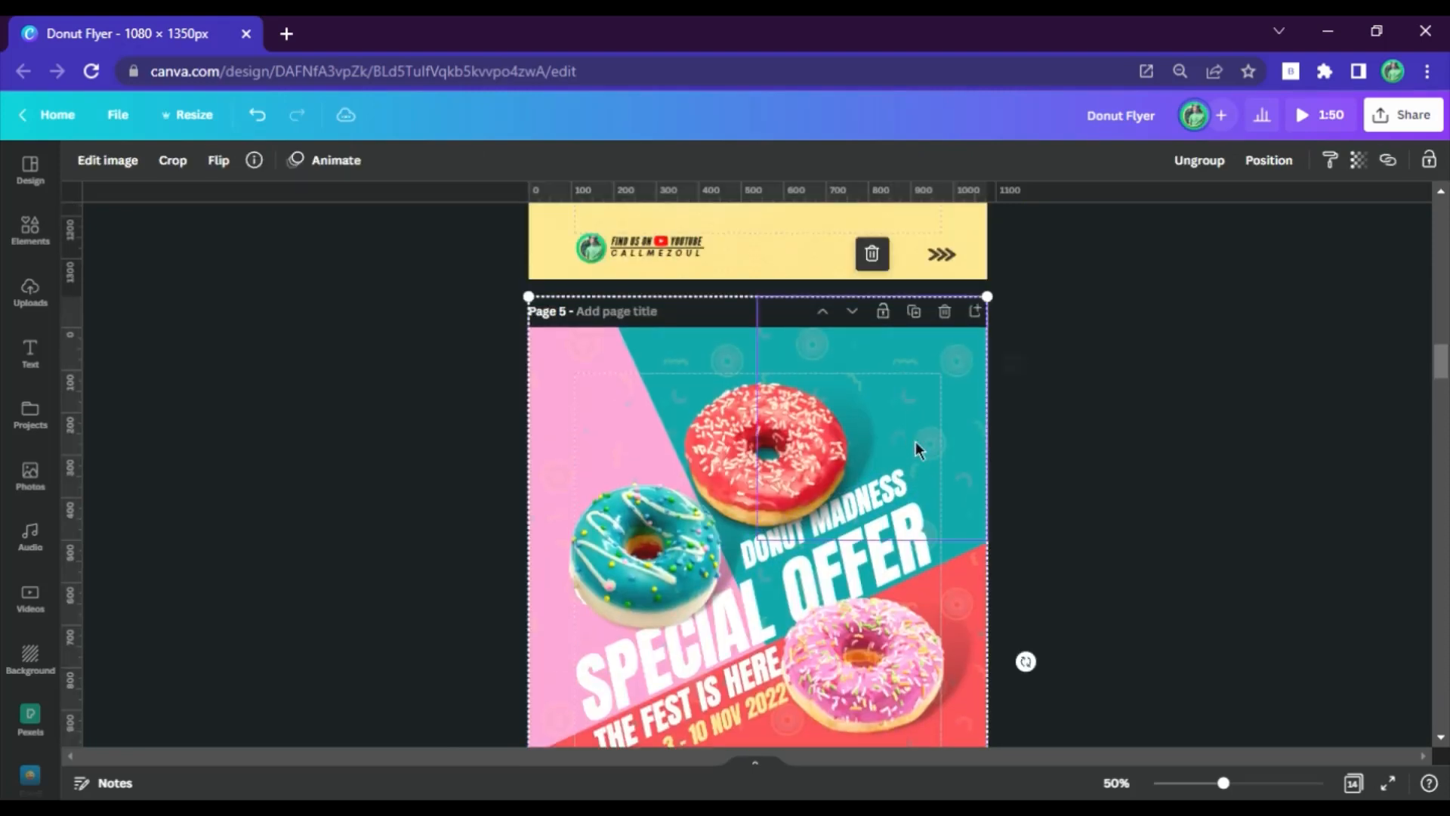
scroll(1099, 398, "down", 2)
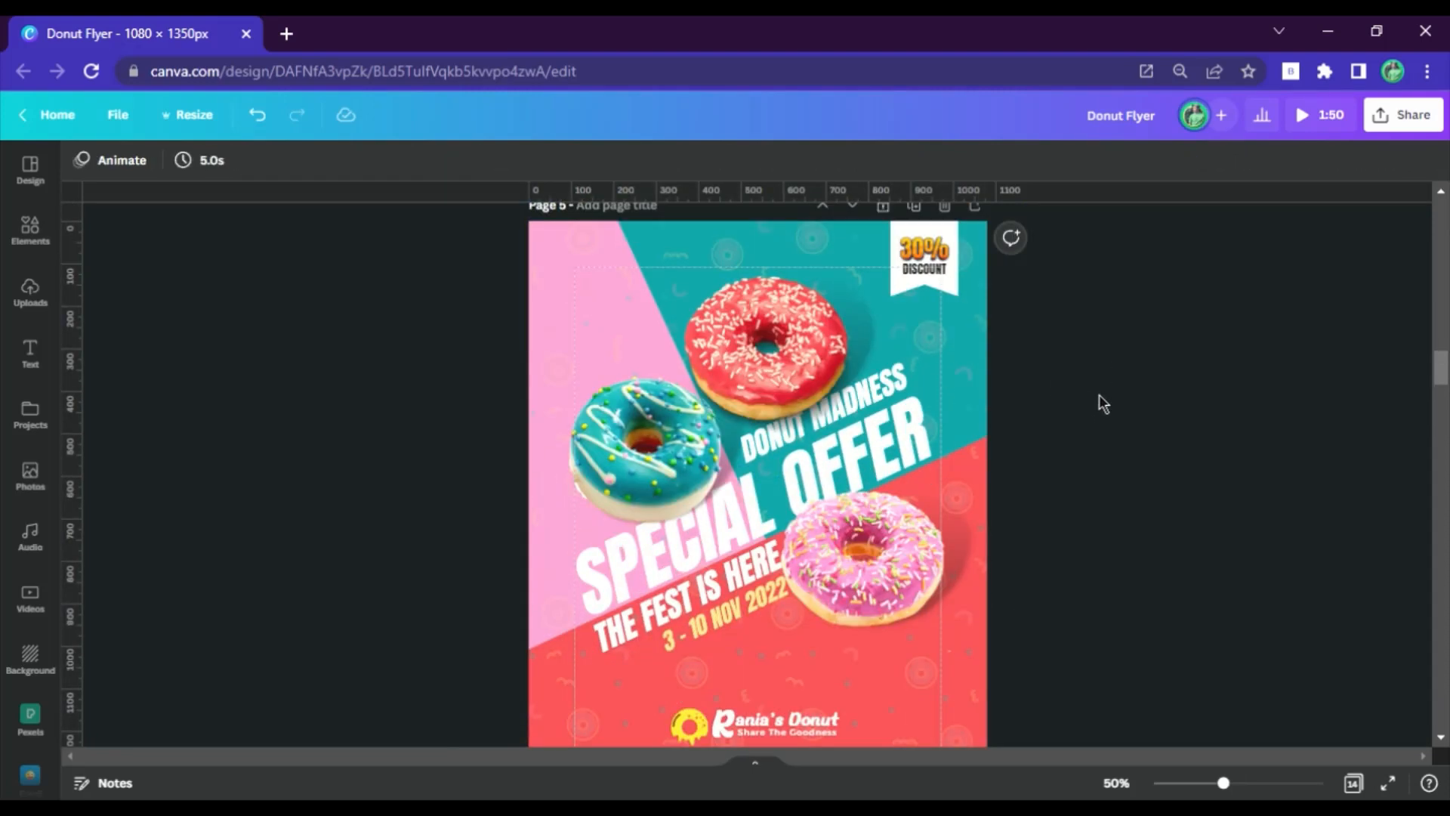
scroll(1103, 401, "down", 2)
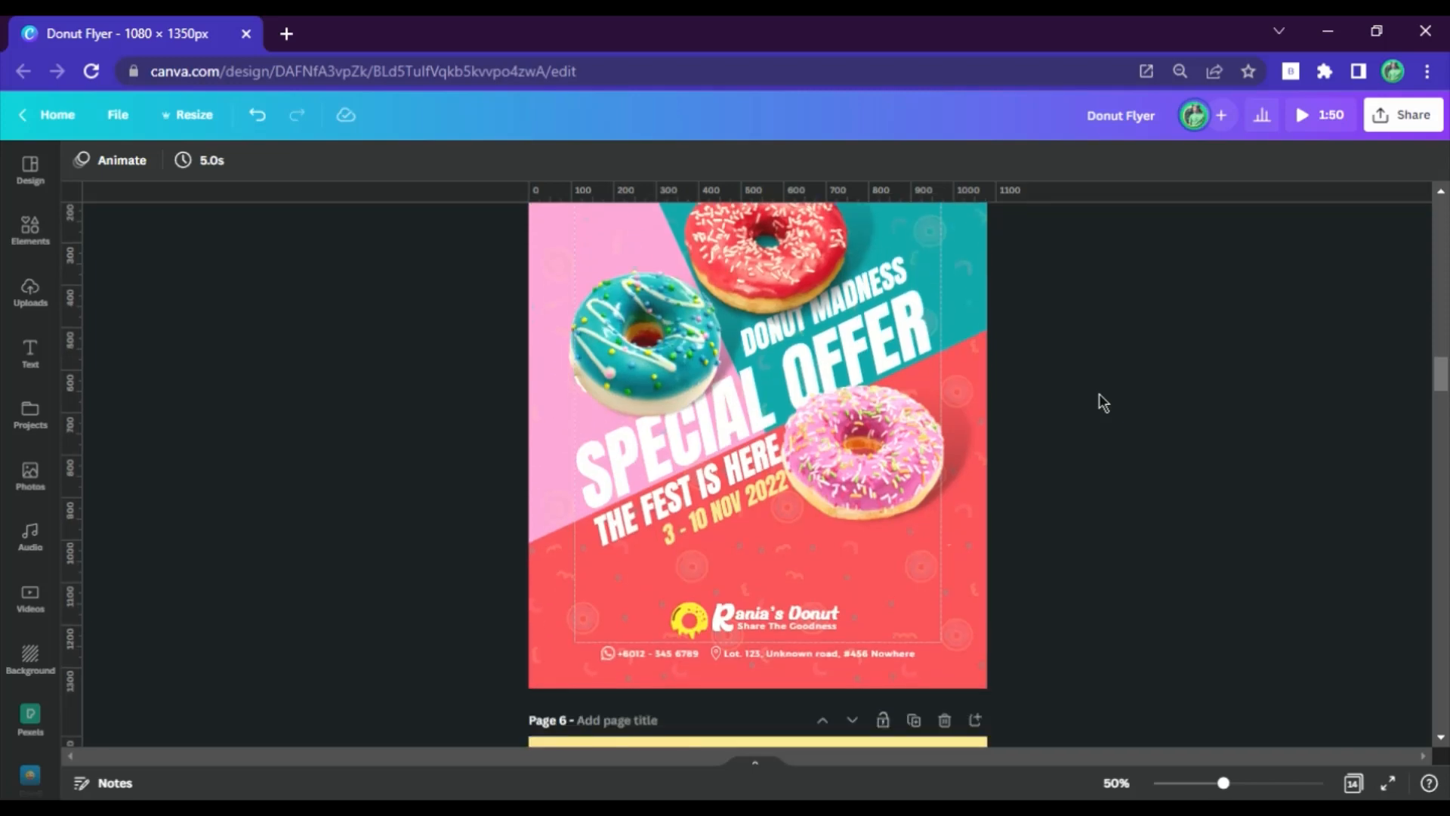
scroll(1103, 402, "up", 2)
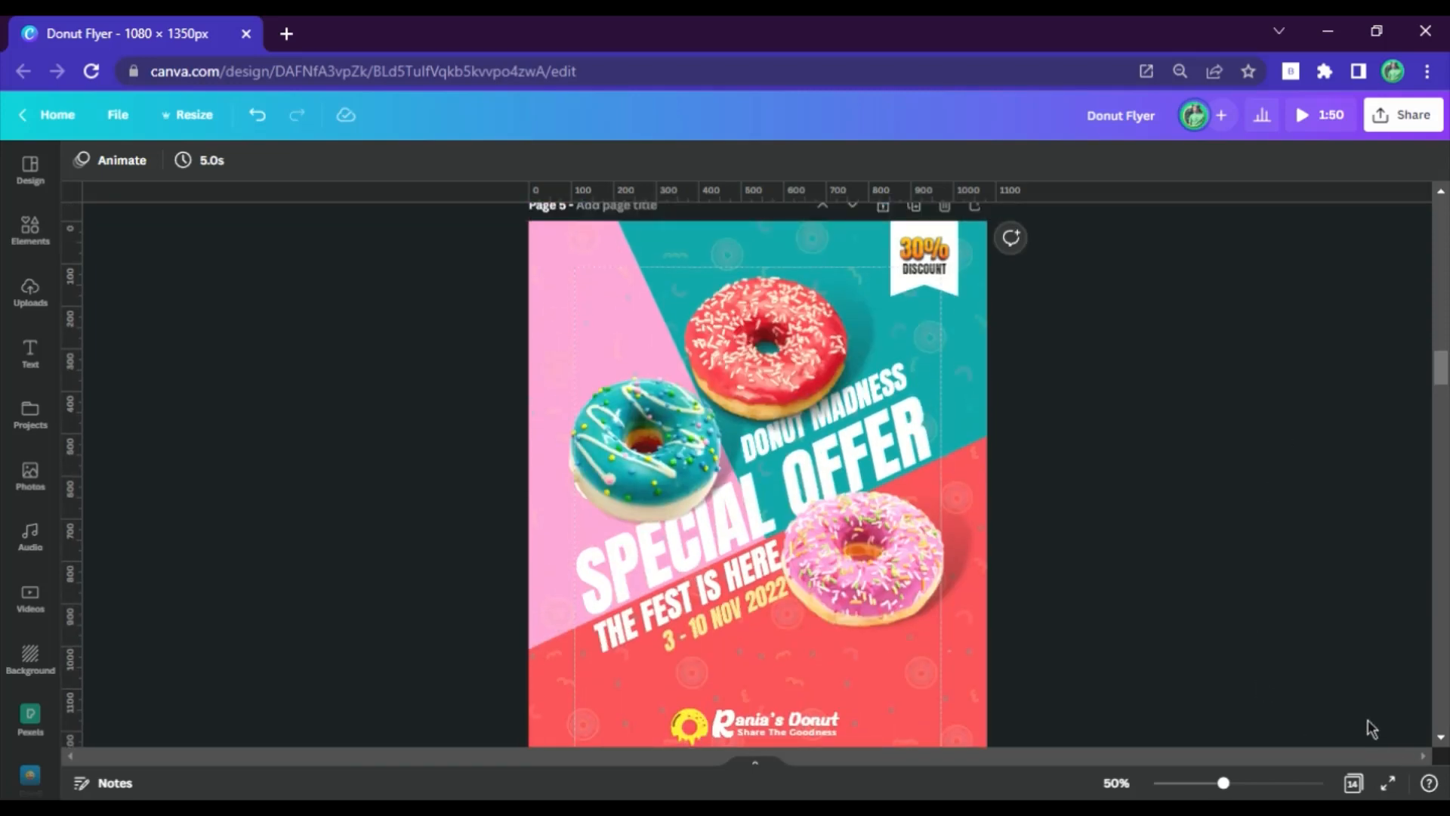